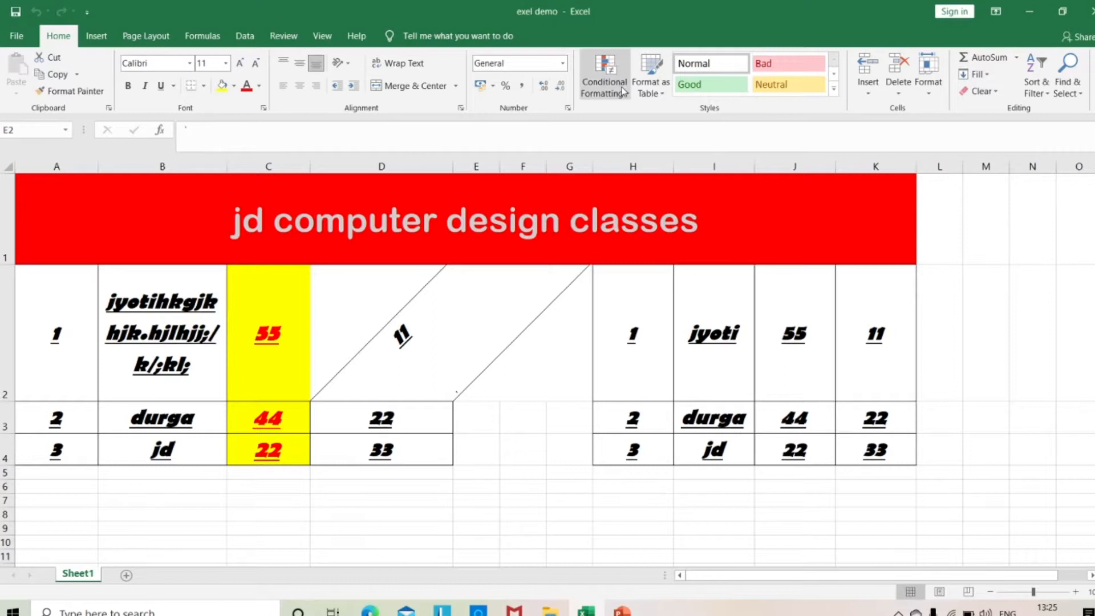
{"action": "left_click", "coordinate": [629, 96]}
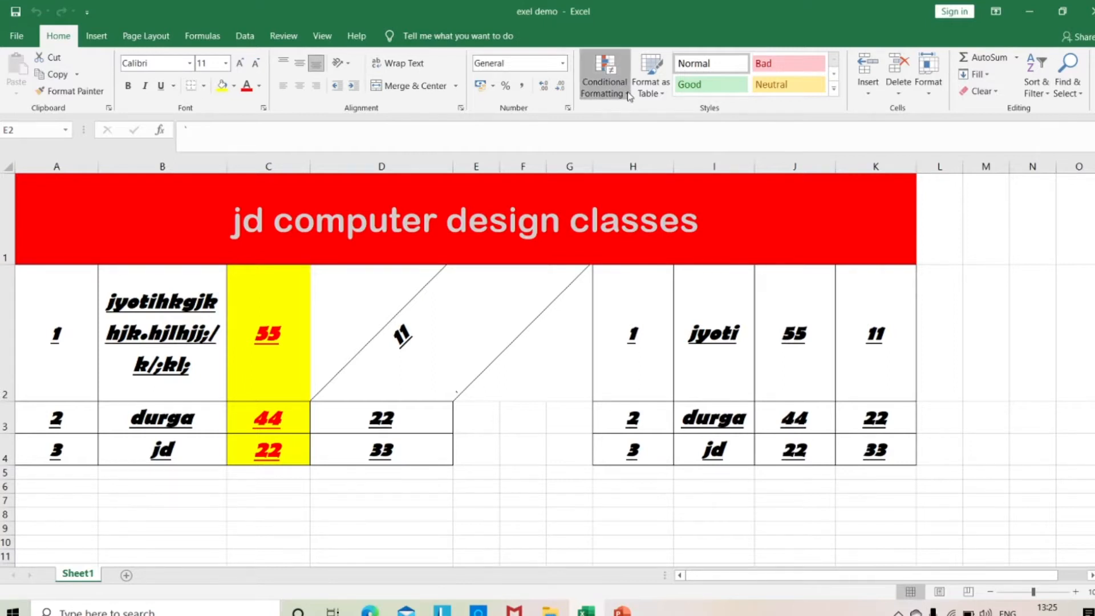
{"action": "left_click", "coordinate": [628, 96]}
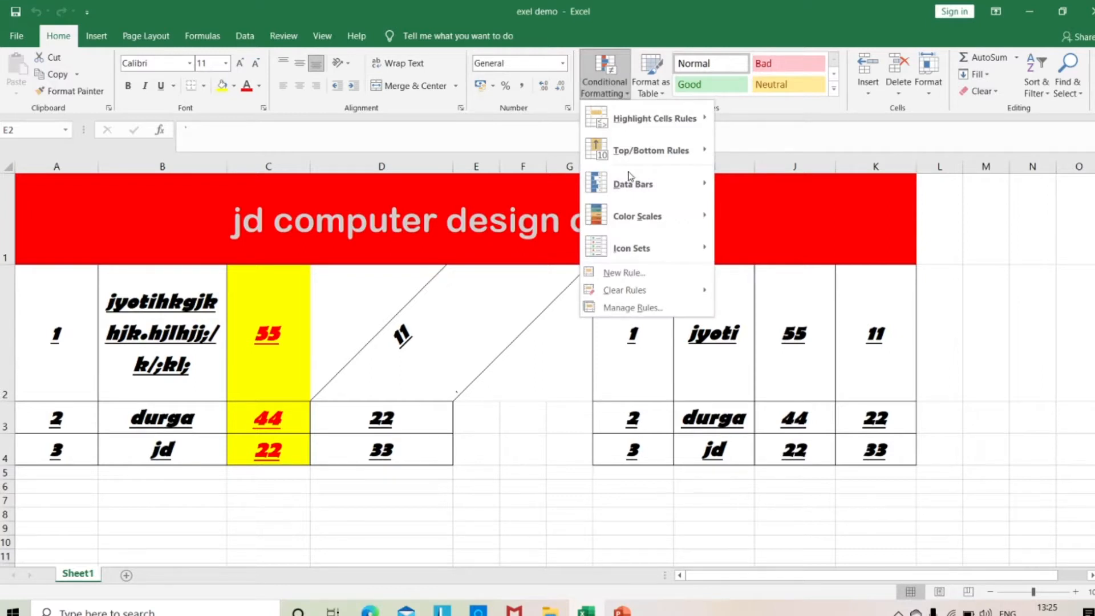
{"action": "left_click", "coordinate": [547, 485]}
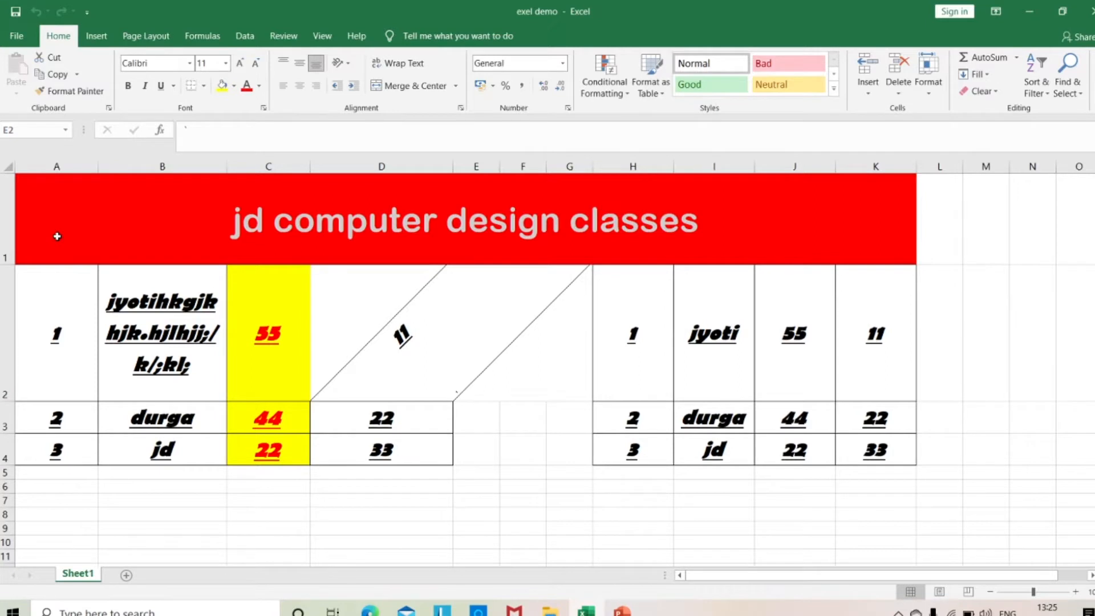
Clear all contents and formats from the entire worksheet.
{"action": "left_click", "coordinate": [9, 166]}
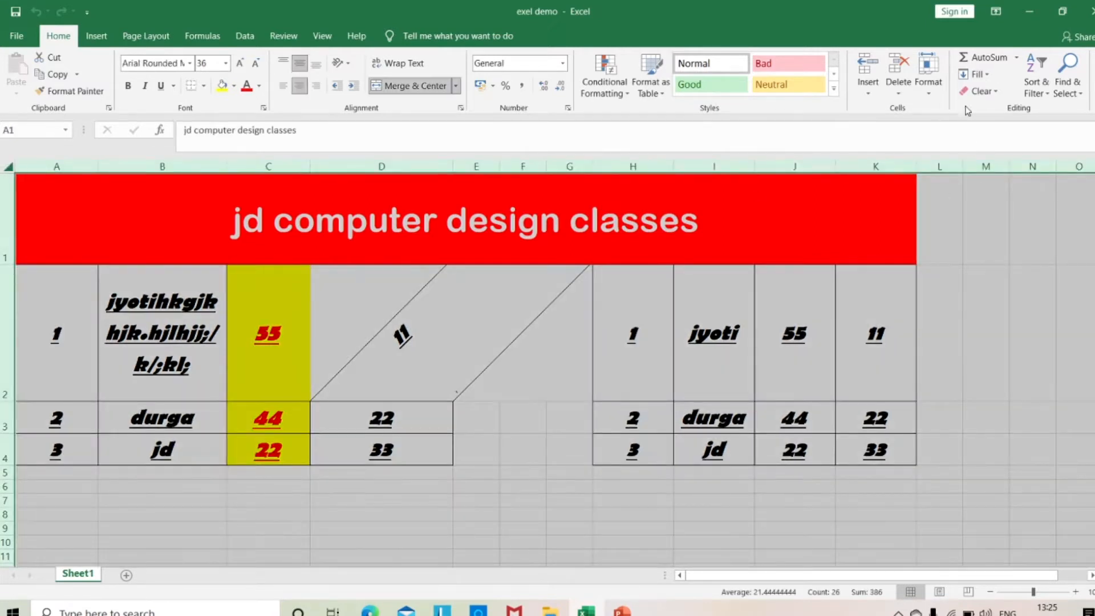
{"action": "left_click", "coordinate": [998, 93]}
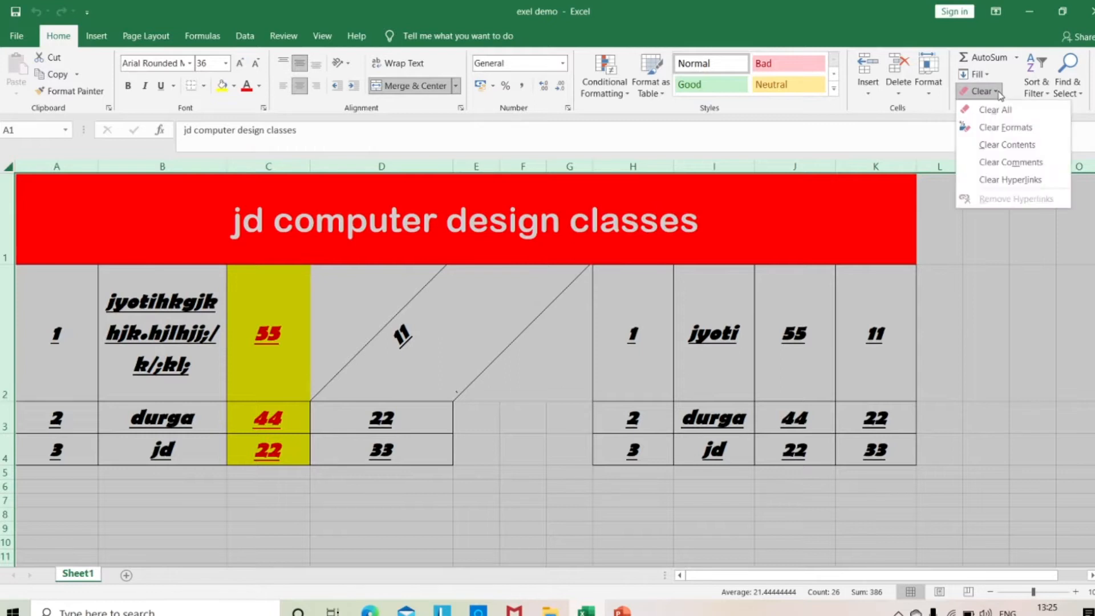
{"action": "left_click", "coordinate": [1005, 112]}
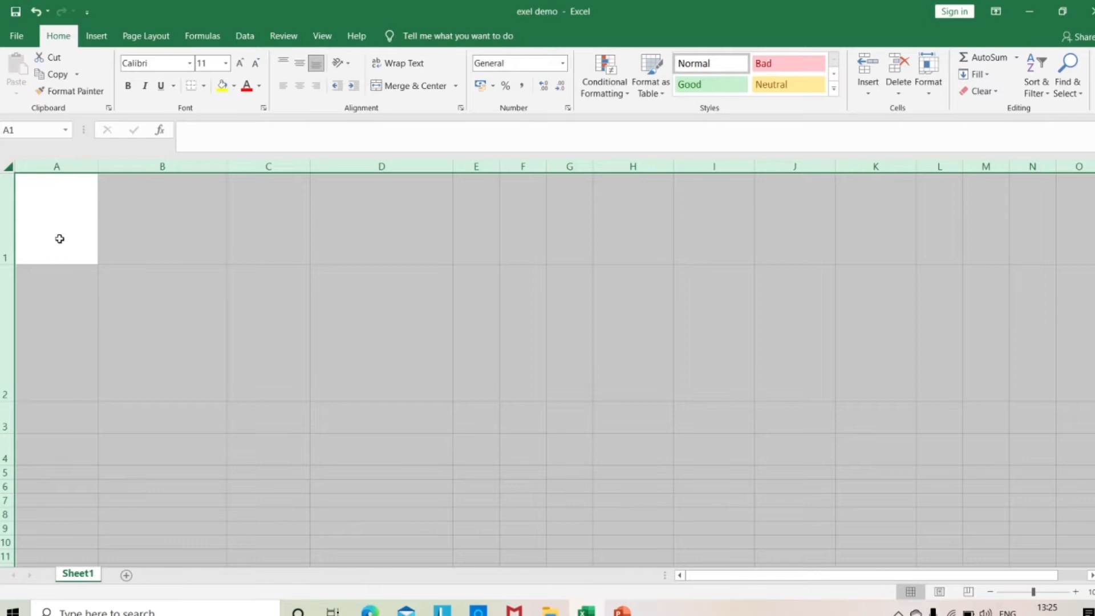
{"action": "left_click", "coordinate": [979, 91]}
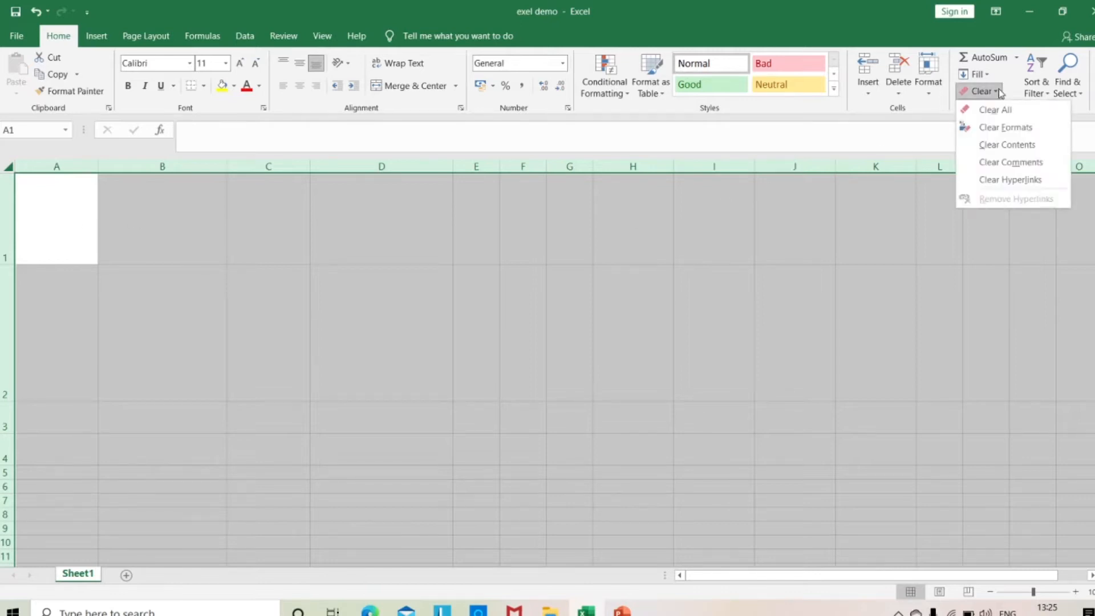
{"action": "left_click", "coordinate": [1005, 127]}
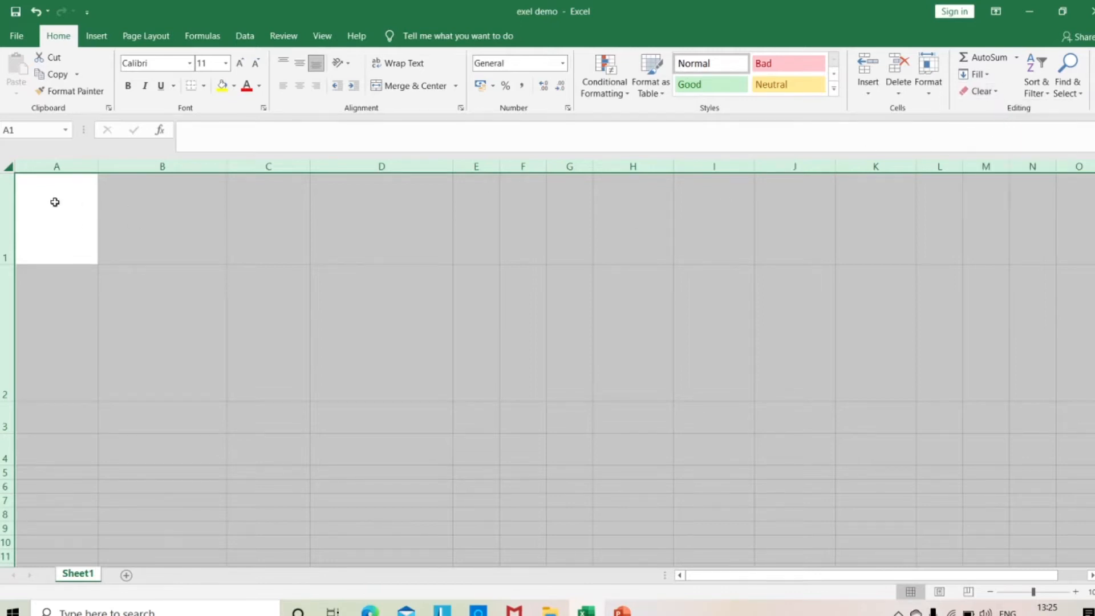
Reduce the heights of rows 1 and 2 in the emptied sheet.
{"action": "left_click", "coordinate": [523, 369]}
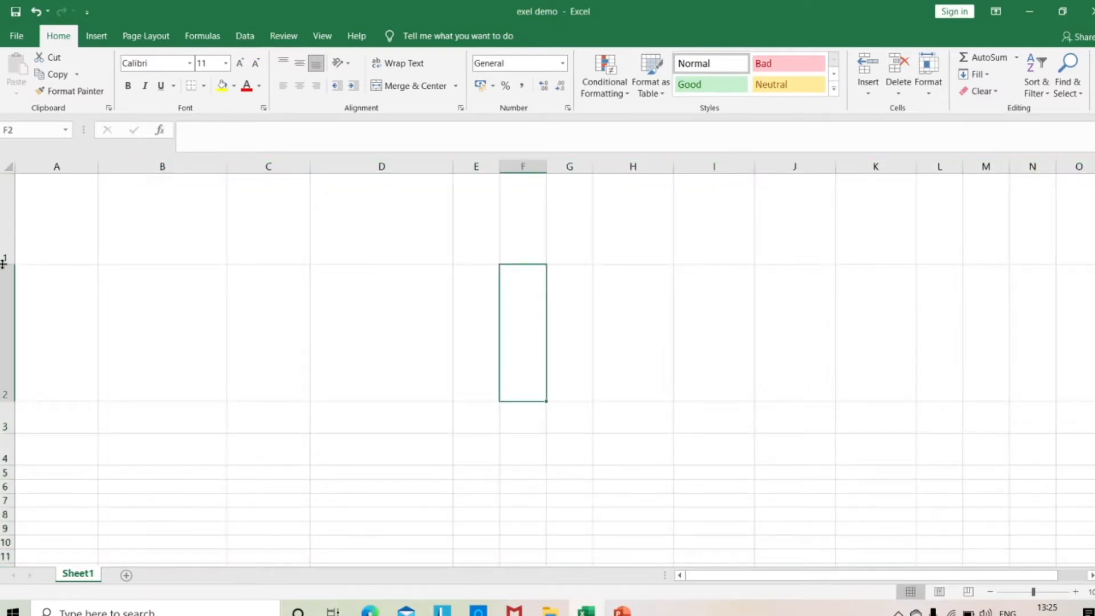
{"action": "left_click_drag", "start_coordinate": [4, 264], "coordinate": [2, 198]}
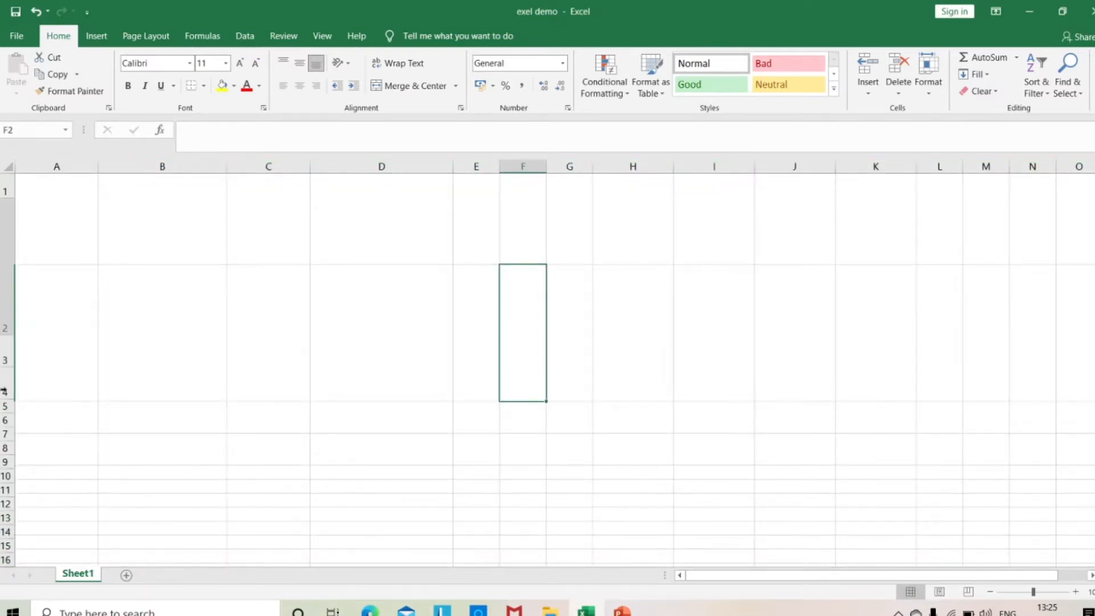
{"action": "left_click_drag", "start_coordinate": [9, 335], "coordinate": [17, 226]}
Format cell C4 as a table in the blue Medium style with a banded row, without marking existing headers.
{"action": "left_click", "coordinate": [240, 281]}
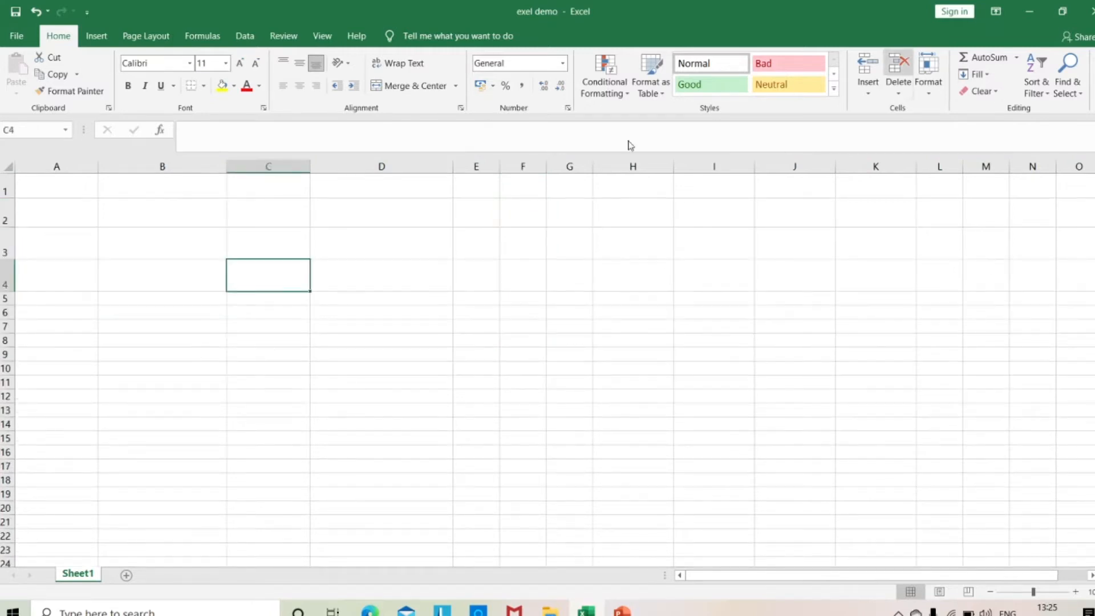
{"action": "left_click", "coordinate": [655, 98]}
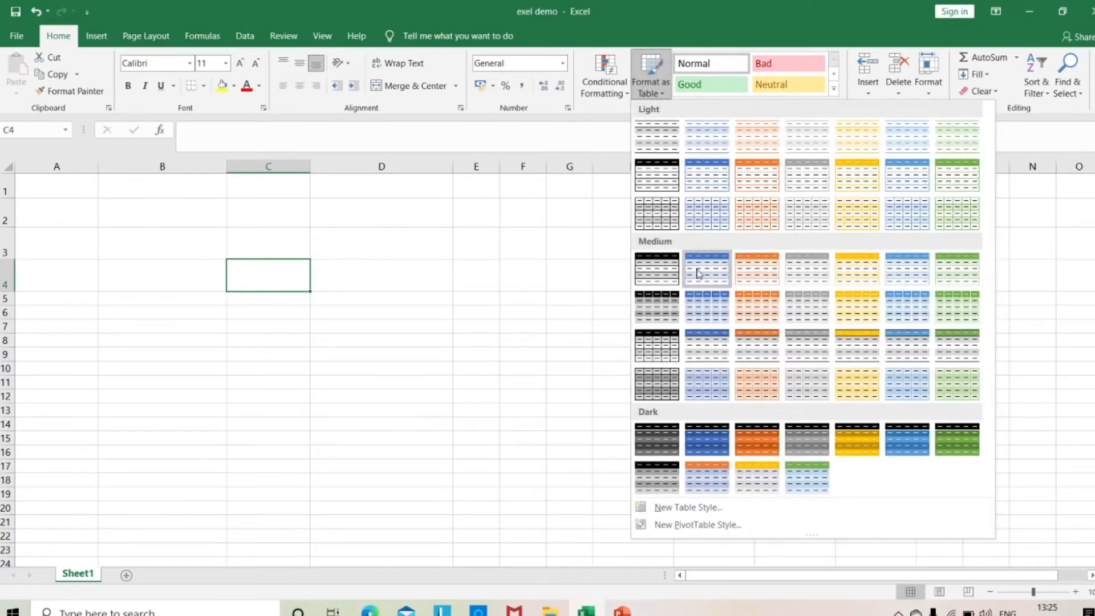
{"action": "key", "text": "Escape"}
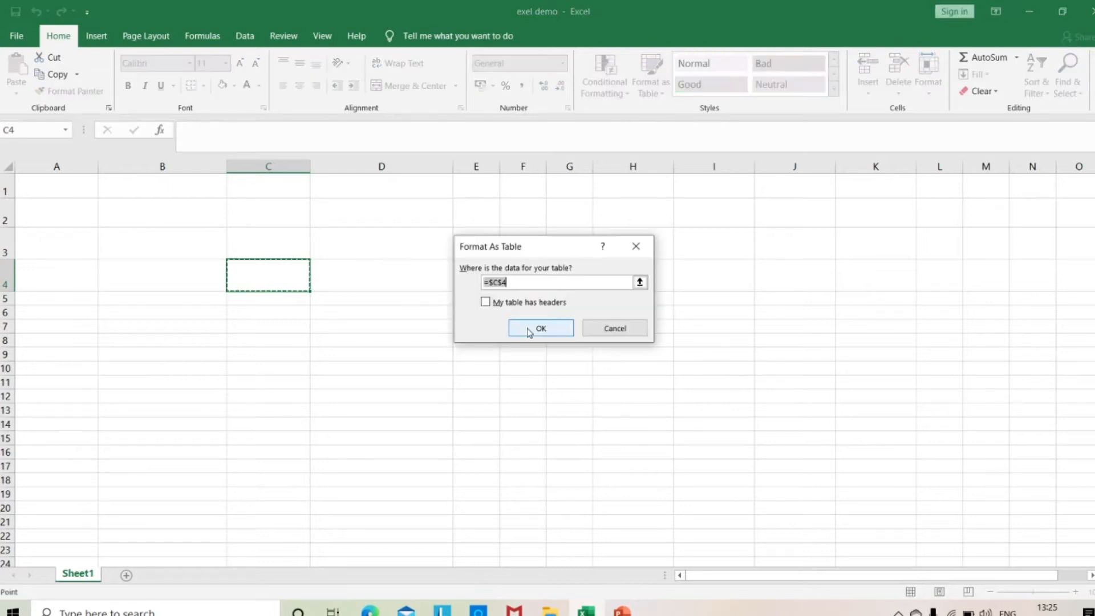
{"action": "left_click", "coordinate": [528, 327]}
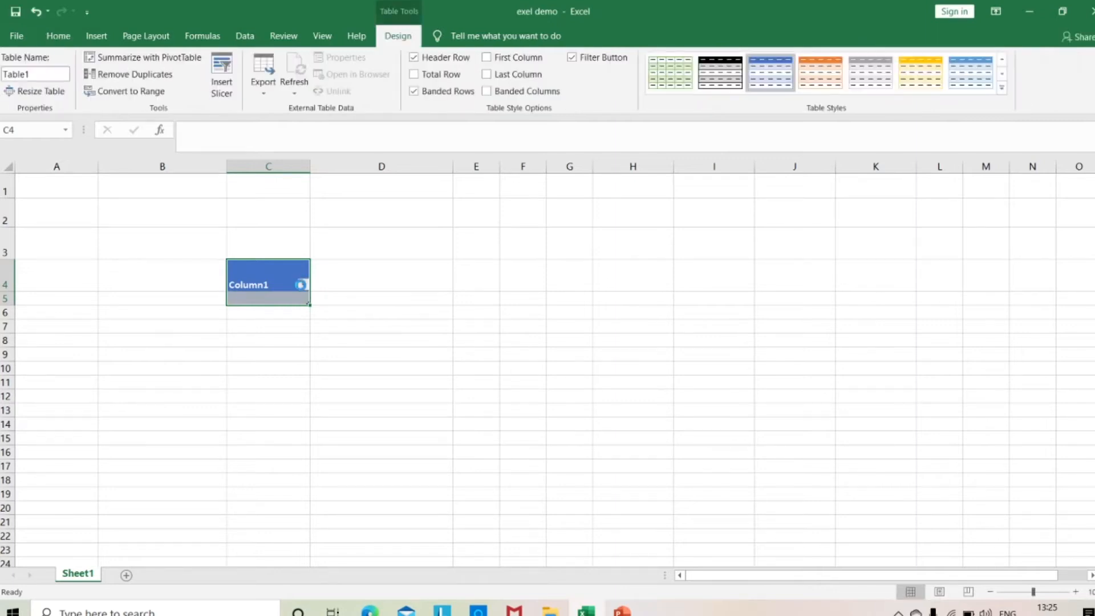
{"action": "left_click", "coordinate": [307, 288]}
{"action": "left_click", "coordinate": [403, 336]}
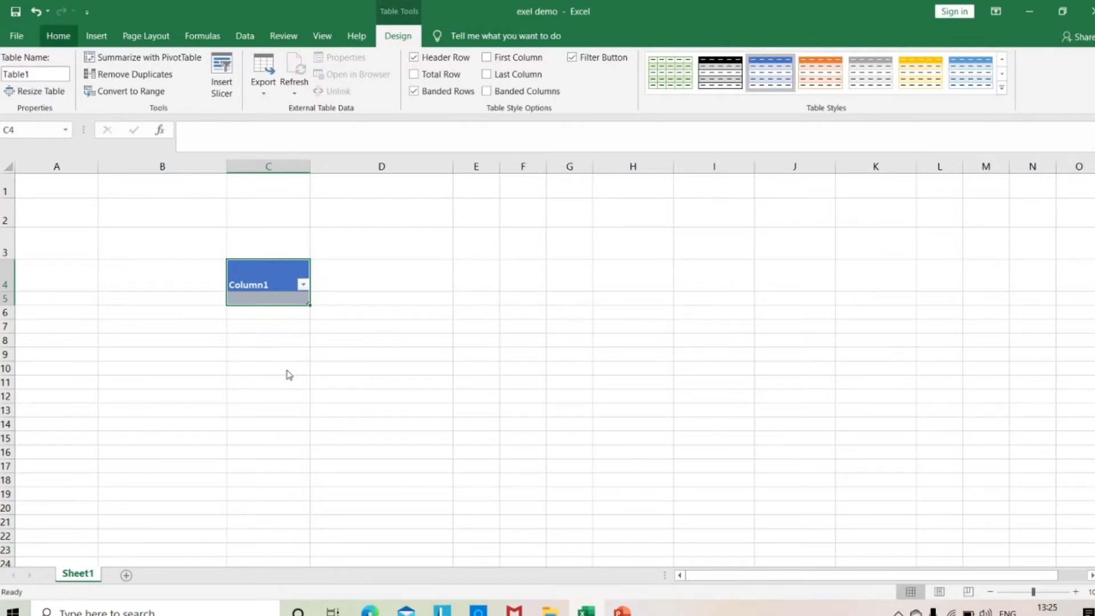
Extend the table from column C across to column H and open the filter options of its end columns.
{"action": "left_click_drag", "start_coordinate": [308, 305], "coordinate": [697, 290]}
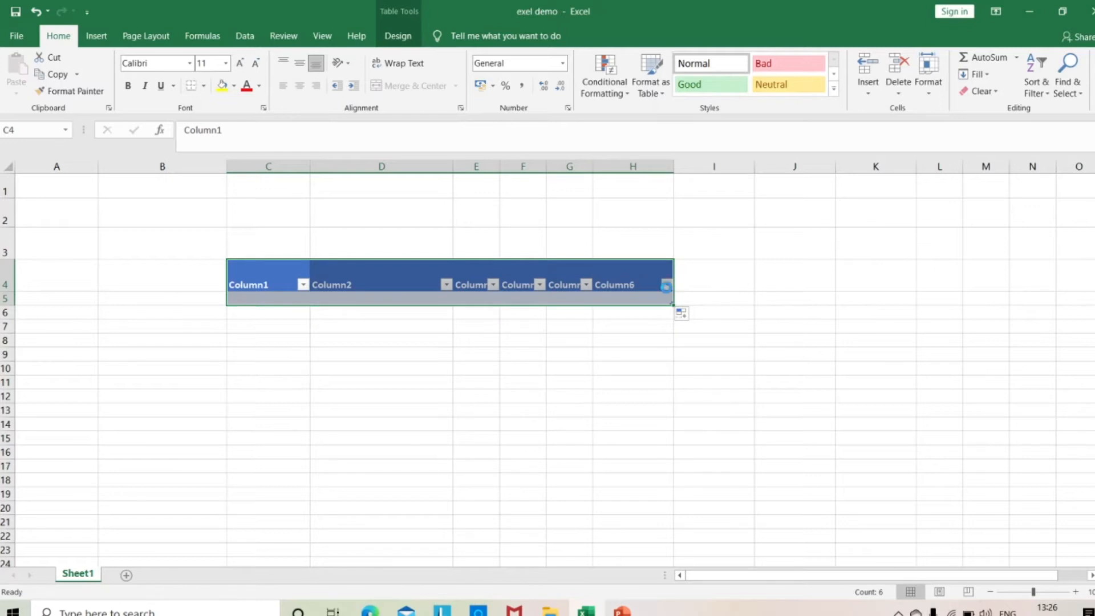
{"action": "left_click", "coordinate": [666, 284]}
{"action": "left_click", "coordinate": [405, 392]}
{"action": "left_click", "coordinate": [588, 288]}
{"action": "left_click", "coordinate": [739, 381]}
Clear the small blue table and everything else from the entire worksheet.
{"action": "left_click", "coordinate": [6, 166]}
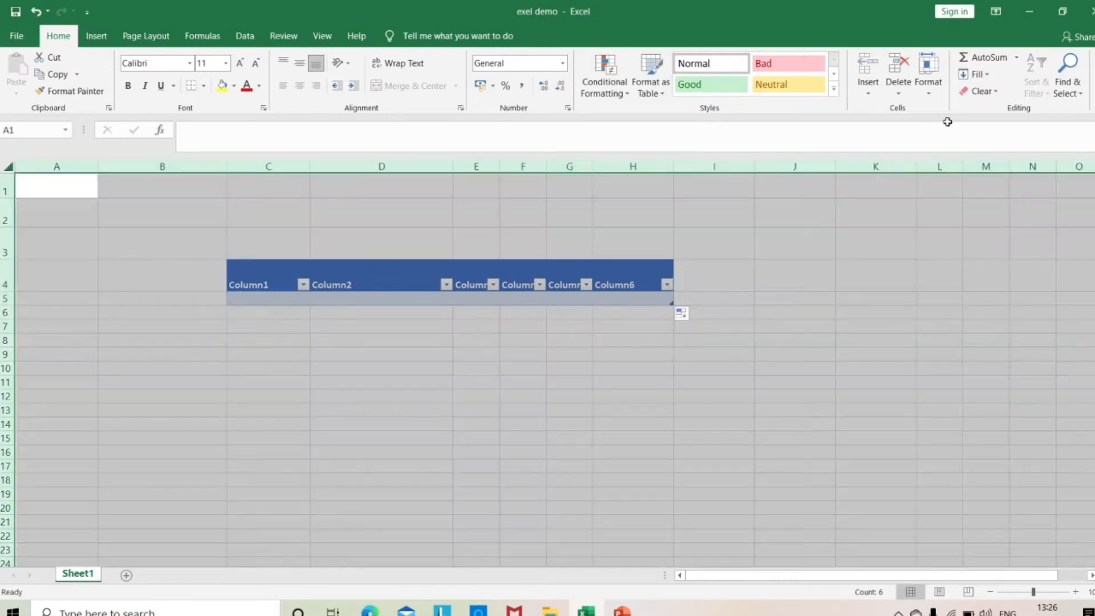
{"action": "left_click", "coordinate": [975, 93]}
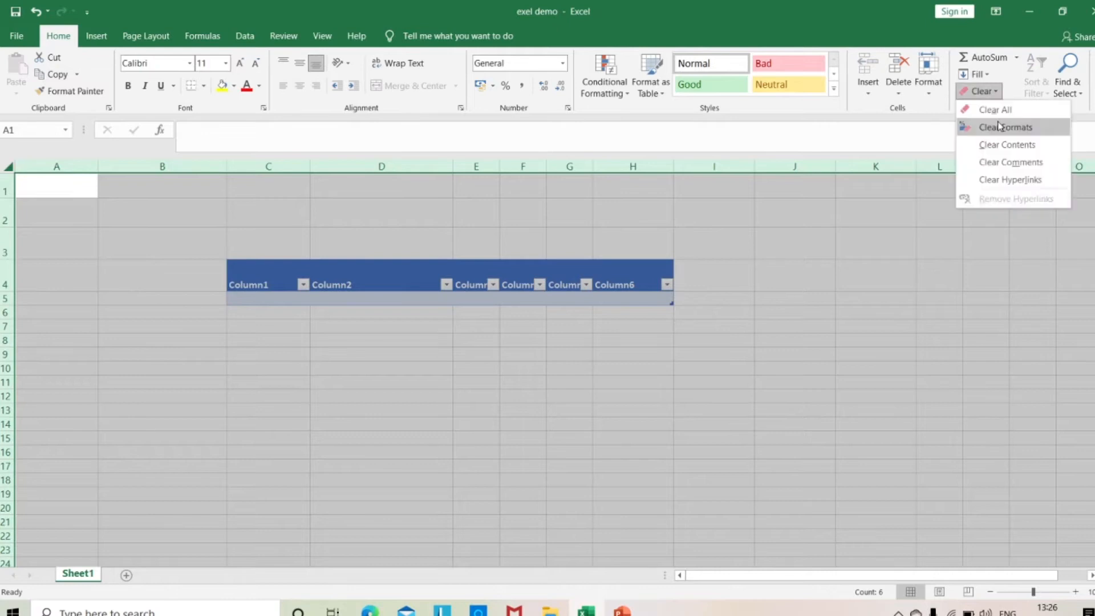
{"action": "left_click", "coordinate": [999, 126]}
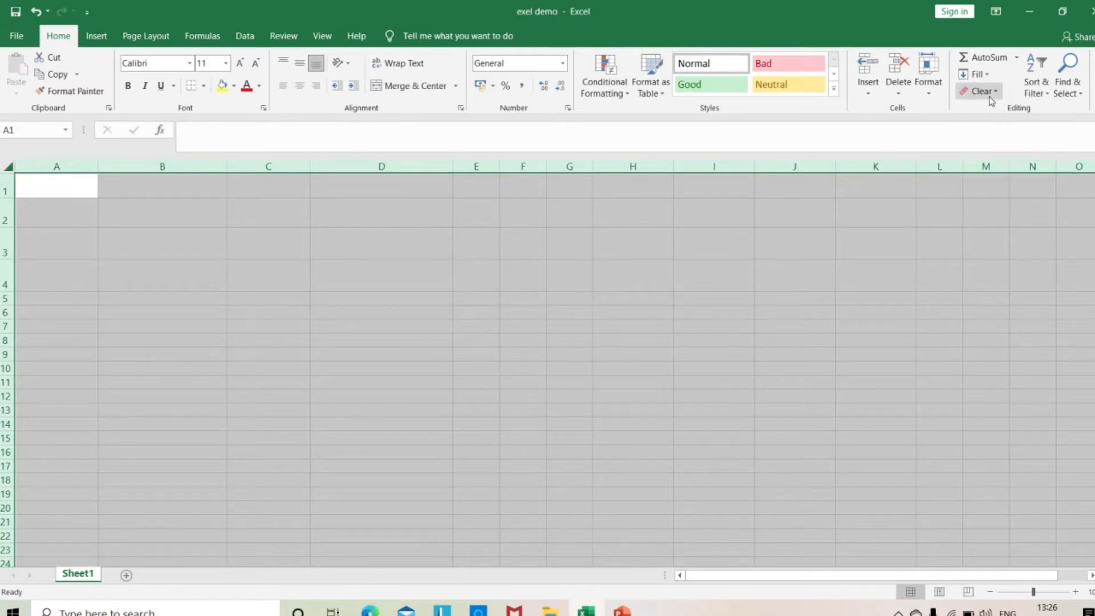
{"action": "left_click", "coordinate": [209, 280]}
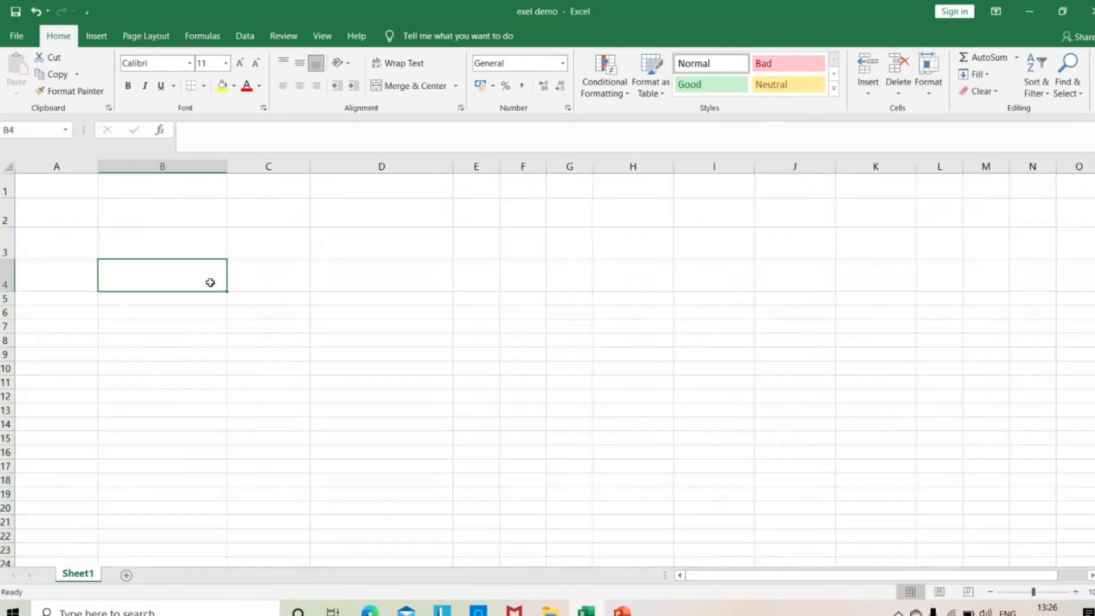
Format the range B2:I21 as a table in the black Medium style without marking existing headers.
{"action": "left_click_drag", "start_coordinate": [139, 201], "coordinate": [747, 494]}
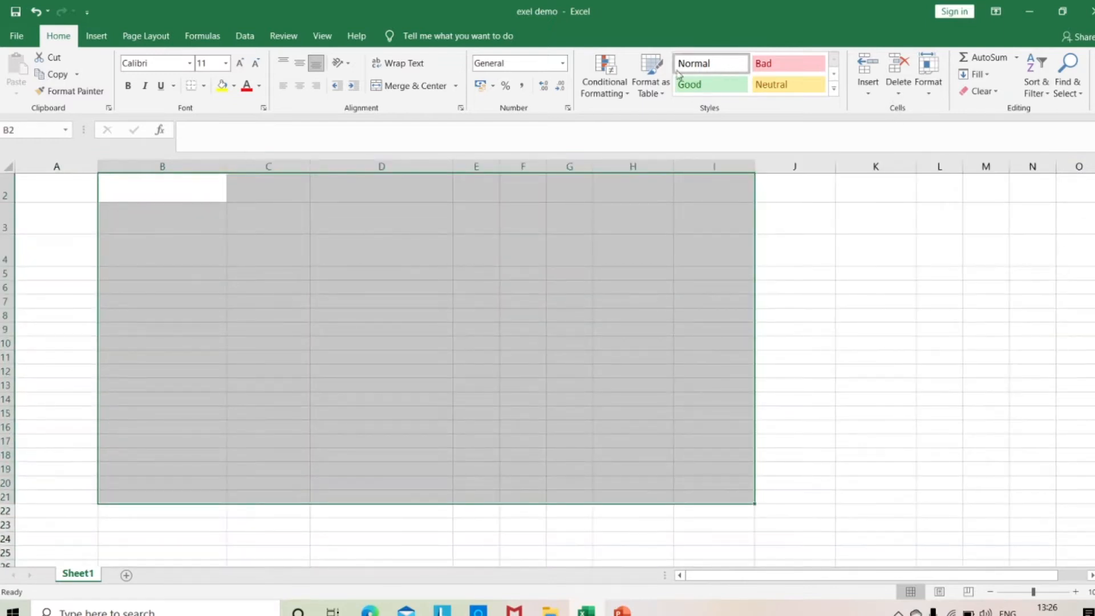
{"action": "left_click", "coordinate": [662, 88]}
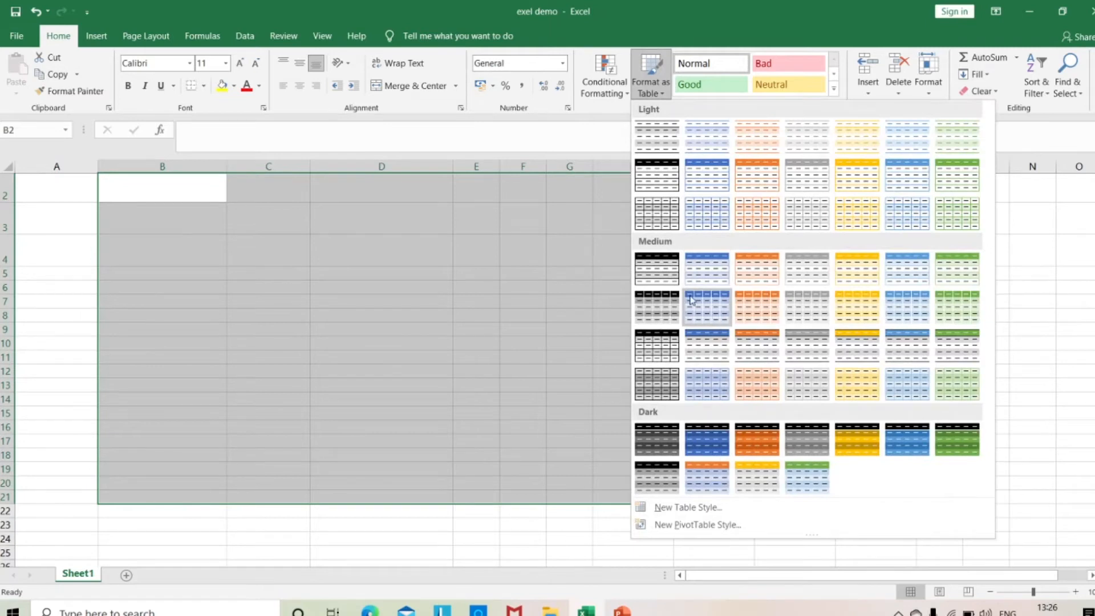
{"action": "left_click", "coordinate": [654, 270]}
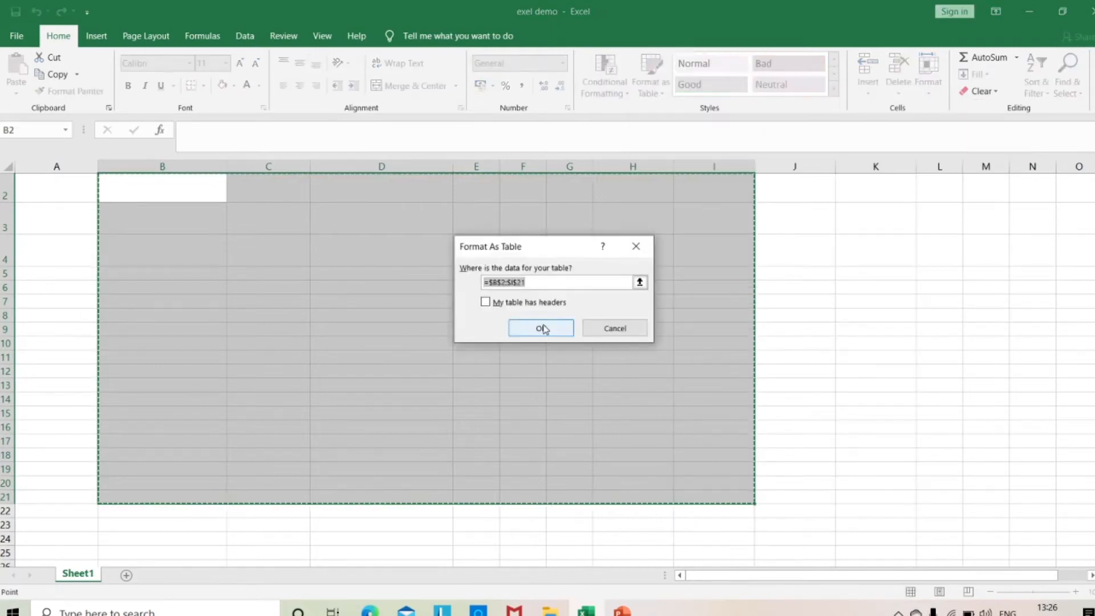
{"action": "left_click", "coordinate": [541, 329]}
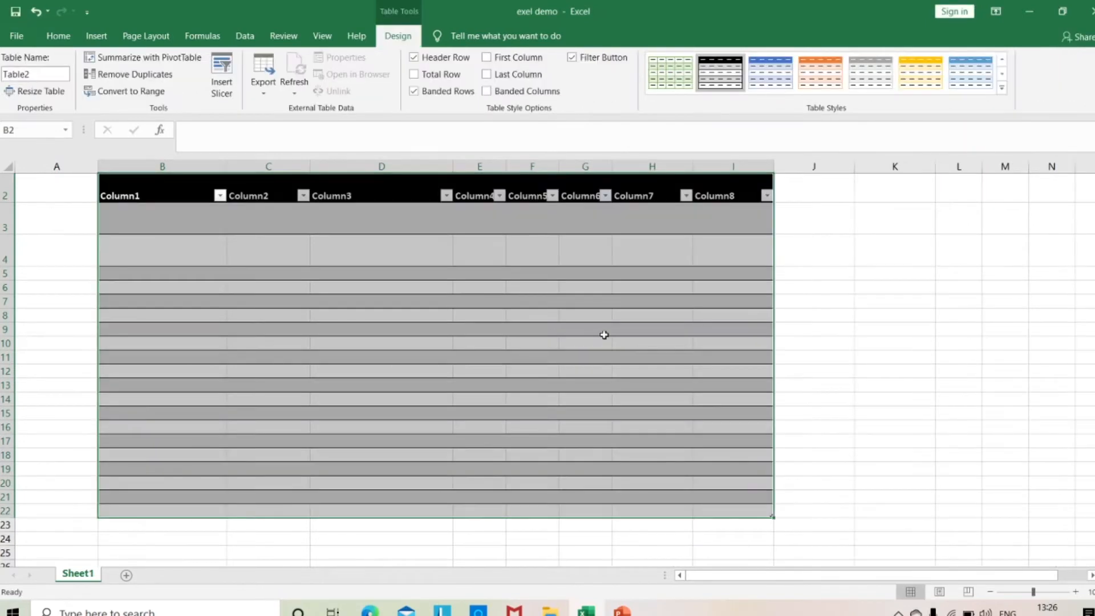
Format cell J10 as a separate table in the blue Dark style.
{"action": "left_click", "coordinate": [832, 339]}
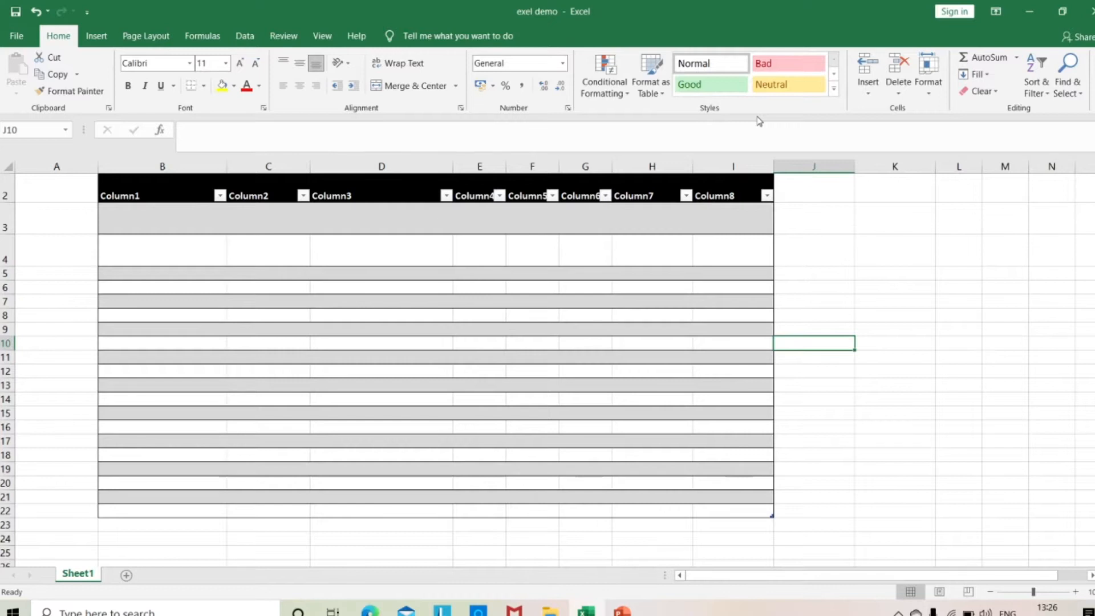
{"action": "left_click", "coordinate": [651, 80]}
{"action": "left_click", "coordinate": [697, 438]}
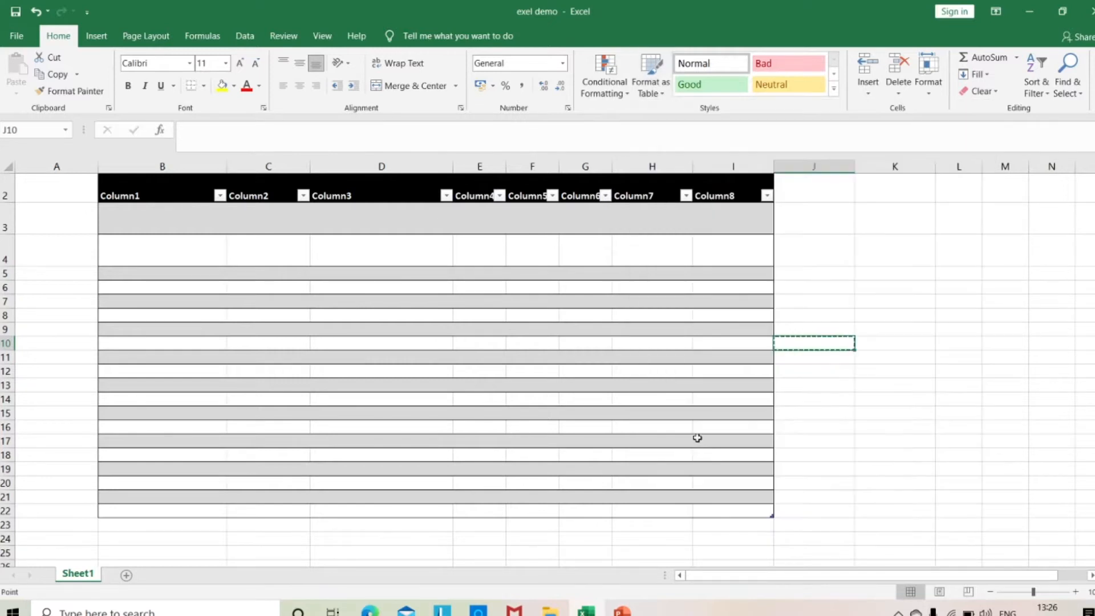
{"action": "left_click", "coordinate": [525, 326]}
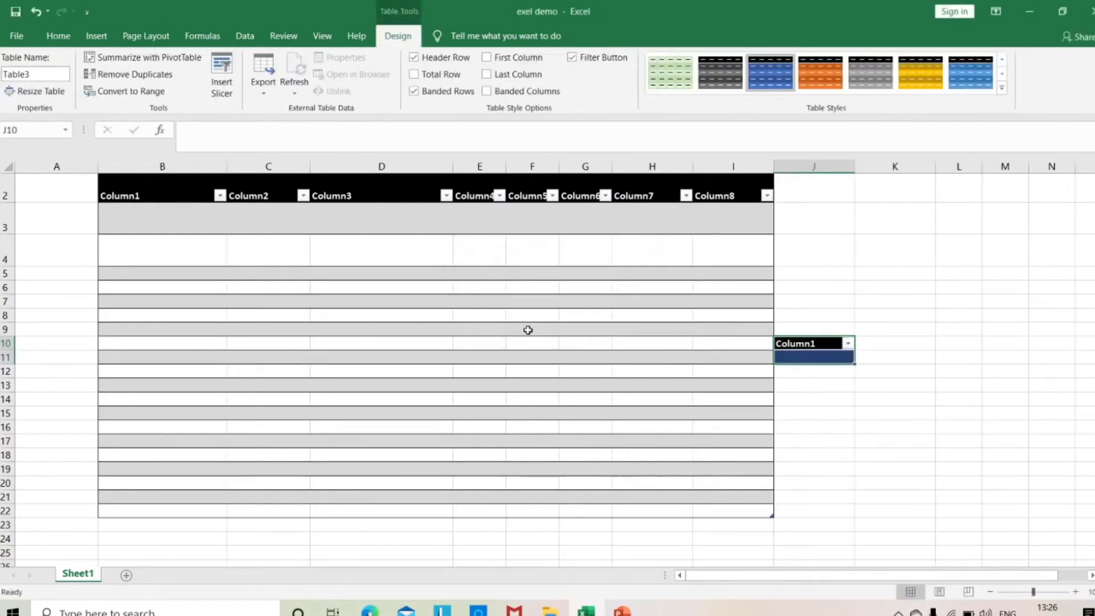
Restyle the large table with the light blue style, and replace that with the orange-header, grey-banded Medium style.
{"action": "left_click", "coordinate": [119, 181]}
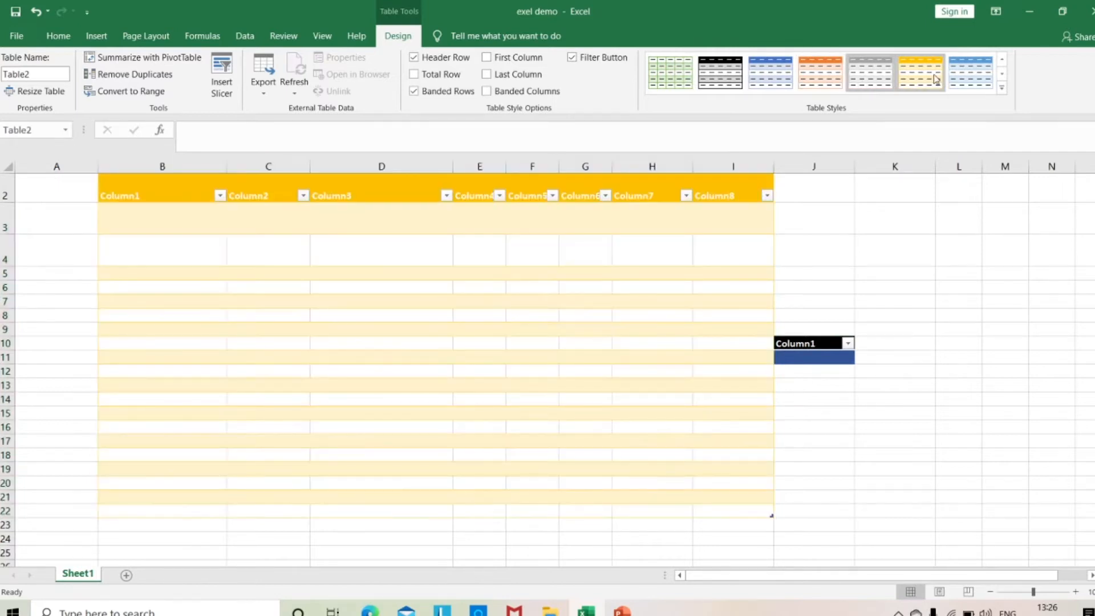
{"action": "left_click", "coordinate": [970, 77]}
{"action": "left_click", "coordinate": [1003, 88]}
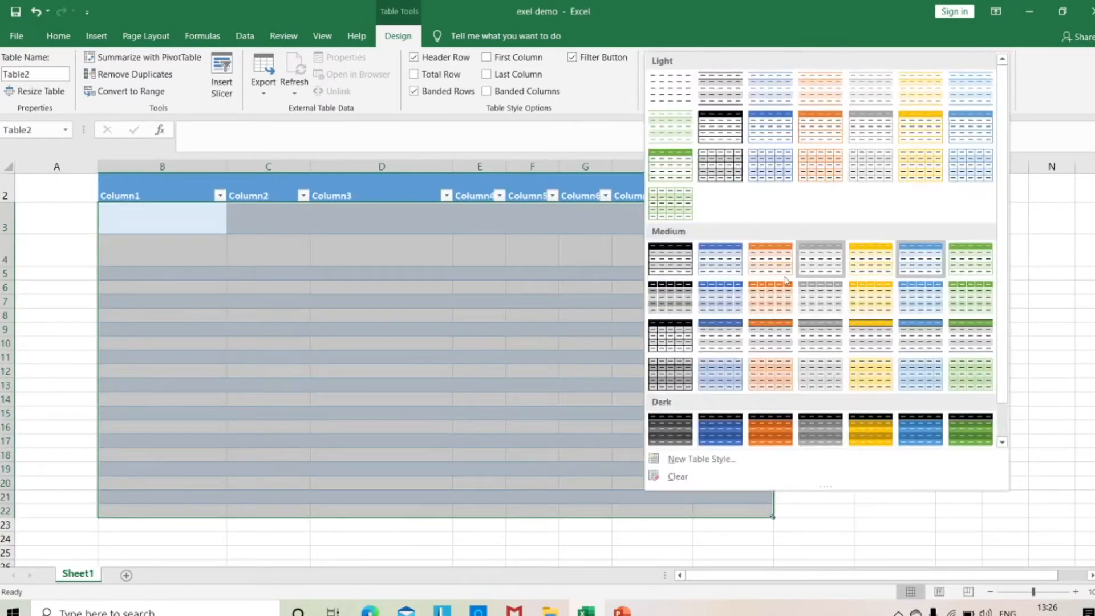
{"action": "left_click", "coordinate": [775, 342]}
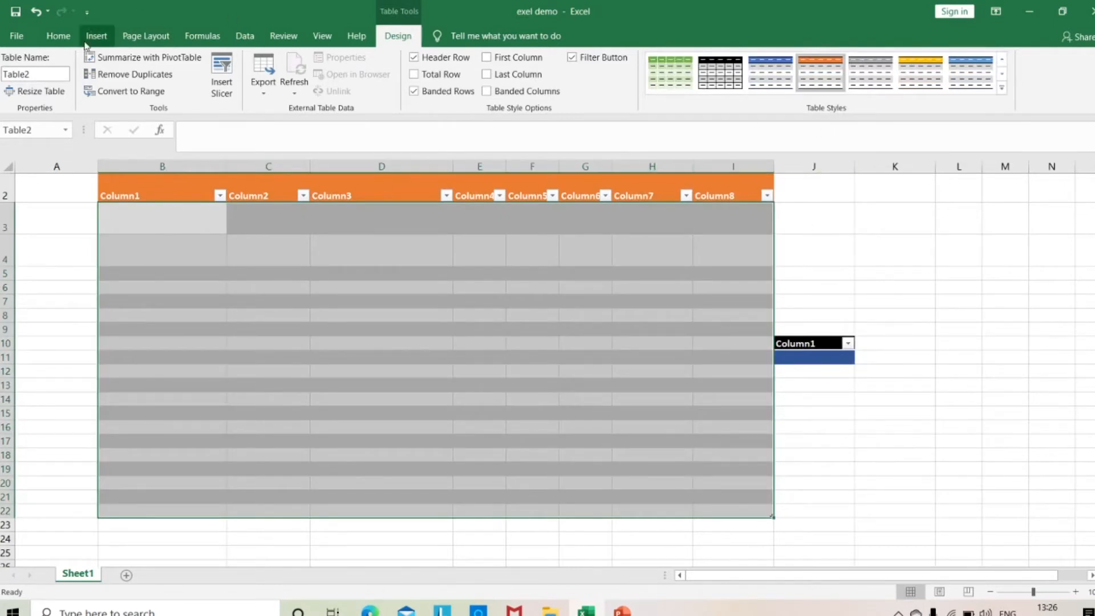
Clear both tables and all their formatting from the entire worksheet.
{"action": "left_click", "coordinate": [57, 38]}
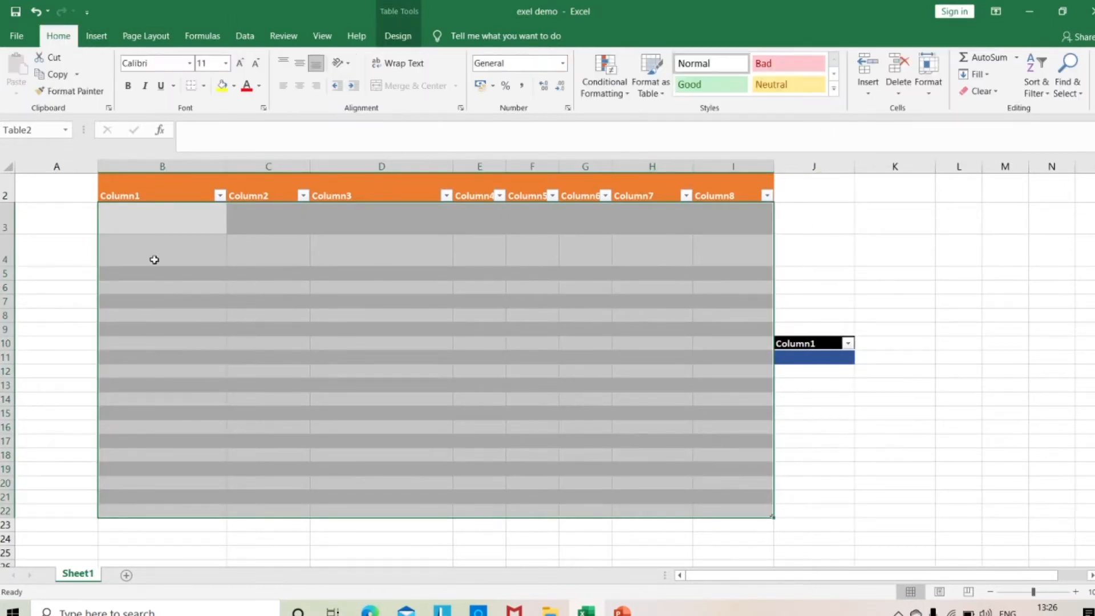
{"action": "left_click", "coordinate": [4, 166]}
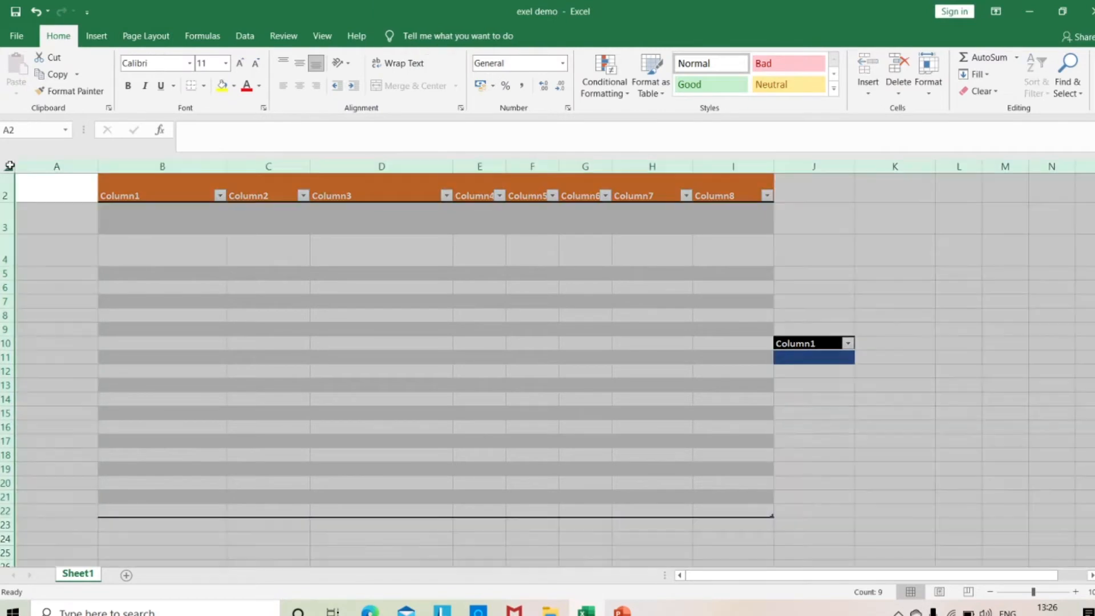
{"action": "left_click", "coordinate": [927, 91]}
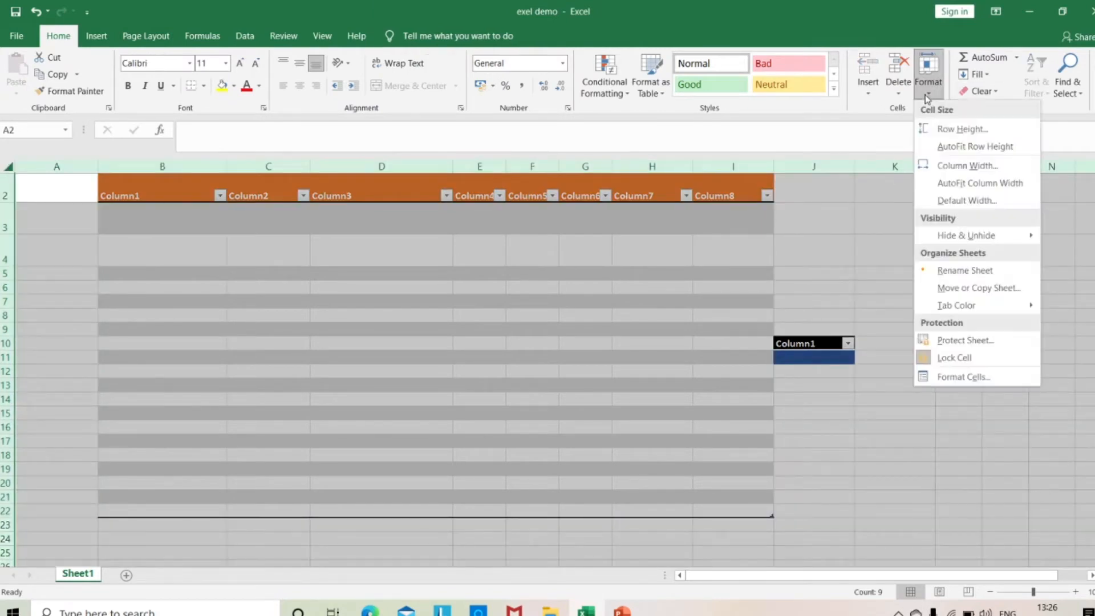
{"action": "left_click", "coordinate": [994, 94]}
{"action": "left_click", "coordinate": [997, 111]}
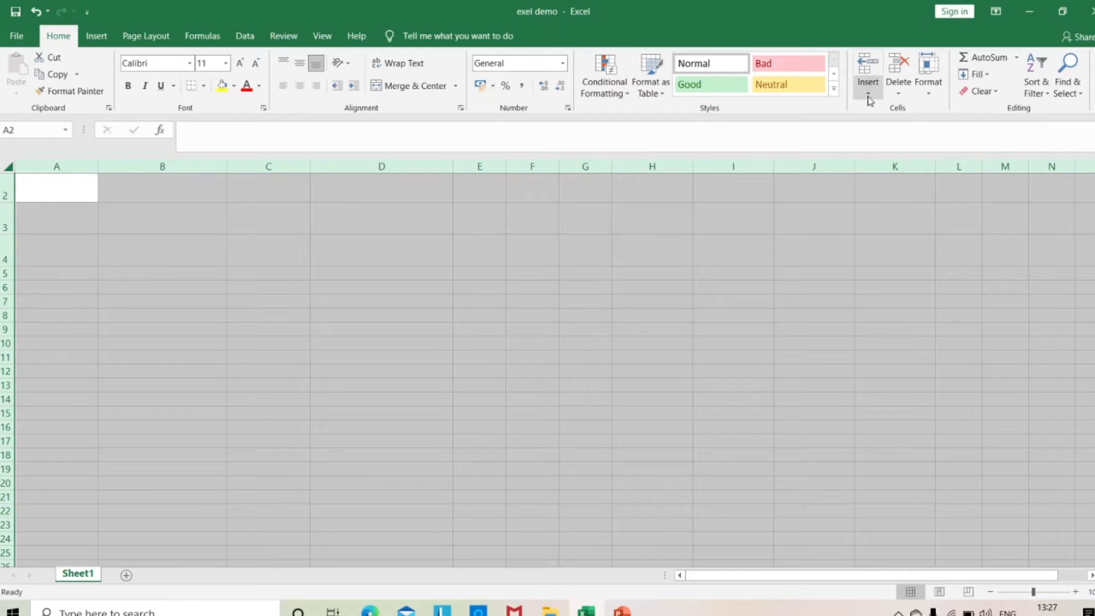
{"action": "left_click", "coordinate": [865, 97]}
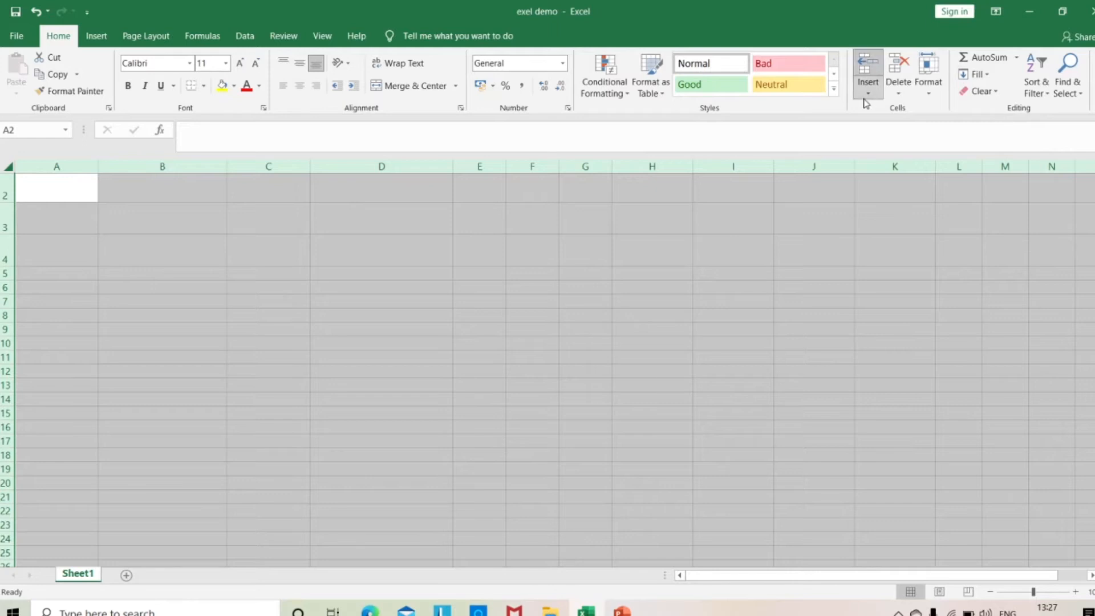
{"action": "key", "text": "Escape"}
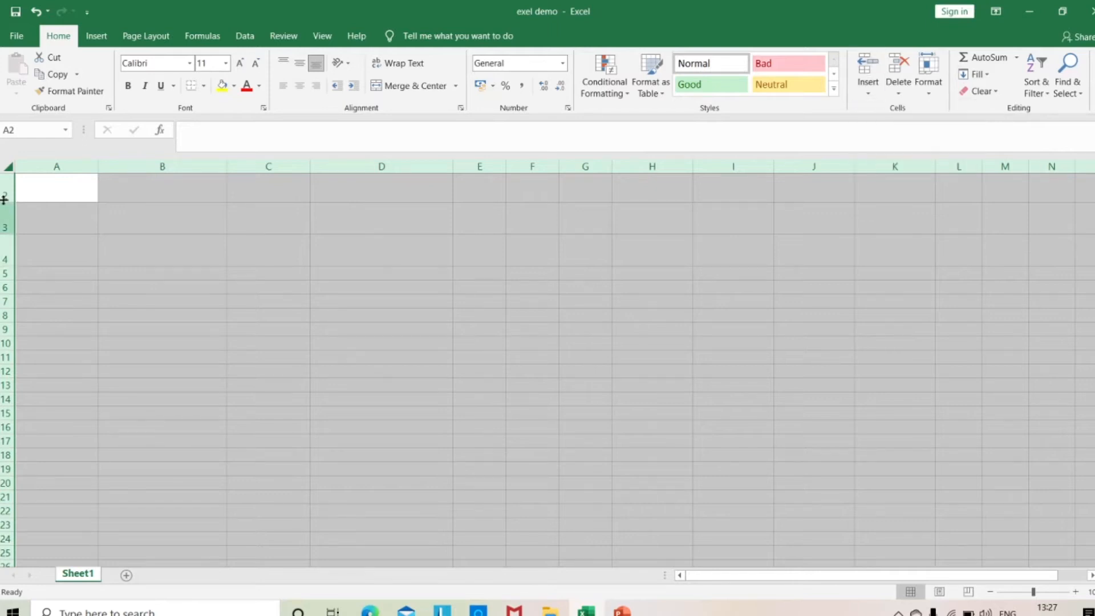
Insert a new sheet row above row 2 and another above row 3.
{"action": "left_click", "coordinate": [3, 190]}
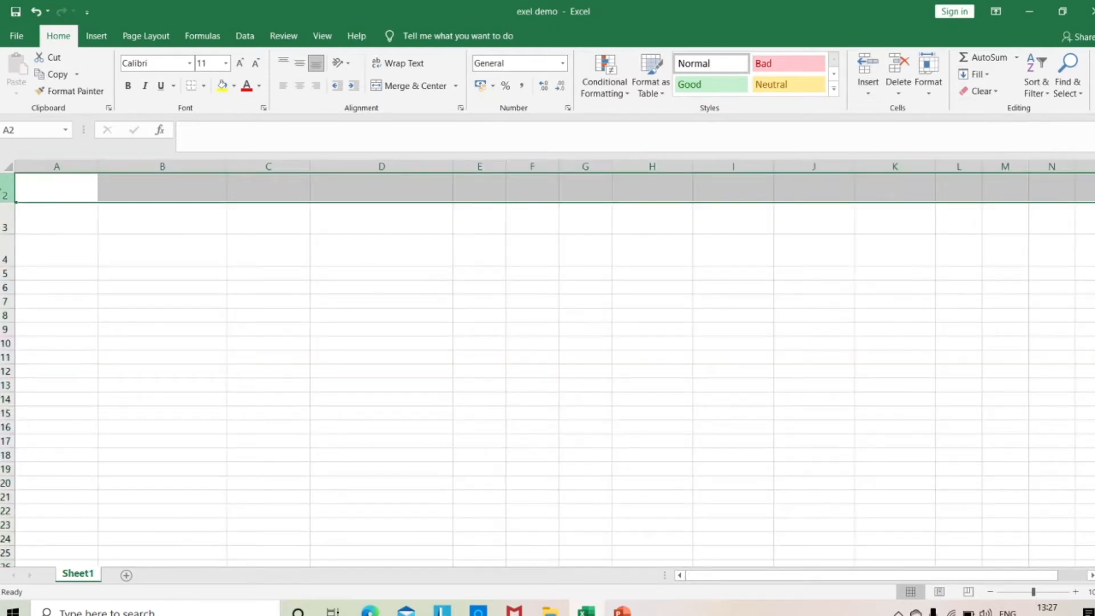
{"action": "left_click", "coordinate": [869, 95]}
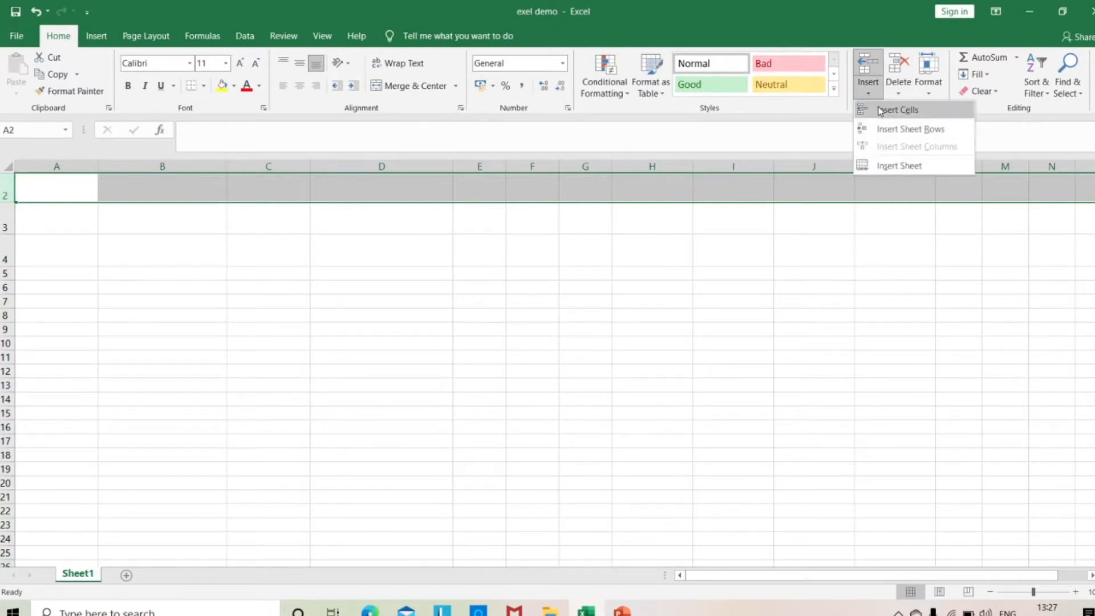
{"action": "left_click", "coordinate": [911, 132]}
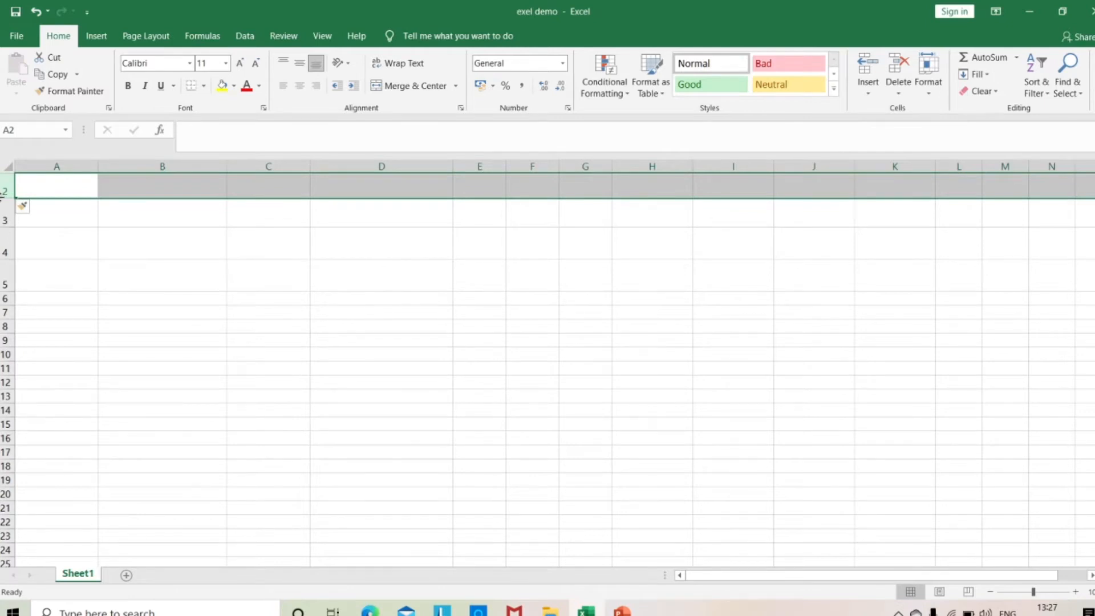
{"action": "left_click", "coordinate": [4, 216]}
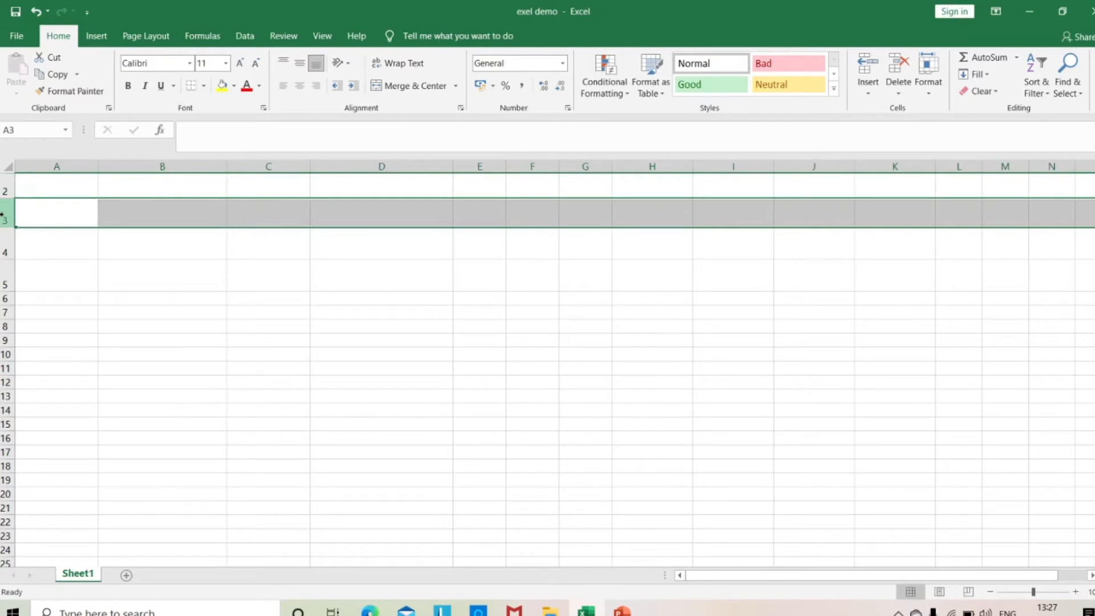
{"action": "right_click", "coordinate": [3, 217]}
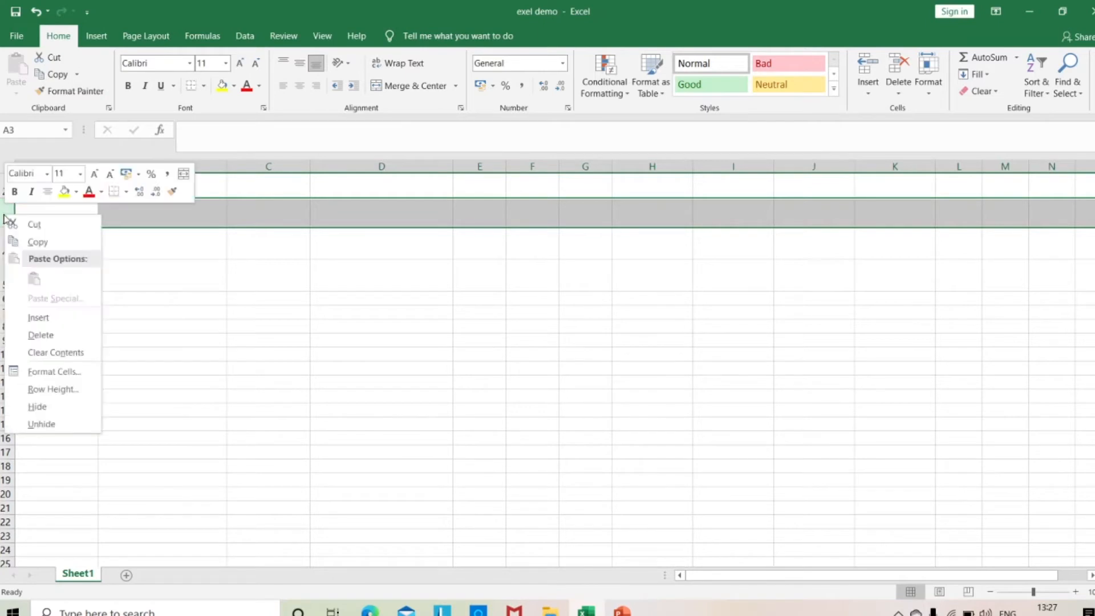
{"action": "left_click", "coordinate": [63, 322]}
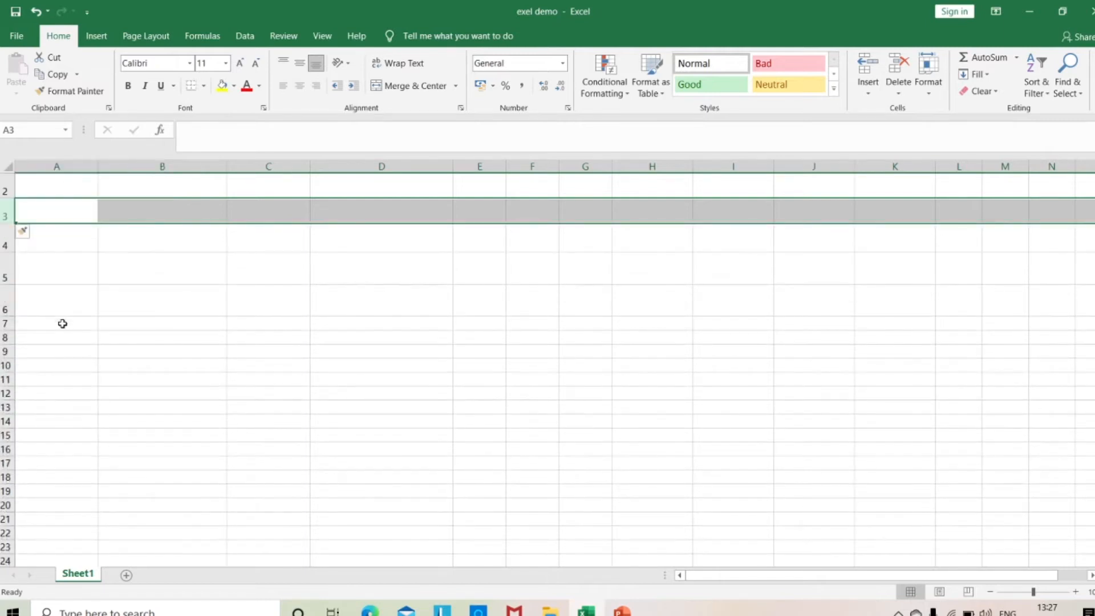
Insert a new column before column A and widen the new column slightly.
{"action": "left_click", "coordinate": [70, 164]}
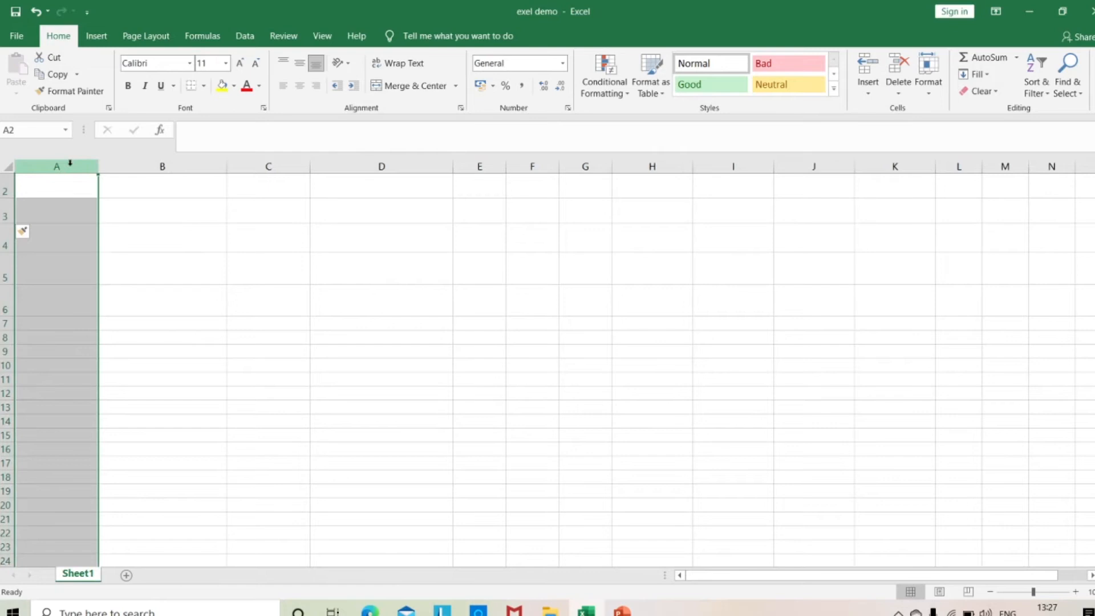
{"action": "right_click", "coordinate": [71, 165]}
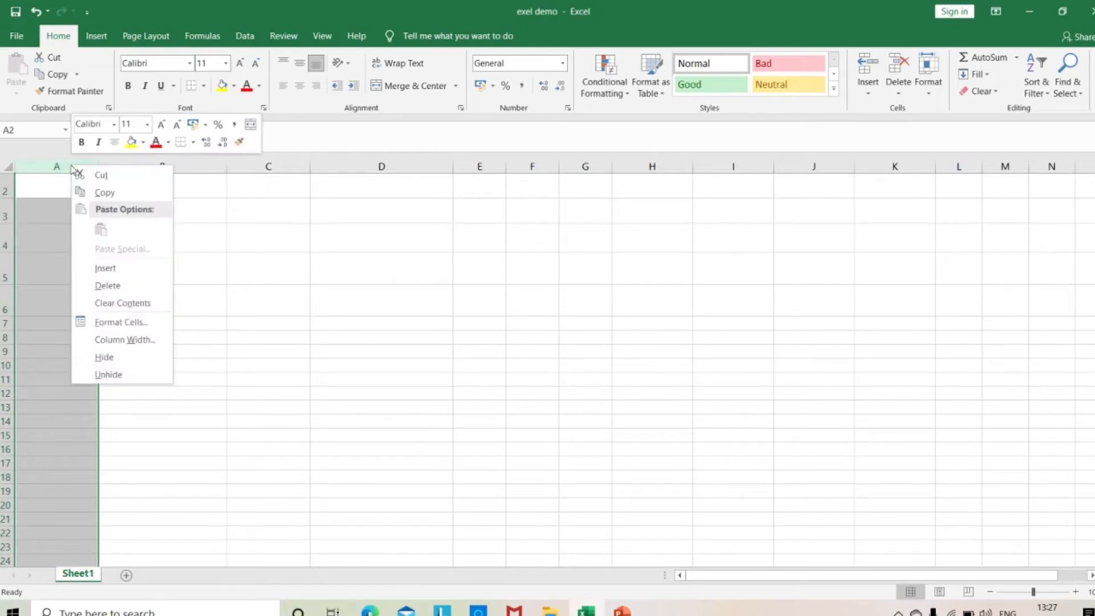
{"action": "left_click", "coordinate": [112, 267]}
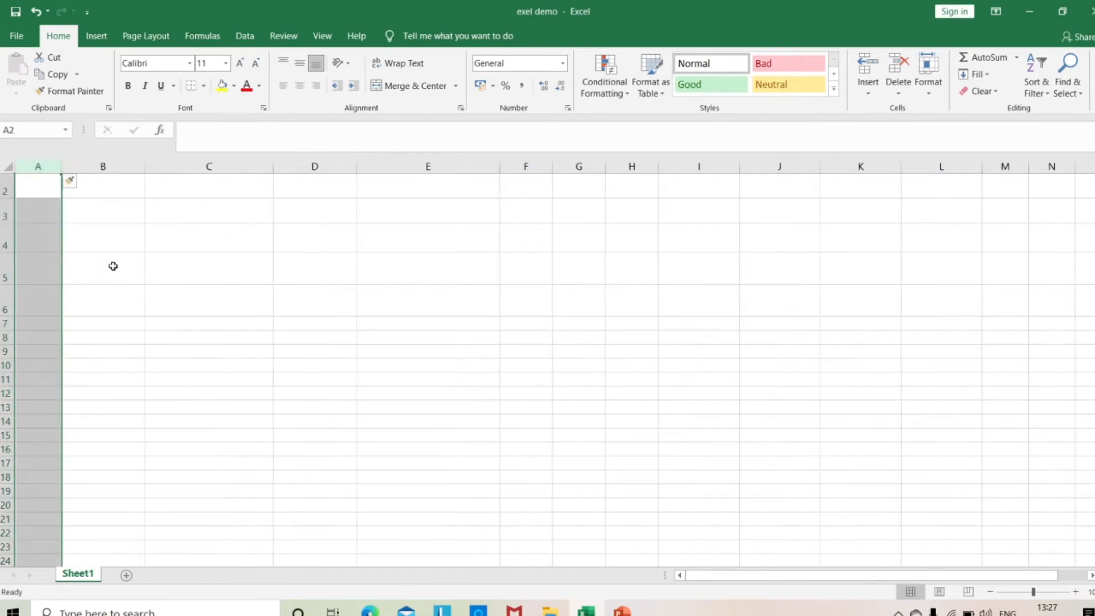
{"action": "left_click_drag", "start_coordinate": [61, 166], "coordinate": [89, 172]}
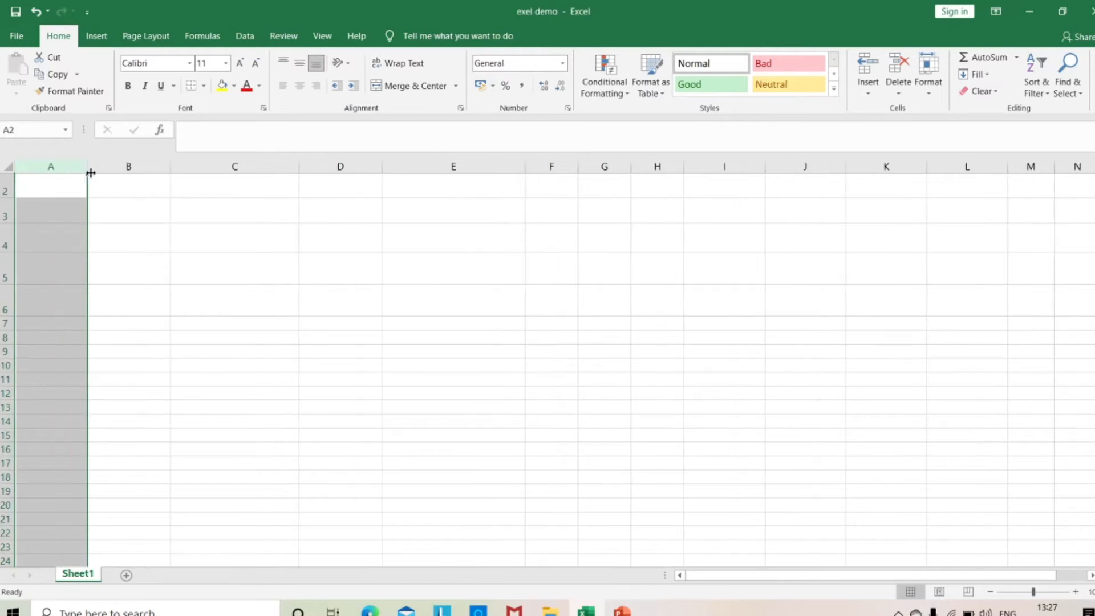
Insert a new sheet column before column B.
{"action": "left_click", "coordinate": [142, 164]}
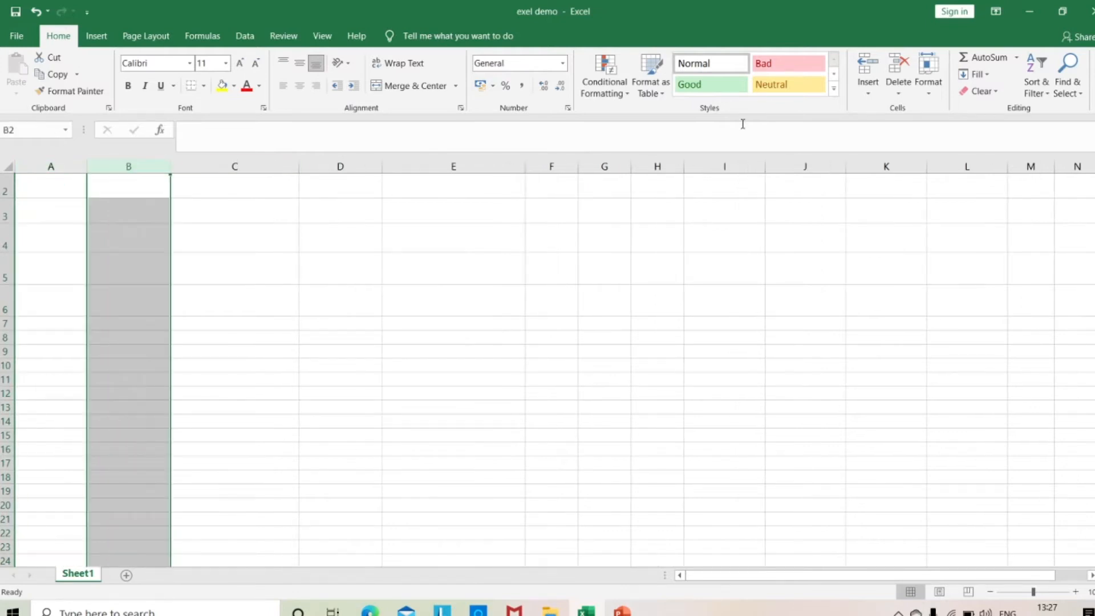
{"action": "left_click", "coordinate": [882, 102]}
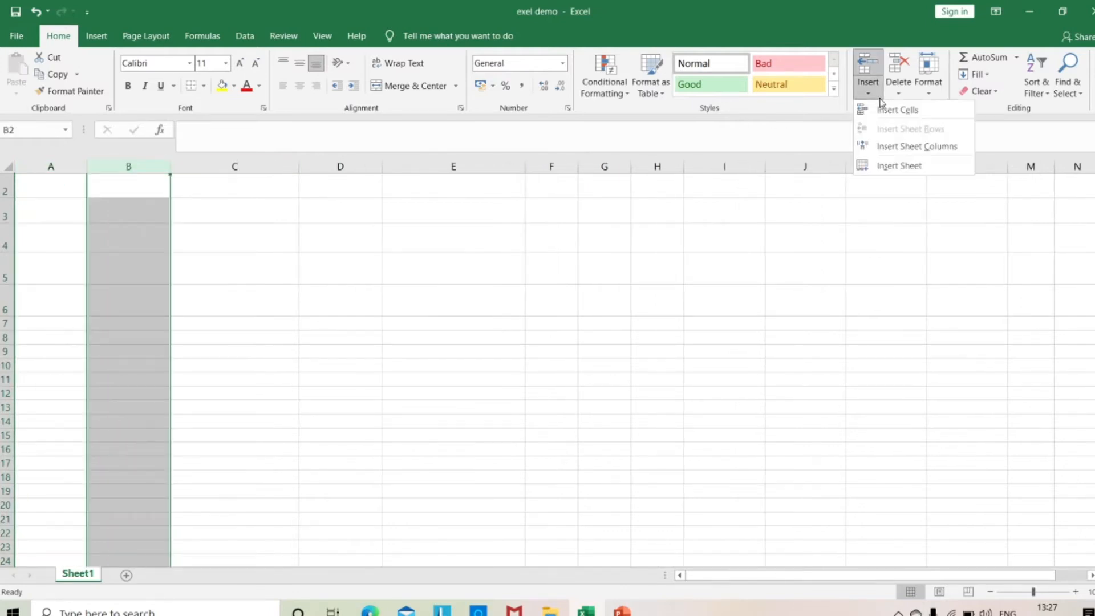
{"action": "left_click", "coordinate": [899, 150]}
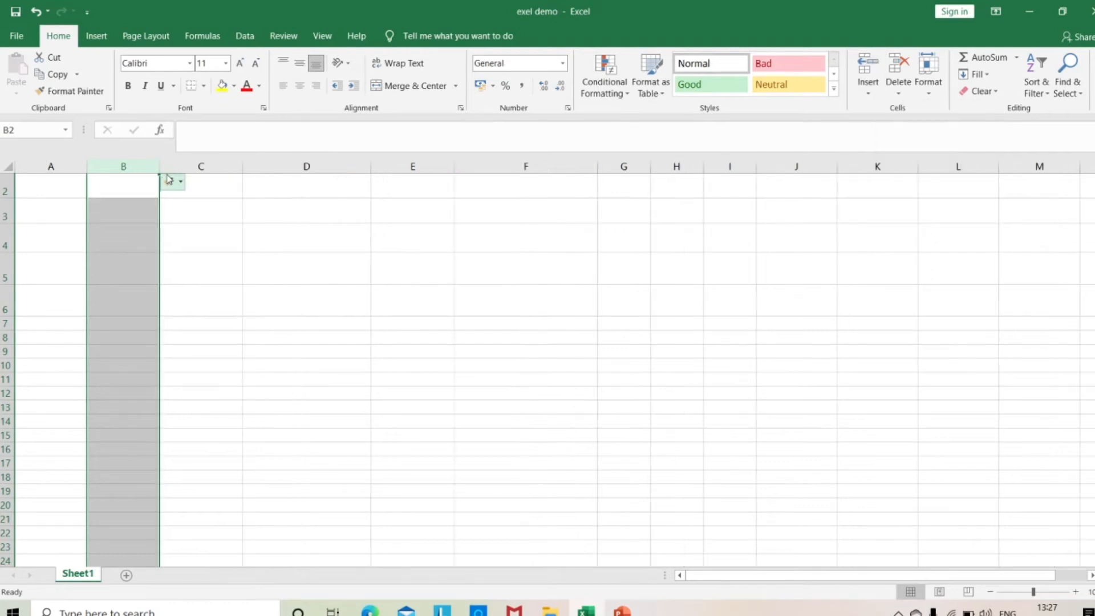
Insert a new worksheet before Sheet1, switch to Sheet1 and return to the new sheet.
{"action": "left_click", "coordinate": [185, 164]}
{"action": "right_click", "coordinate": [185, 165]}
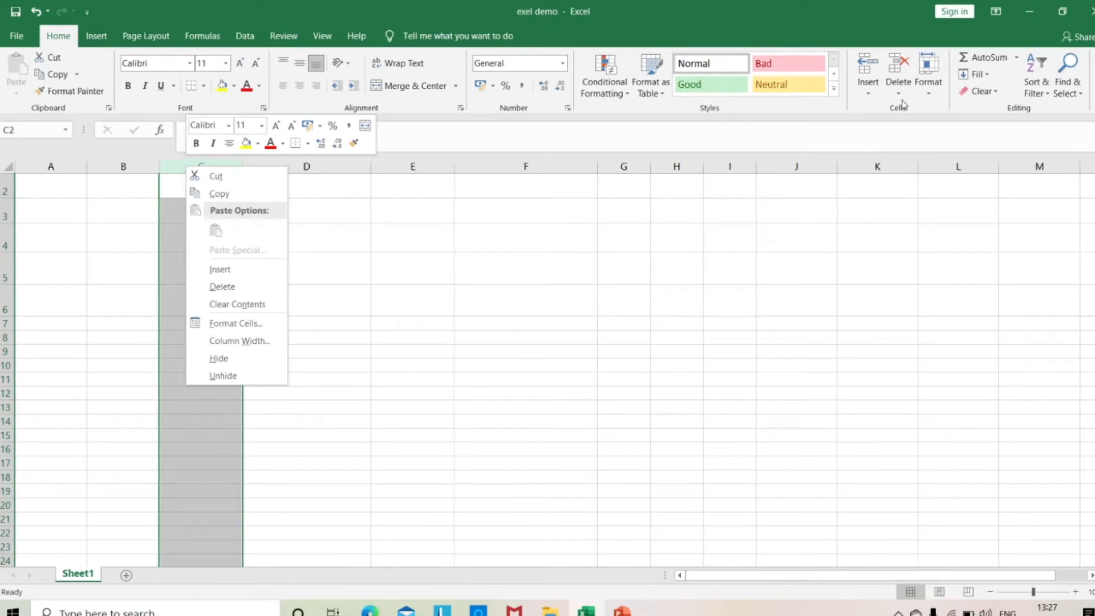
{"action": "left_click", "coordinate": [874, 96]}
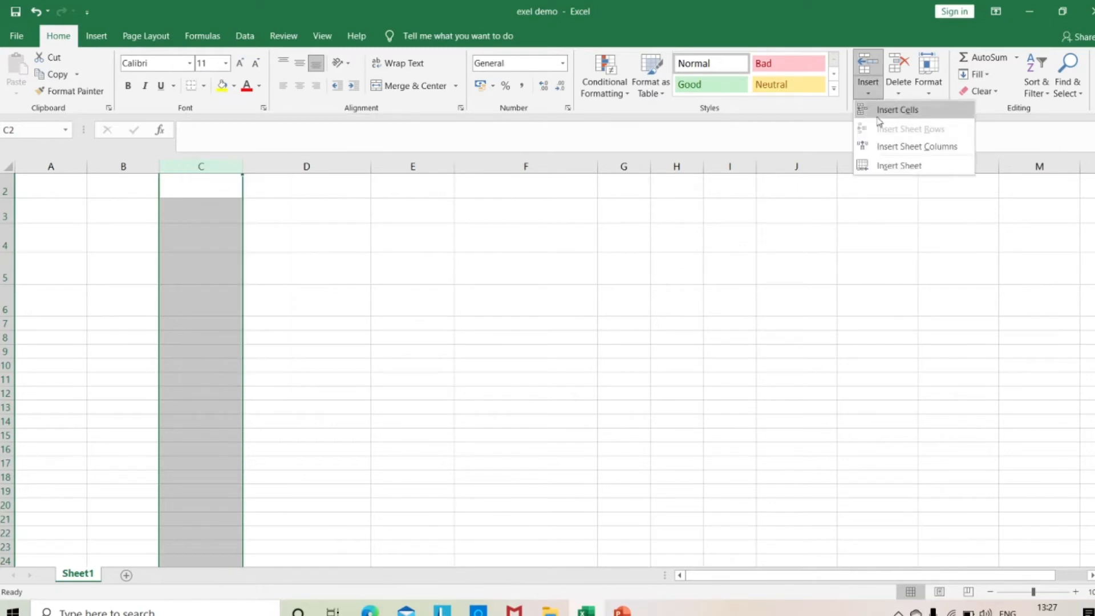
{"action": "left_click", "coordinate": [896, 166]}
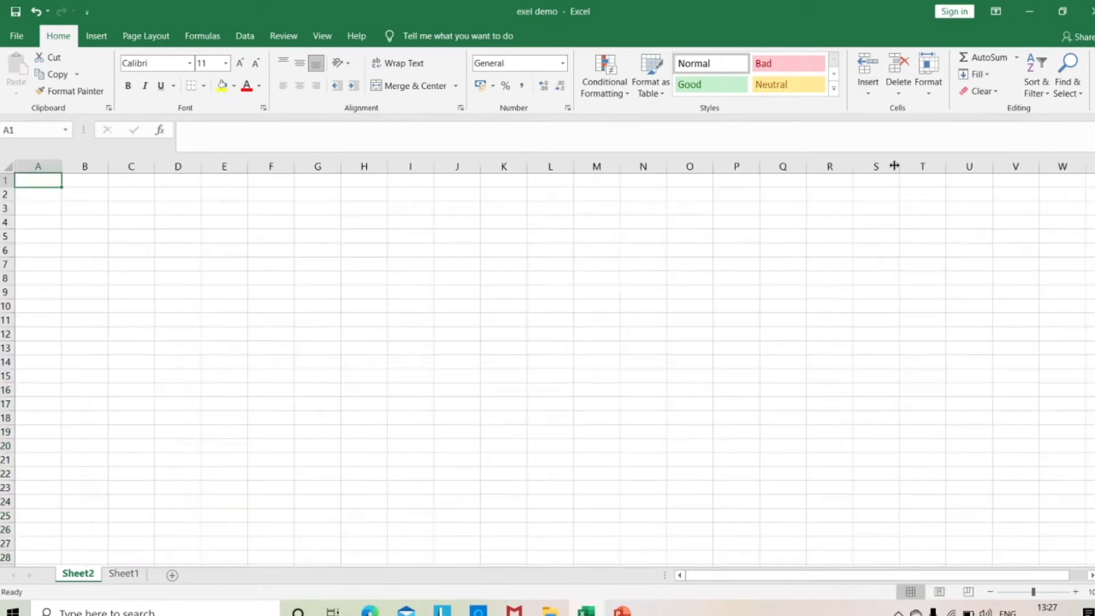
{"action": "left_click", "coordinate": [123, 574]}
{"action": "left_click", "coordinate": [92, 577]}
Insert a cell at A1 of Sheet2, shifting the existing cells down.
{"action": "left_click", "coordinate": [868, 90]}
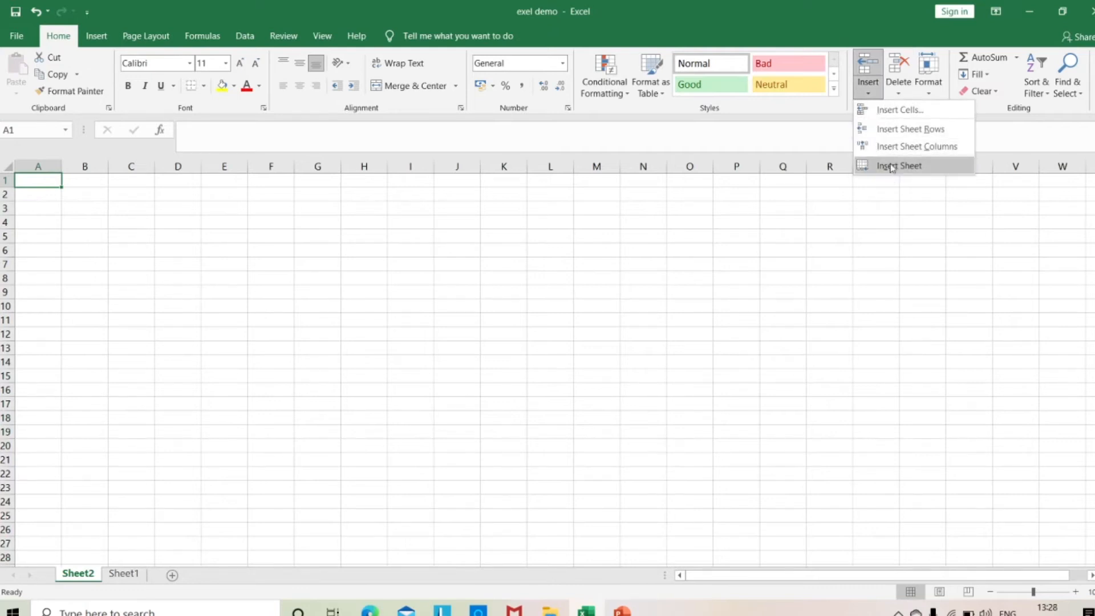
{"action": "left_click", "coordinate": [896, 109]}
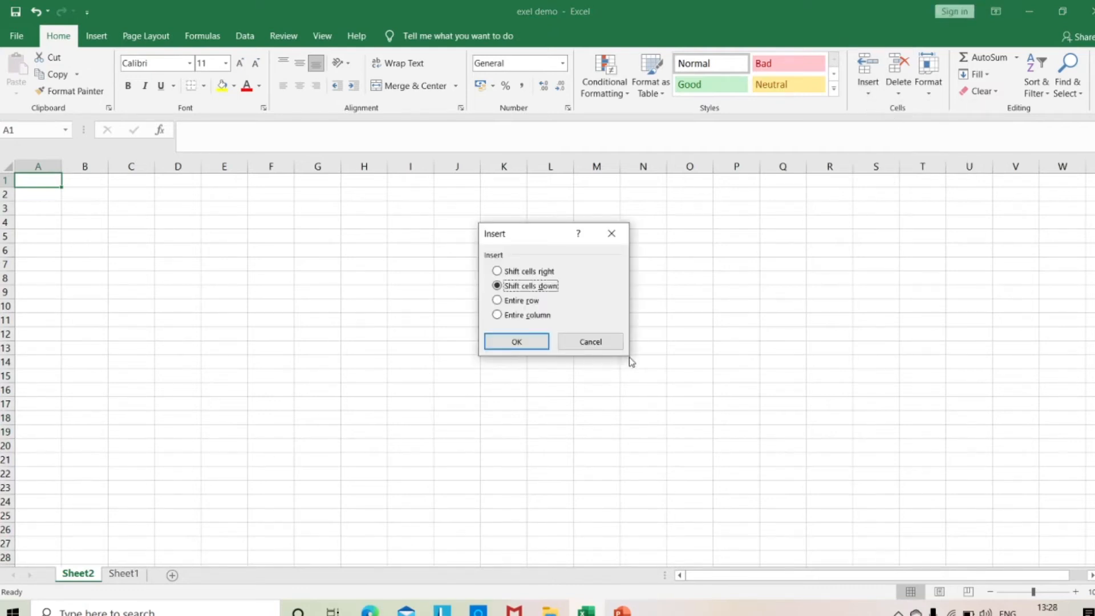
{"action": "left_click", "coordinate": [518, 343]}
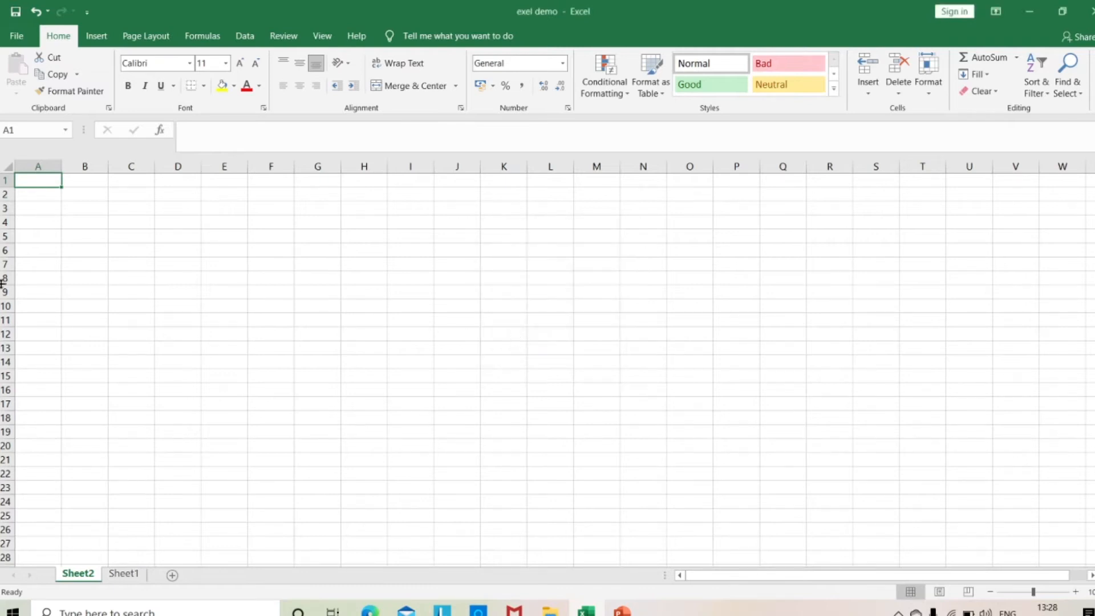
{"action": "left_click", "coordinate": [871, 97]}
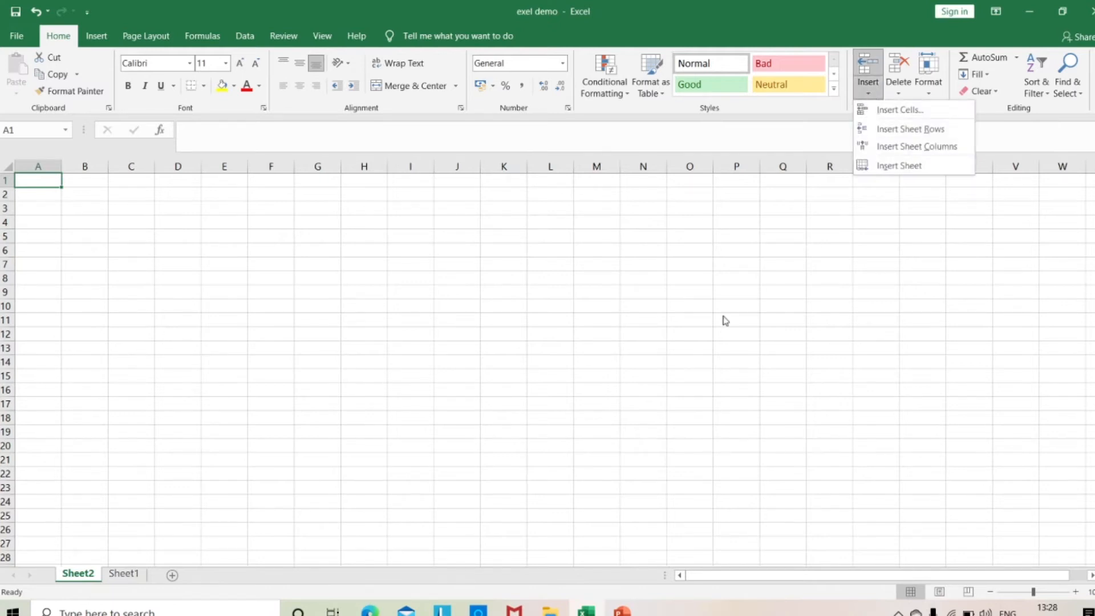
{"action": "key", "text": "Escape"}
Delete sheet row 3 from Sheet2.
{"action": "left_click", "coordinate": [894, 98]}
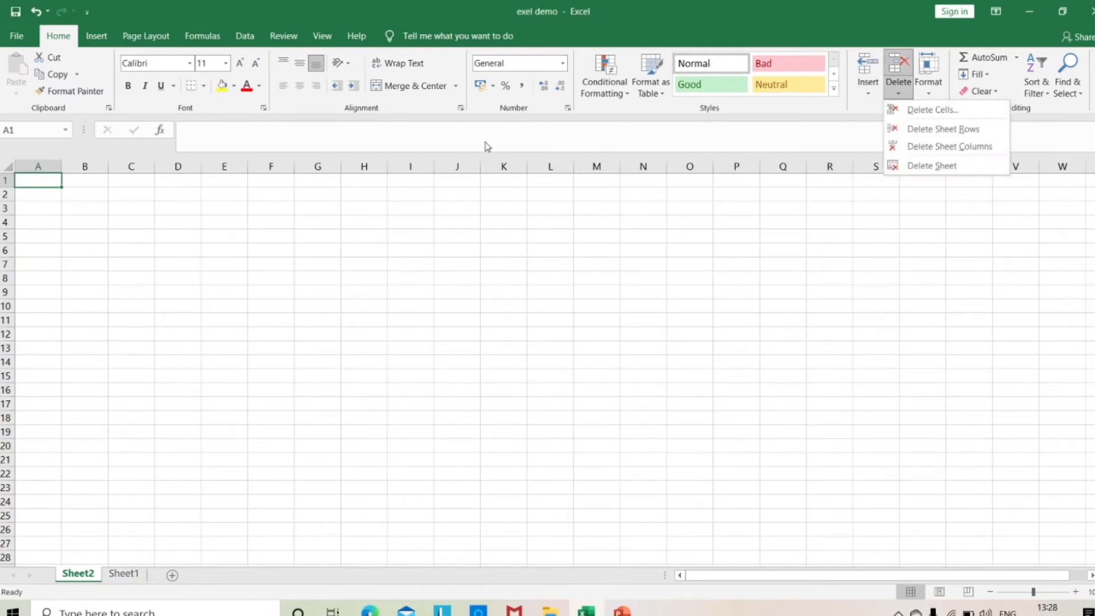
{"action": "left_click", "coordinate": [5, 208]}
{"action": "left_click", "coordinate": [4, 208]}
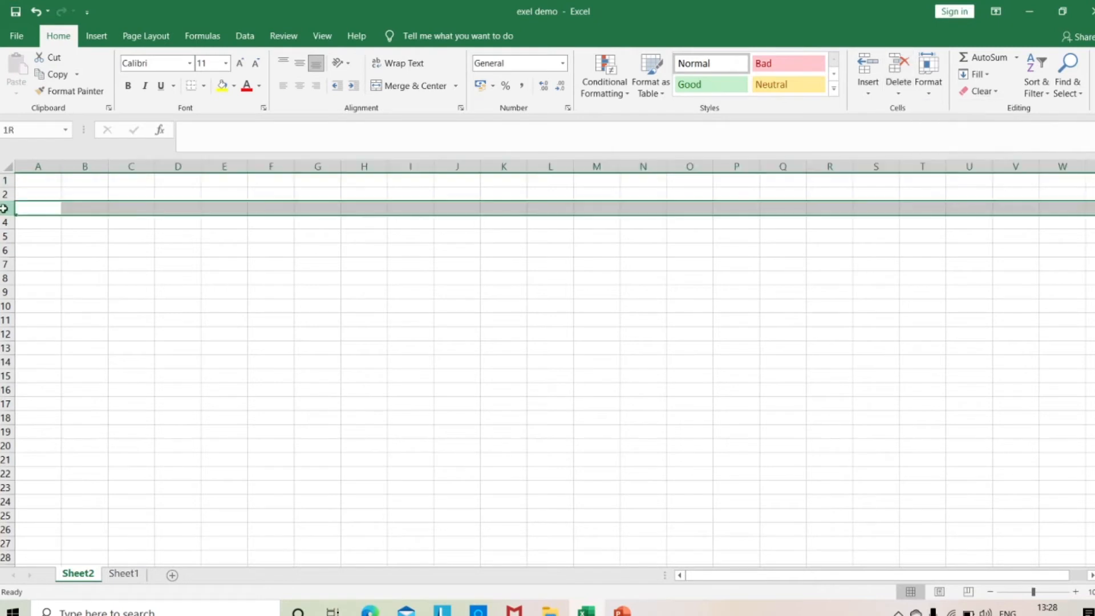
{"action": "left_click", "coordinate": [898, 92]}
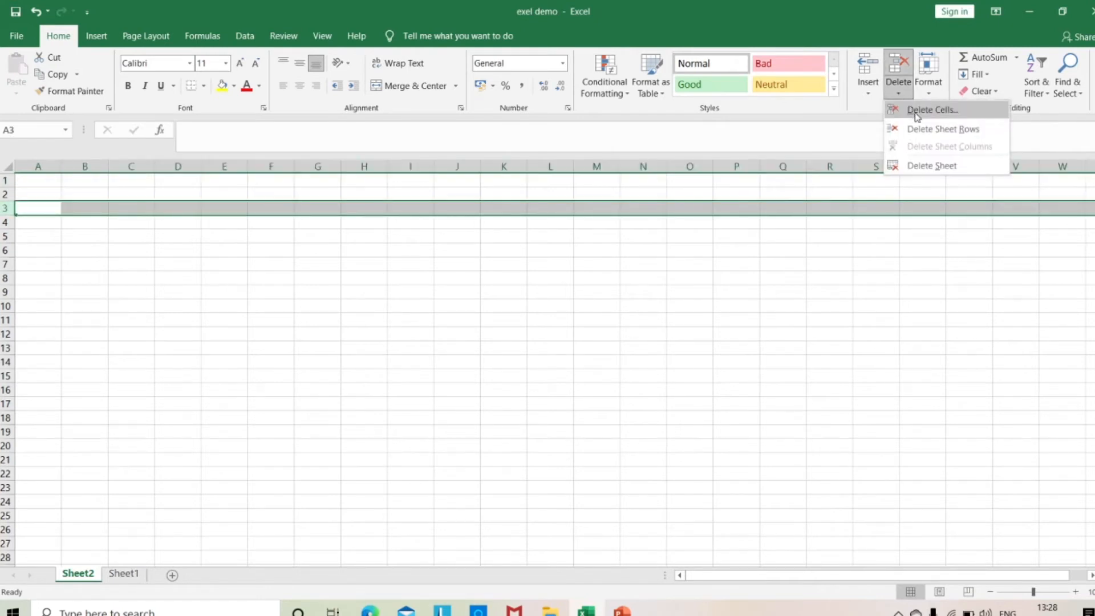
{"action": "left_click", "coordinate": [929, 136]}
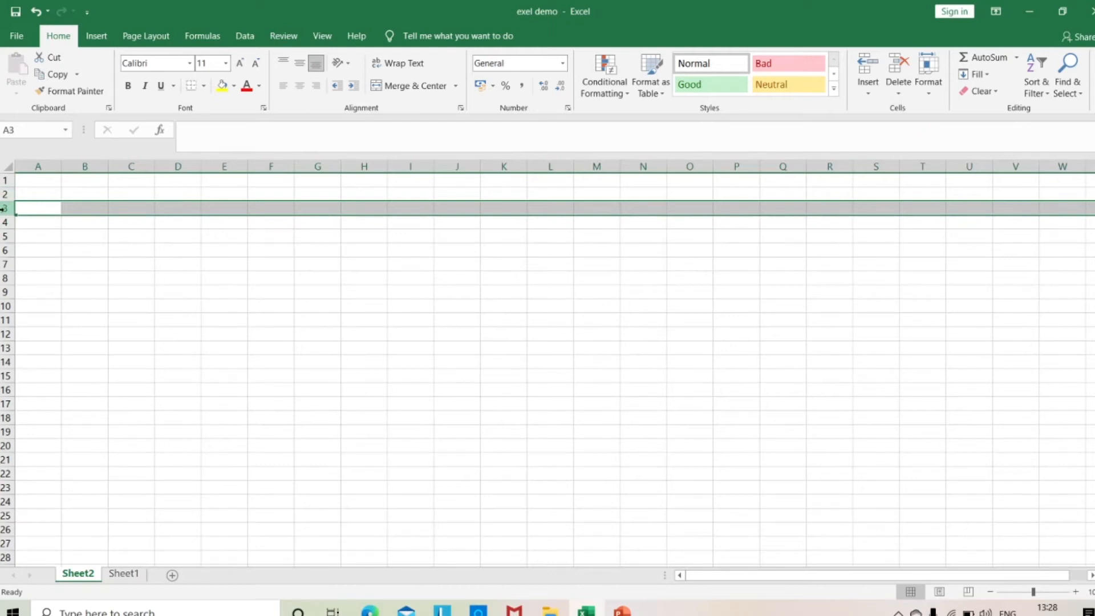
Delete the worksheet Sheet2 permanently from the workbook.
{"action": "left_click", "coordinate": [902, 91]}
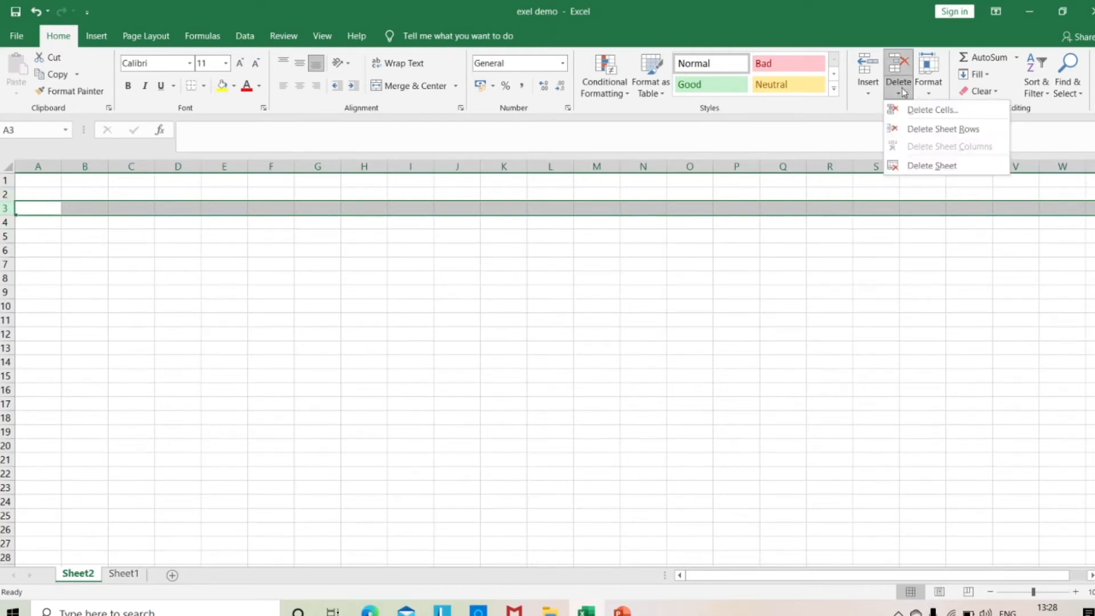
{"action": "left_click", "coordinate": [927, 164]}
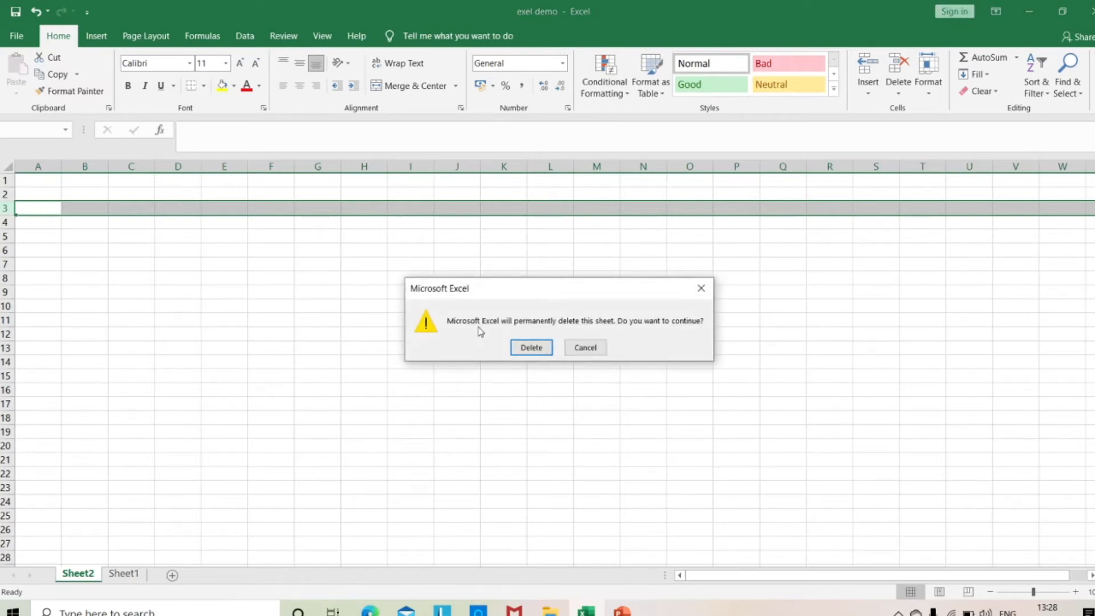
{"action": "left_click", "coordinate": [529, 349]}
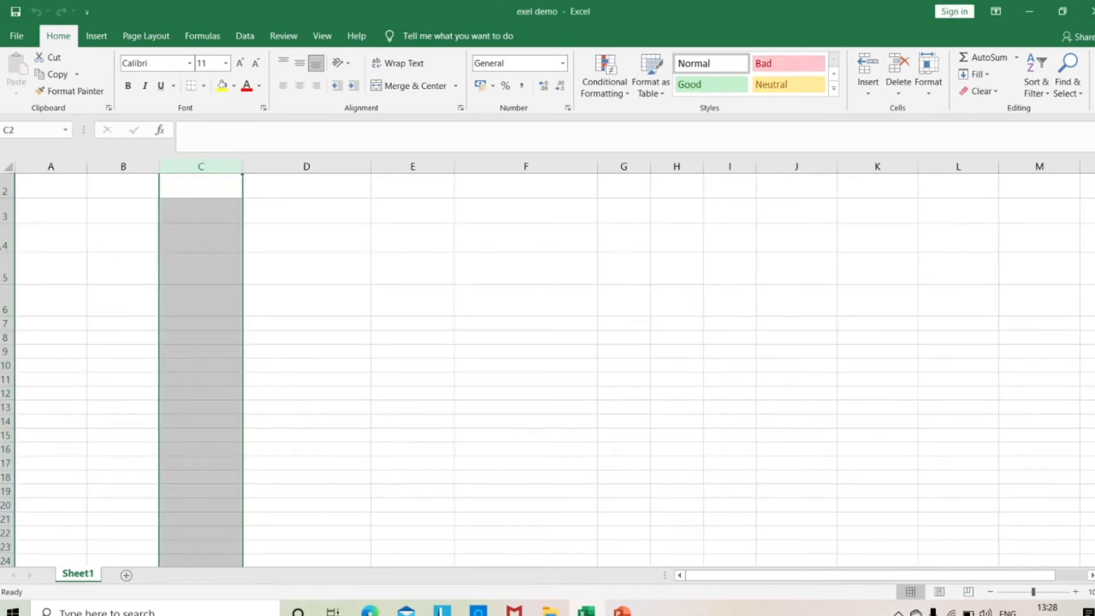
Delete cell C3 on Sheet1, shifting the neighbouring cells left.
{"action": "left_click", "coordinate": [153, 214]}
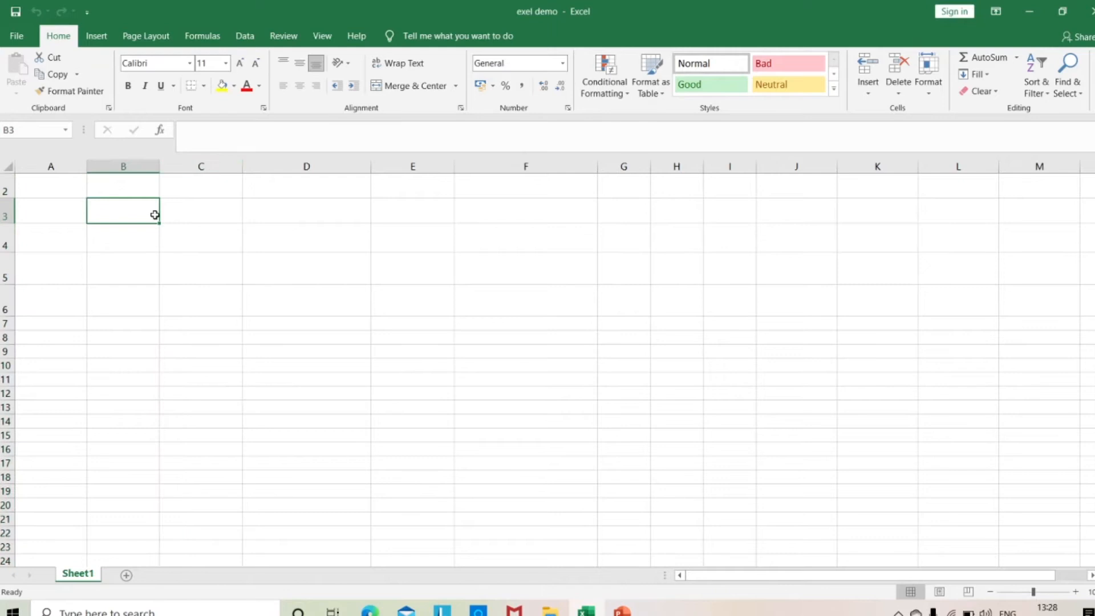
{"action": "left_click", "coordinate": [203, 209]}
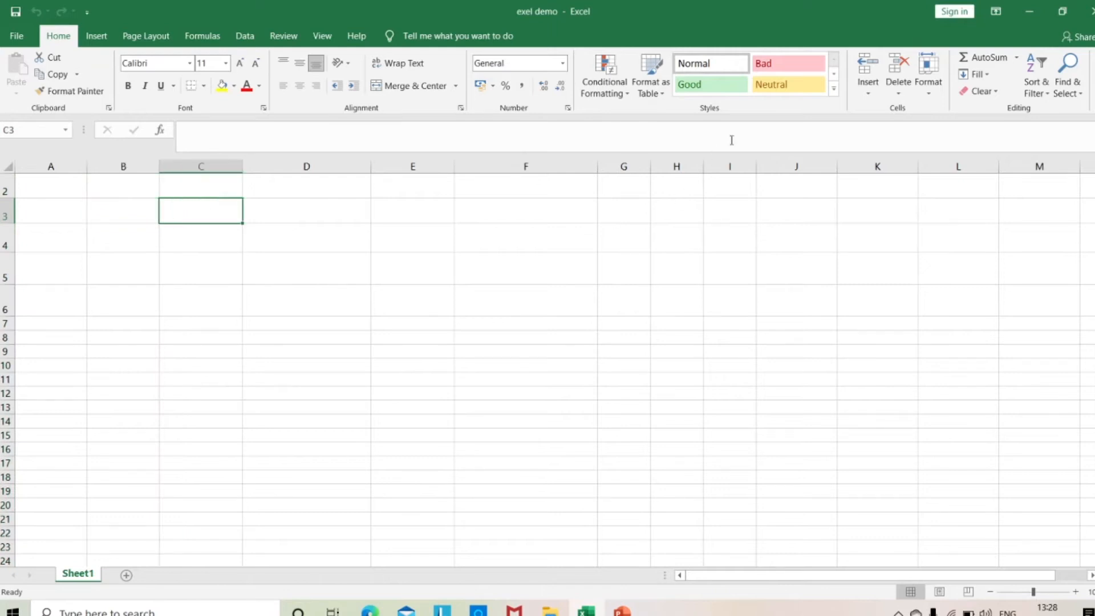
{"action": "left_click", "coordinate": [900, 94]}
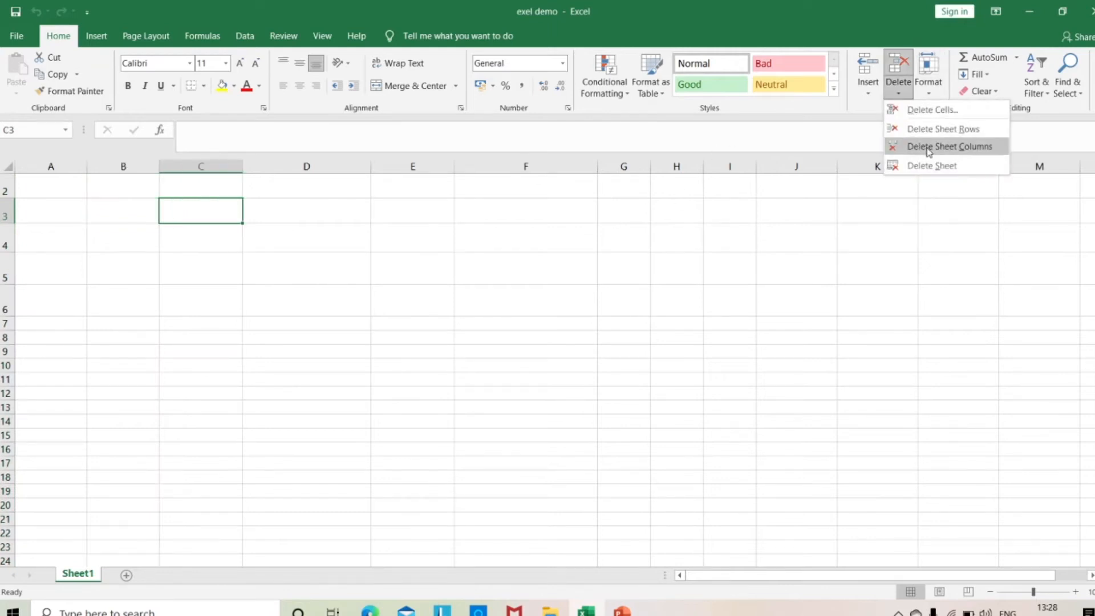
{"action": "left_click", "coordinate": [933, 110]}
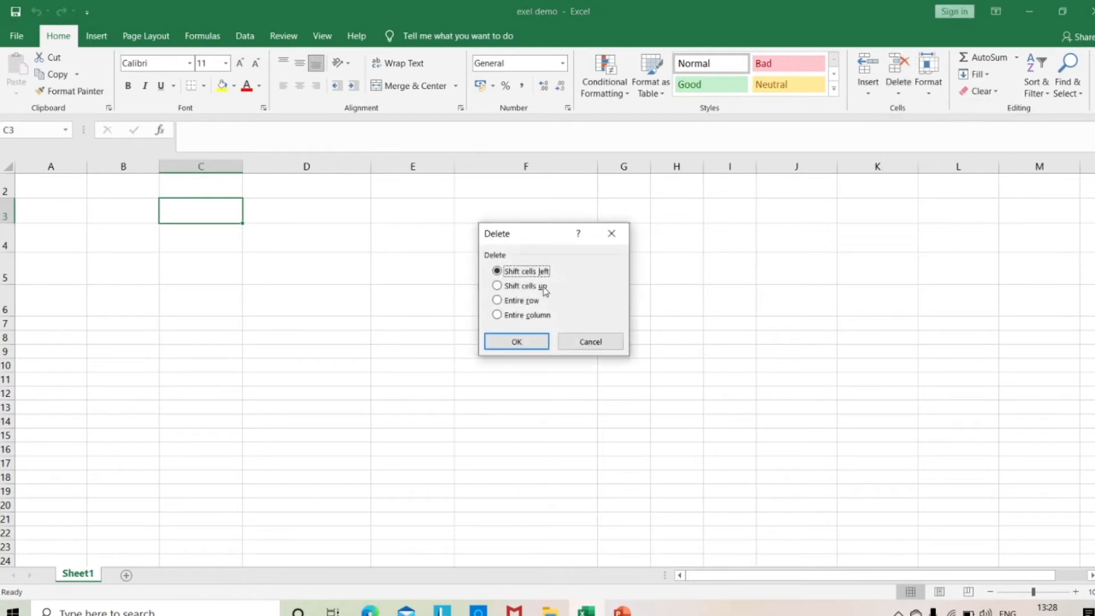
{"action": "left_click", "coordinate": [505, 340]}
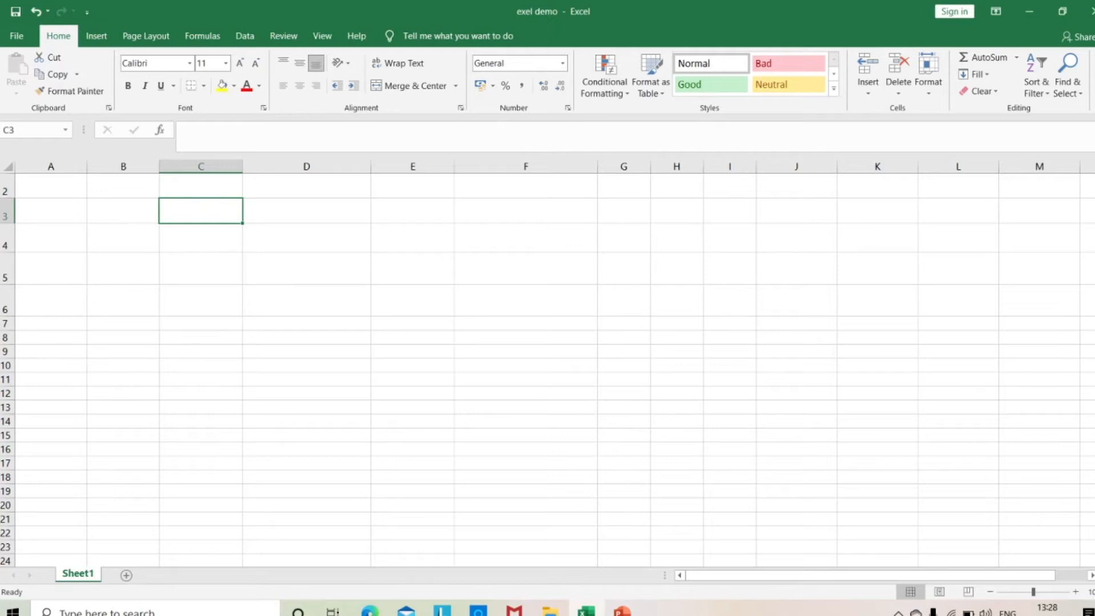
{"action": "left_click", "coordinate": [897, 94]}
{"action": "left_click", "coordinate": [867, 101]}
{"action": "left_click", "coordinate": [867, 102]}
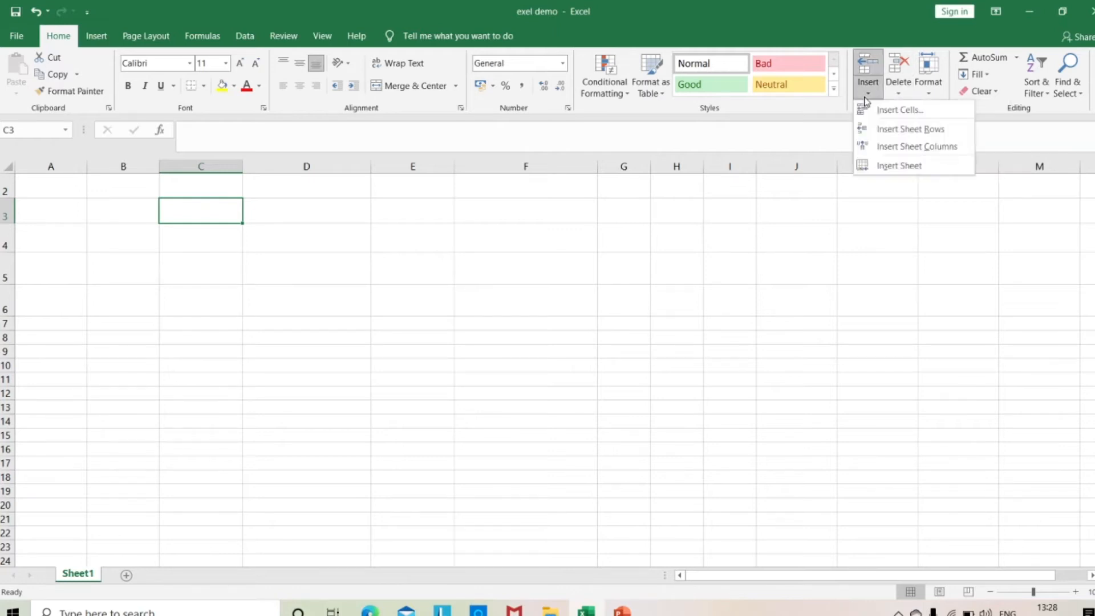
{"action": "left_click", "coordinate": [936, 92]}
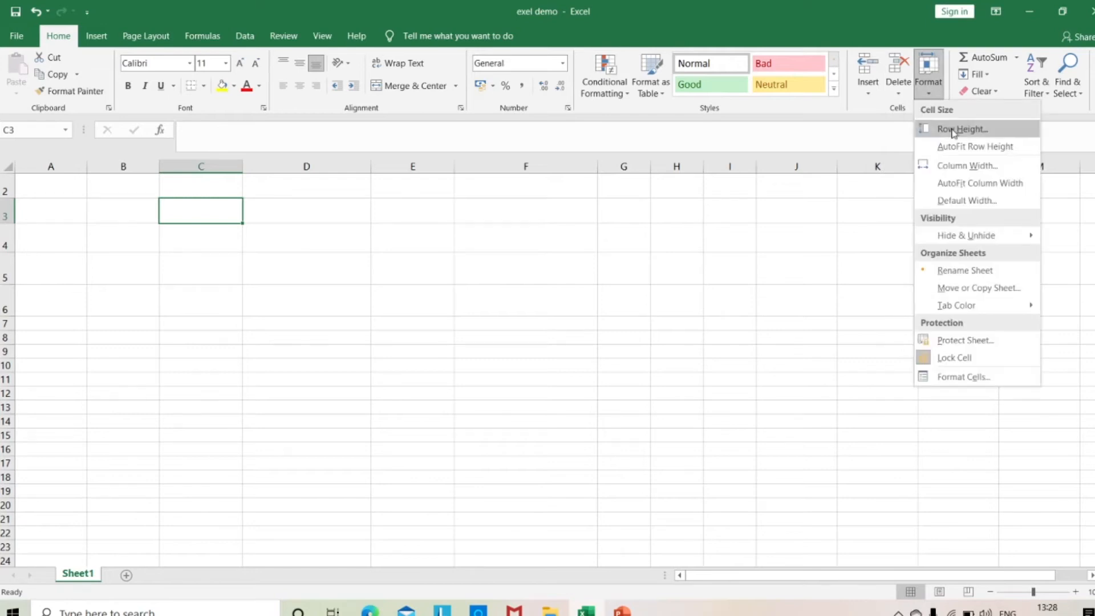
Set the row height of range A2:I20 to 25 and AutoFit the height of those rows.
{"action": "left_click", "coordinate": [44, 188]}
{"action": "left_click_drag", "start_coordinate": [44, 189], "coordinate": [750, 506]}
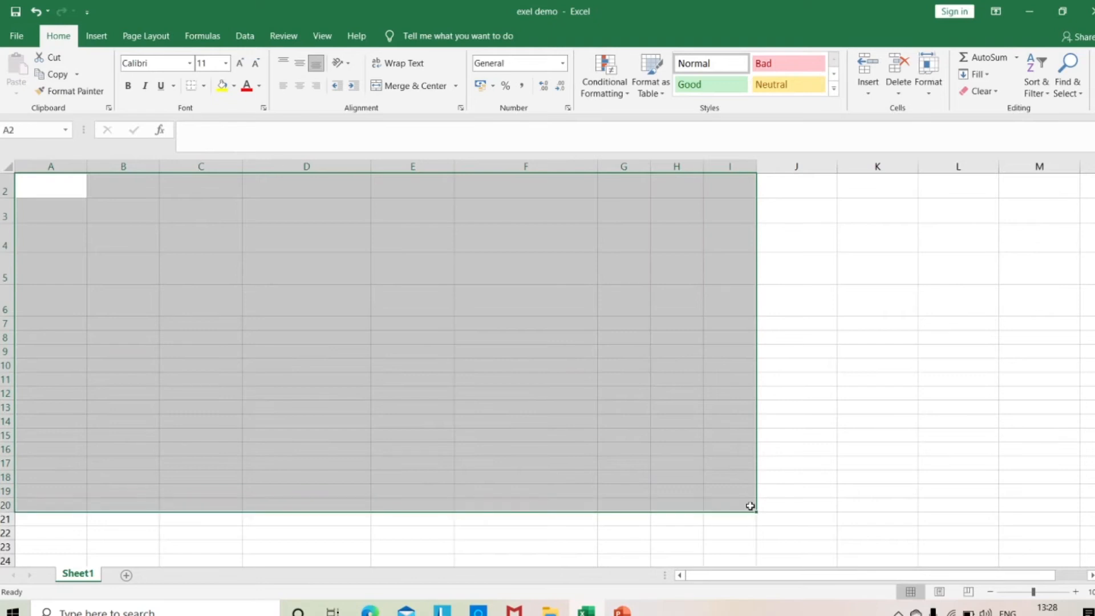
{"action": "left_click", "coordinate": [930, 86]}
{"action": "left_click", "coordinate": [961, 129]}
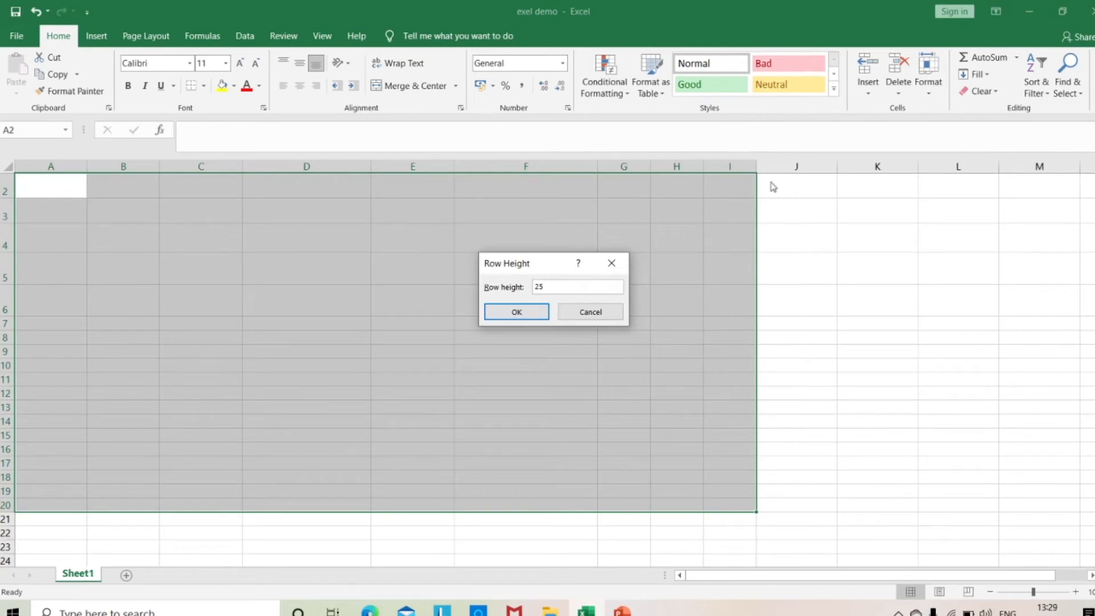
{"action": "left_click", "coordinate": [517, 315]}
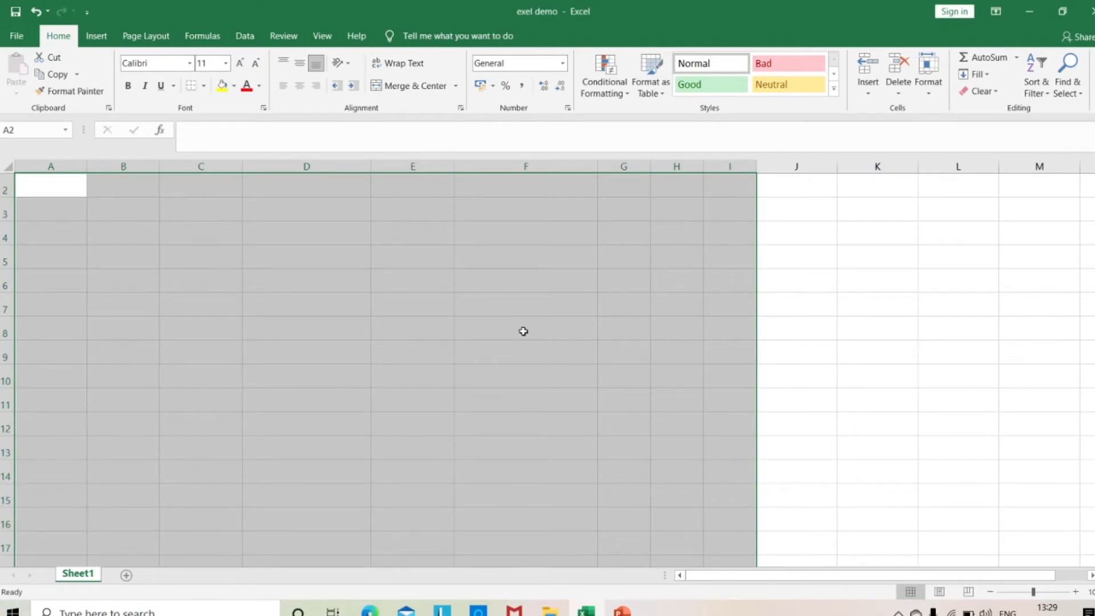
{"action": "left_click", "coordinate": [930, 91]}
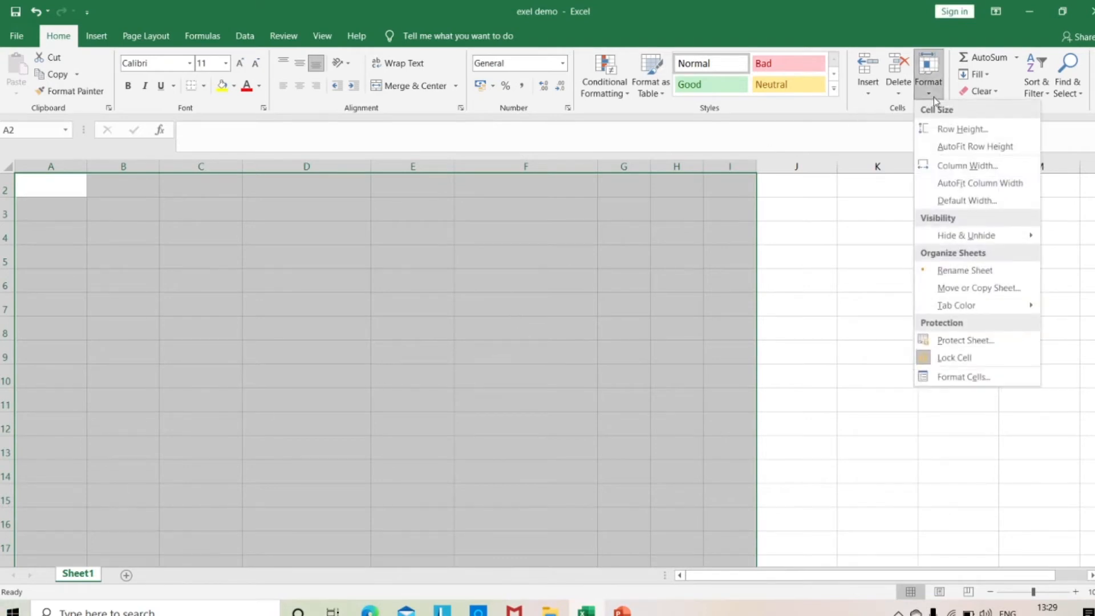
{"action": "left_click", "coordinate": [956, 149]}
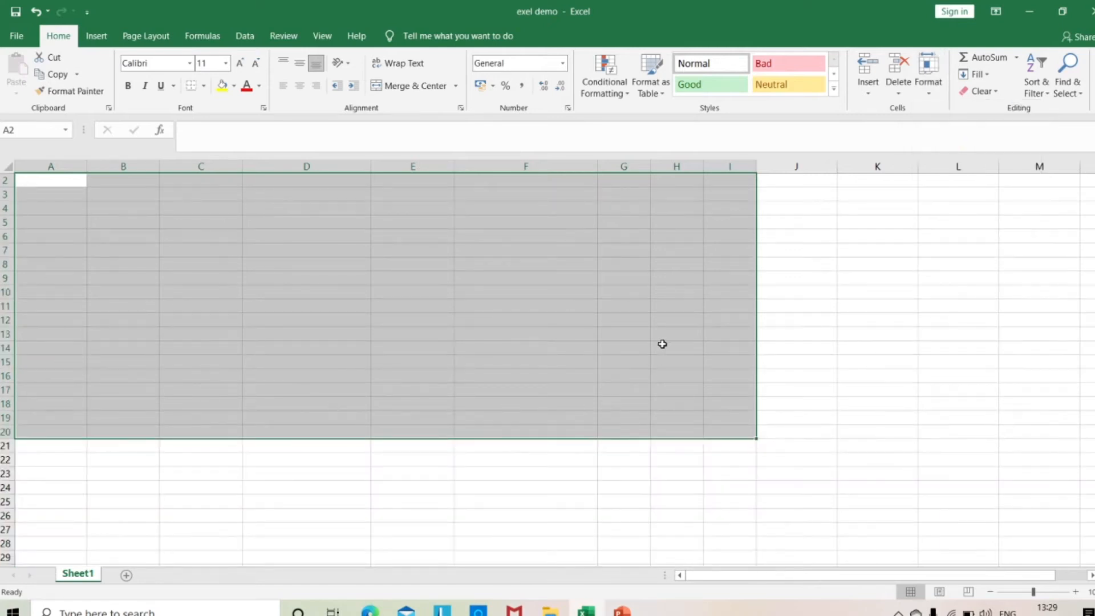
Apply one uniform column width to columns A through I of the selected range.
{"action": "left_click", "coordinate": [928, 77]}
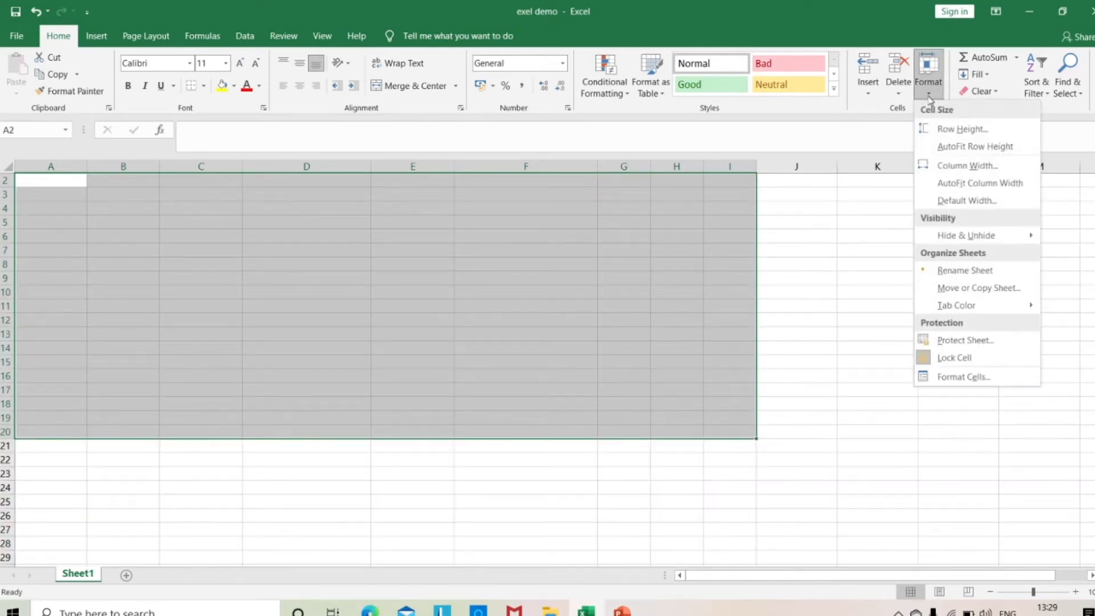
{"action": "left_click", "coordinate": [957, 167]}
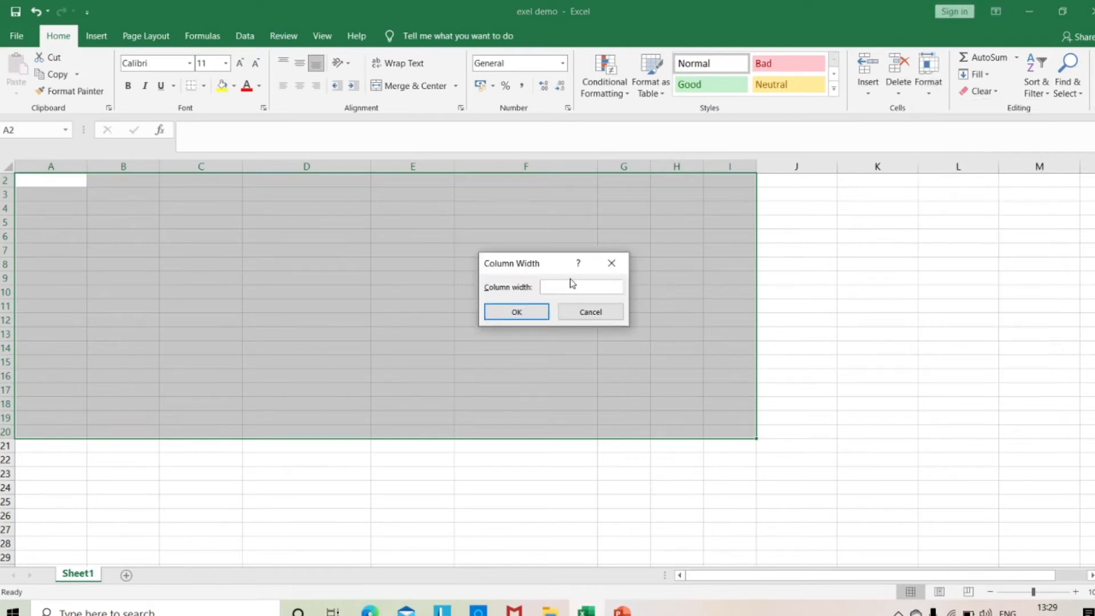
{"action": "left_click", "coordinate": [531, 315]}
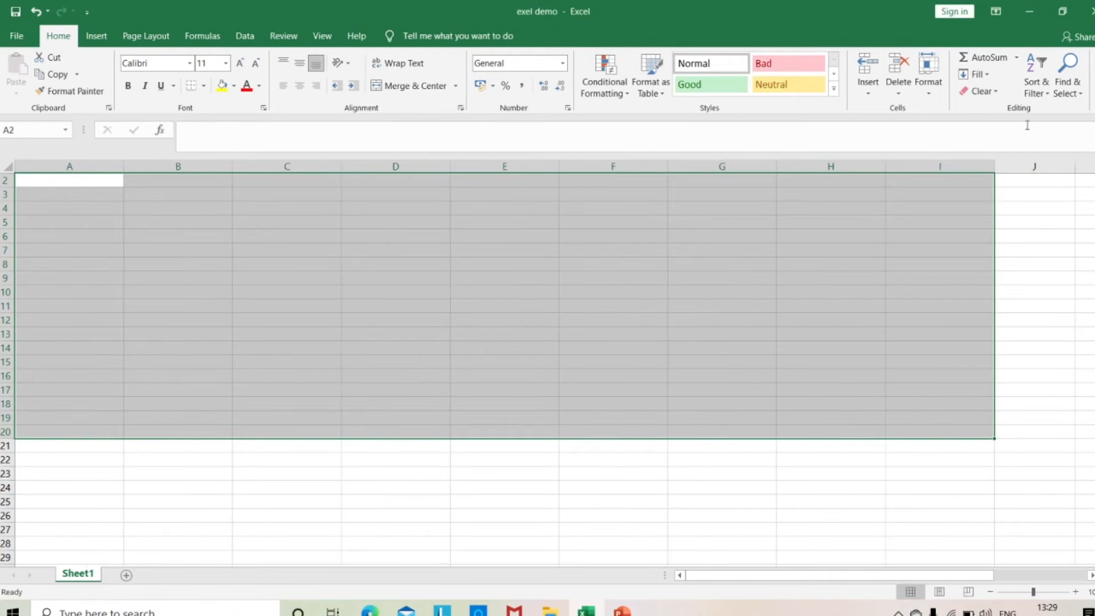
AutoFit the column width of the selected range and accept 8.11 as the sheet's standard column width.
{"action": "left_click", "coordinate": [928, 95]}
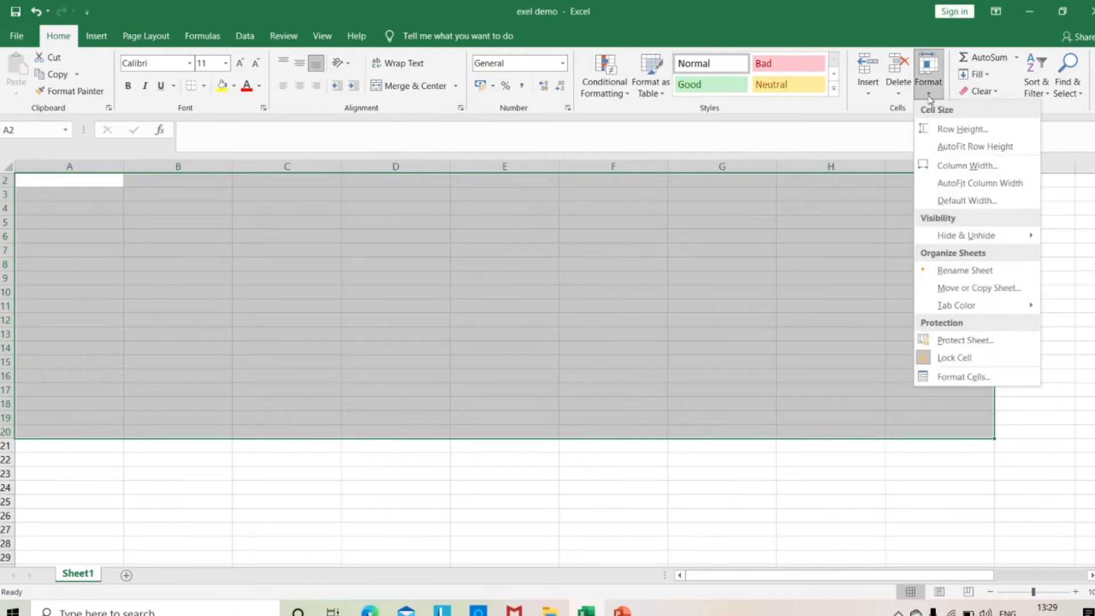
{"action": "left_click", "coordinate": [963, 192]}
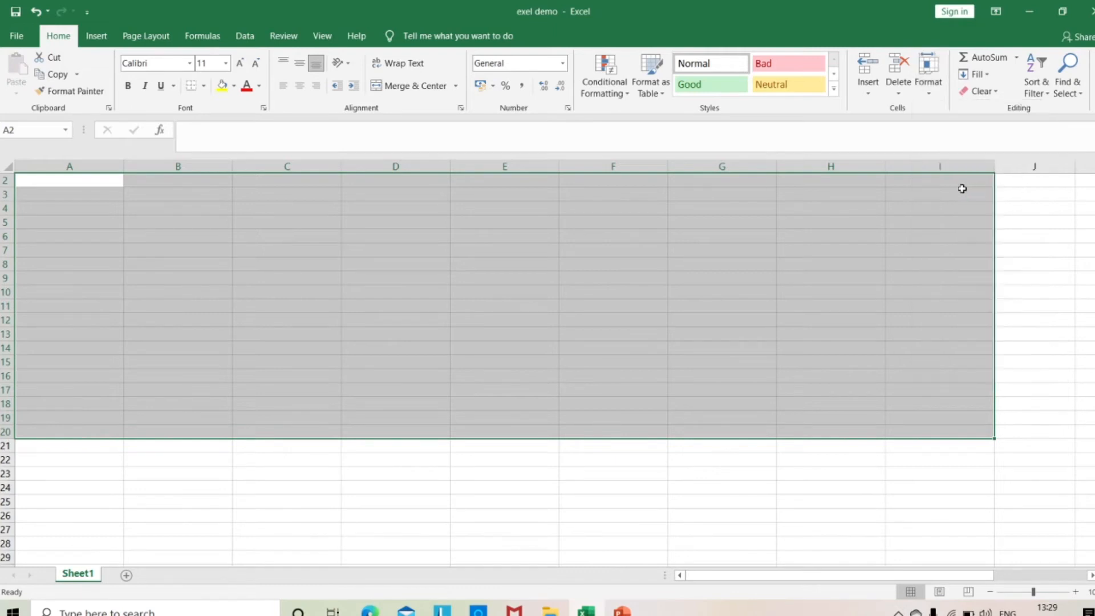
{"action": "left_click", "coordinate": [927, 89]}
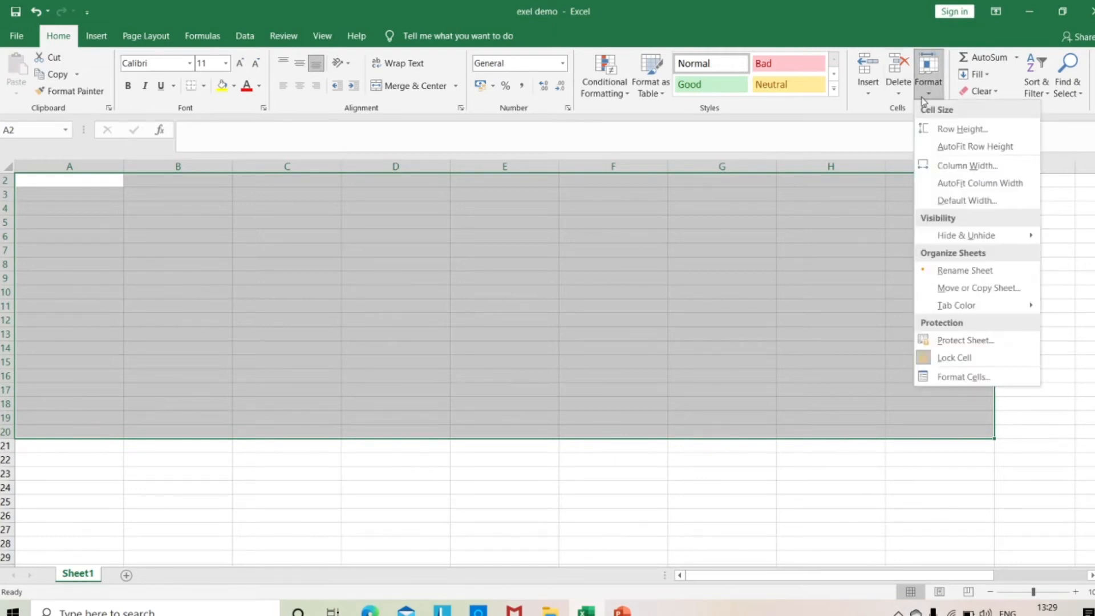
{"action": "left_click", "coordinate": [970, 203]}
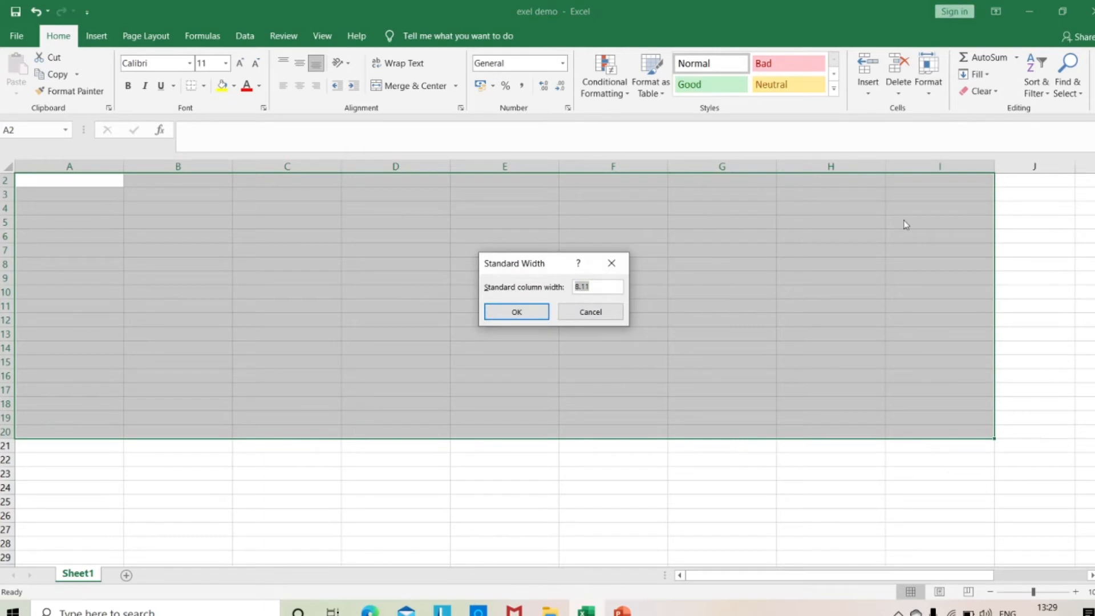
{"action": "left_click", "coordinate": [538, 315]}
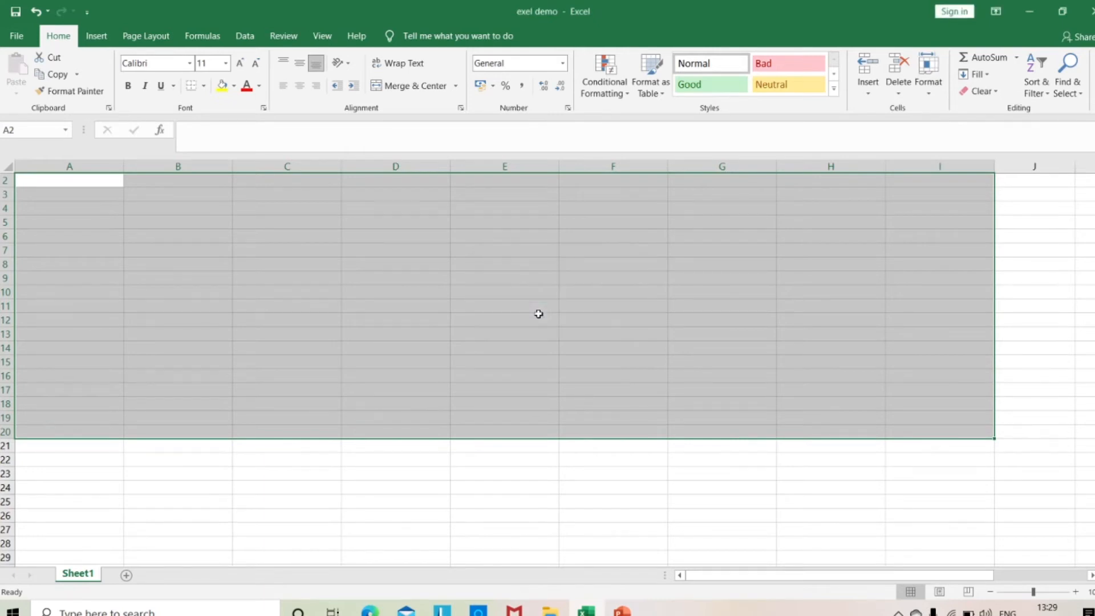
{"action": "left_click", "coordinate": [936, 101]}
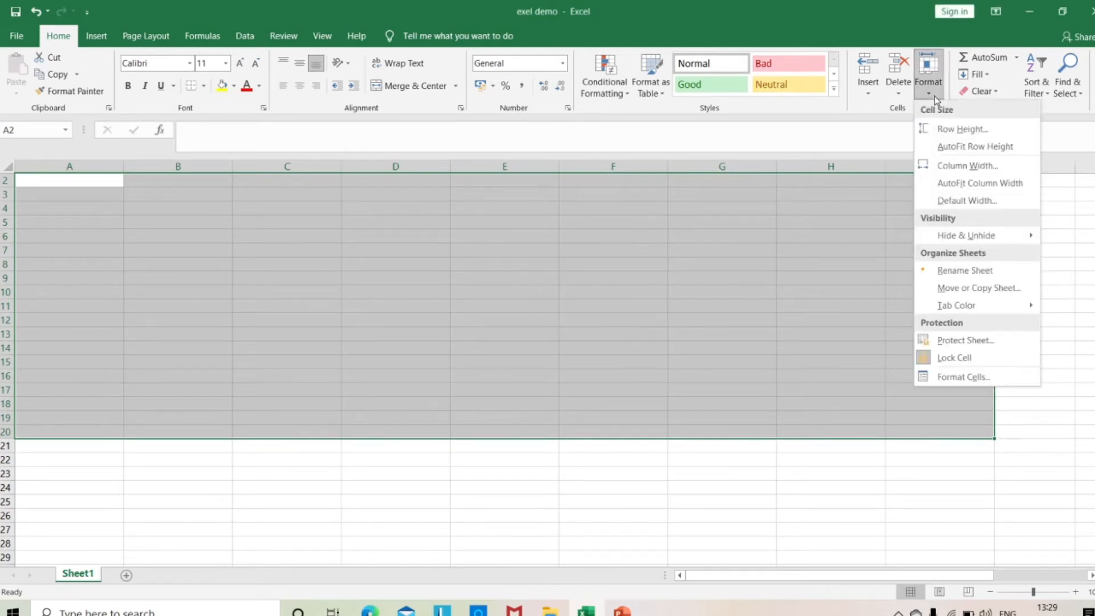
{"action": "mouse_move", "coordinate": [983, 239]}
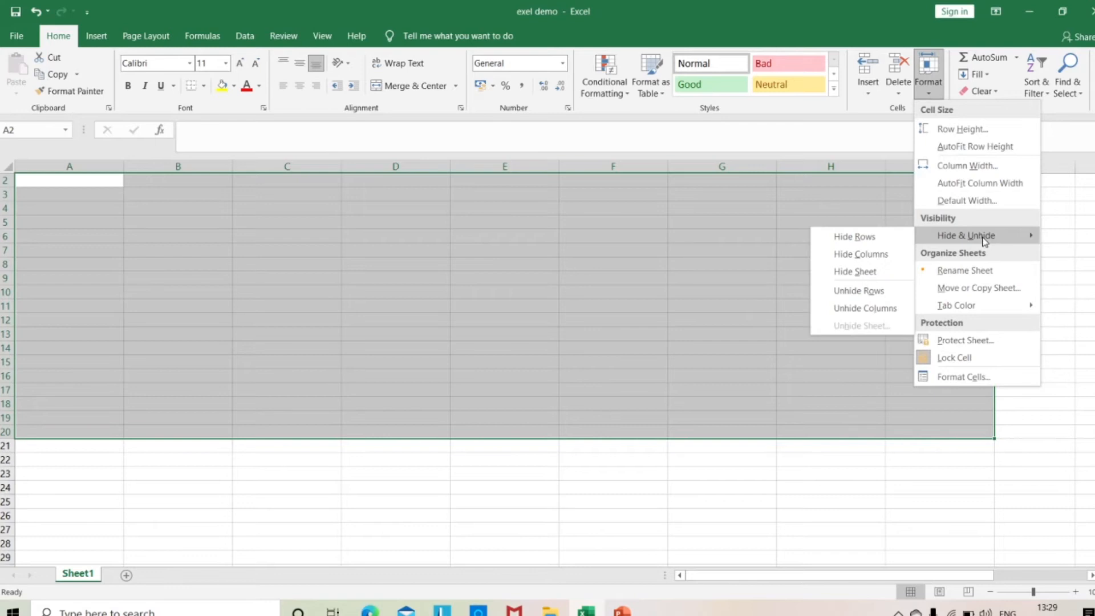
{"action": "left_click", "coordinate": [631, 259]}
{"action": "left_click", "coordinate": [382, 166]}
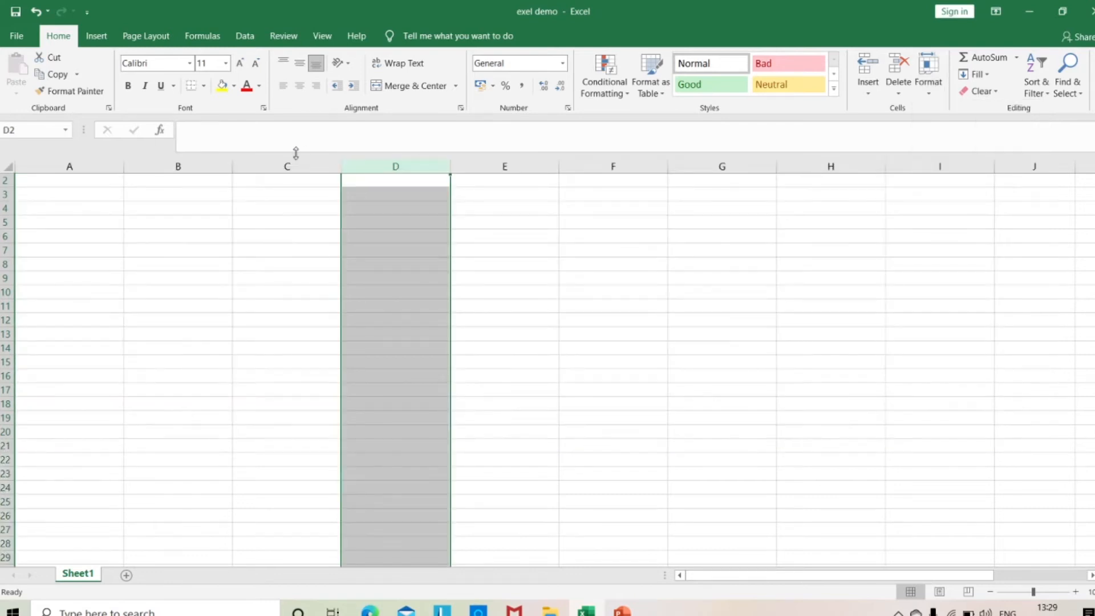
{"action": "left_click_drag", "start_coordinate": [290, 165], "coordinate": [503, 180]}
{"action": "left_click", "coordinate": [443, 234]}
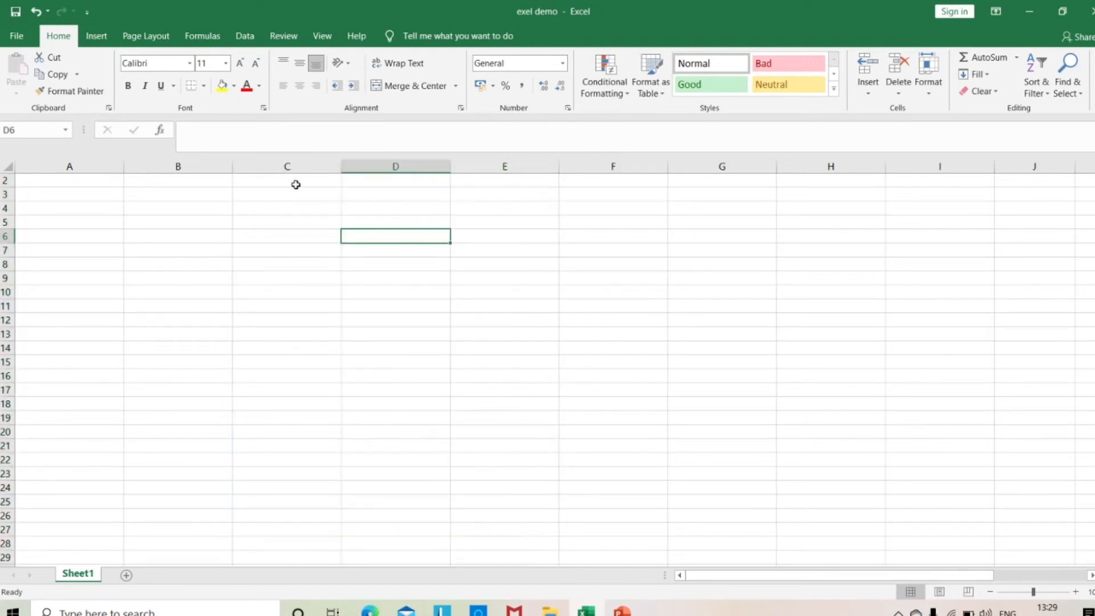
Enter the numbers 20, 25 and 30 in cells C2, D2 and E2.
{"action": "left_click", "coordinate": [296, 183]}
{"action": "type", "text": "20"}
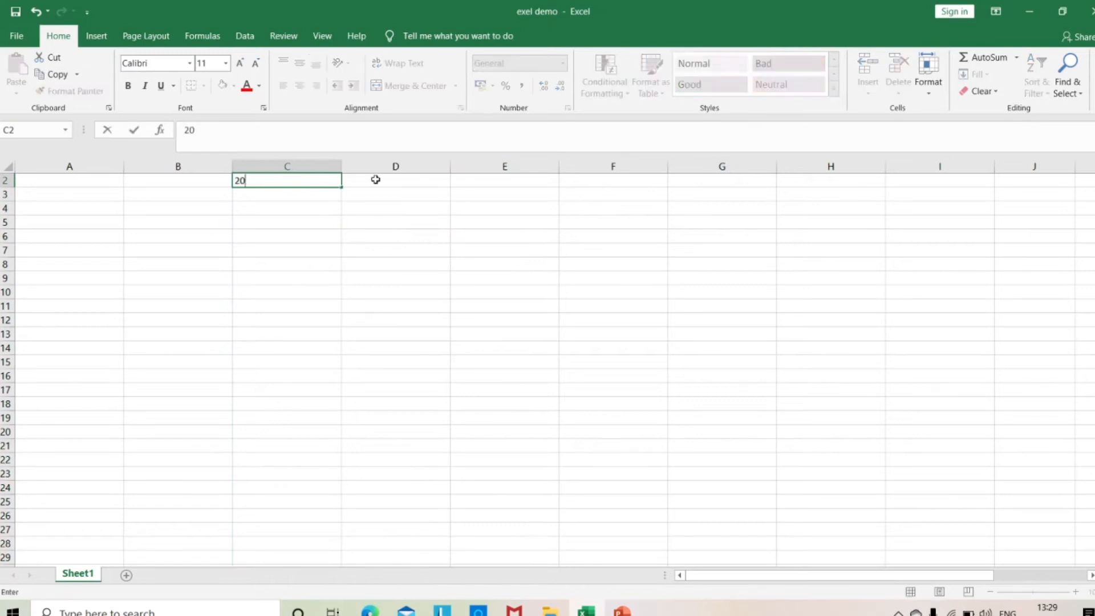
{"action": "left_click", "coordinate": [377, 180]}
{"action": "type", "text": "25"}
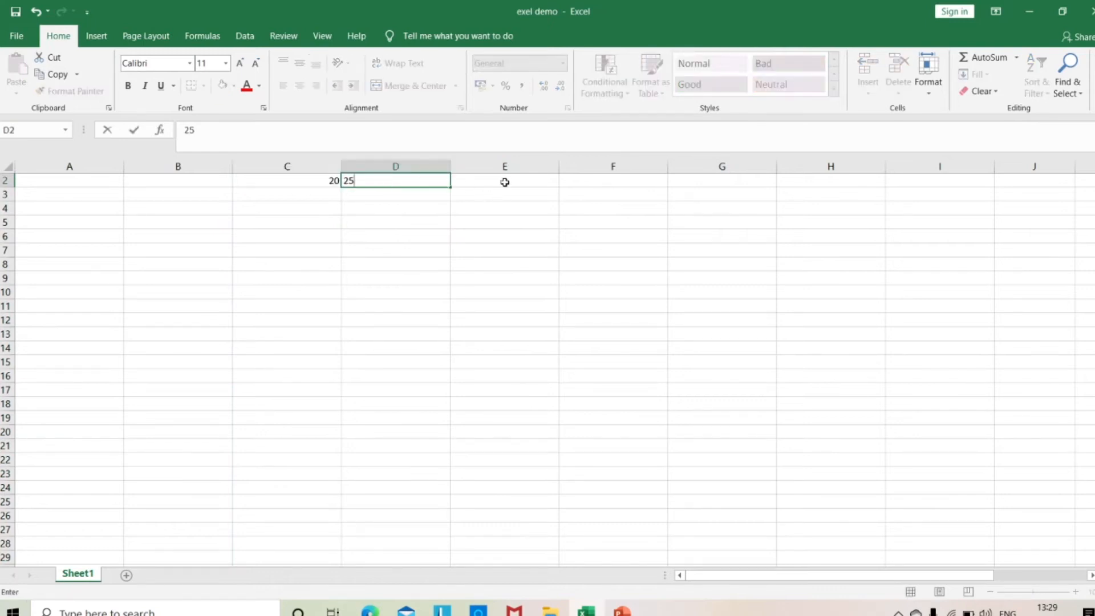
{"action": "left_click", "coordinate": [505, 182]}
{"action": "type", "text": "="}
{"action": "type", "text": "30"}
Enter the numbers 45, 50 and 10 in cells C3, D3 and E3.
{"action": "left_click", "coordinate": [318, 190]}
{"action": "type", "text": "45"}
{"action": "left_click", "coordinate": [414, 190]}
{"action": "type", "text": "50"}
{"action": "left_click", "coordinate": [529, 199]}
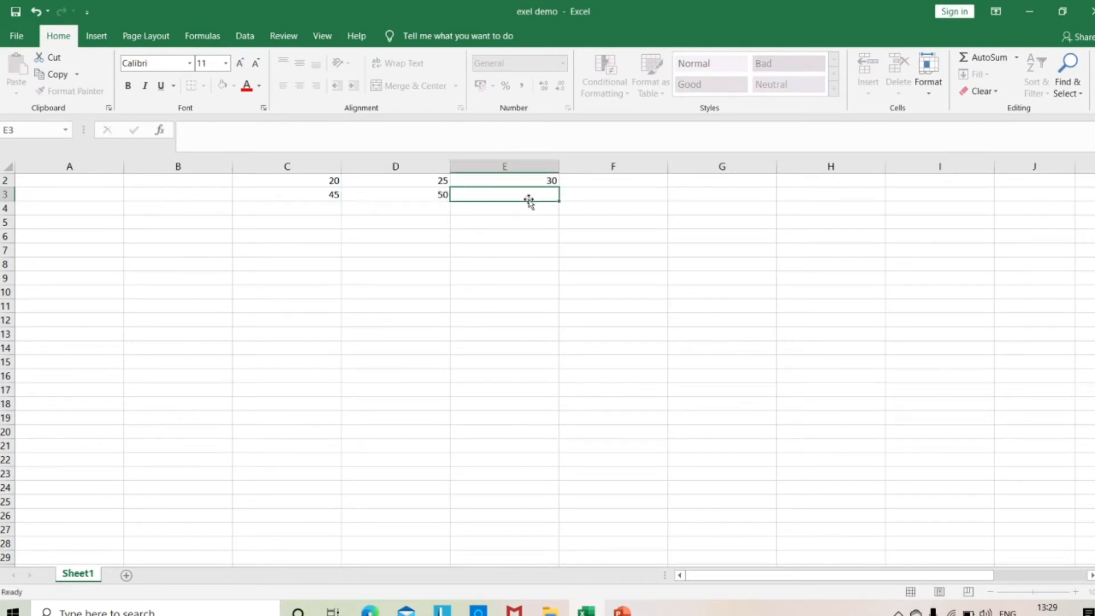
{"action": "type", "text": "10"}
{"action": "left_click", "coordinate": [505, 291]}
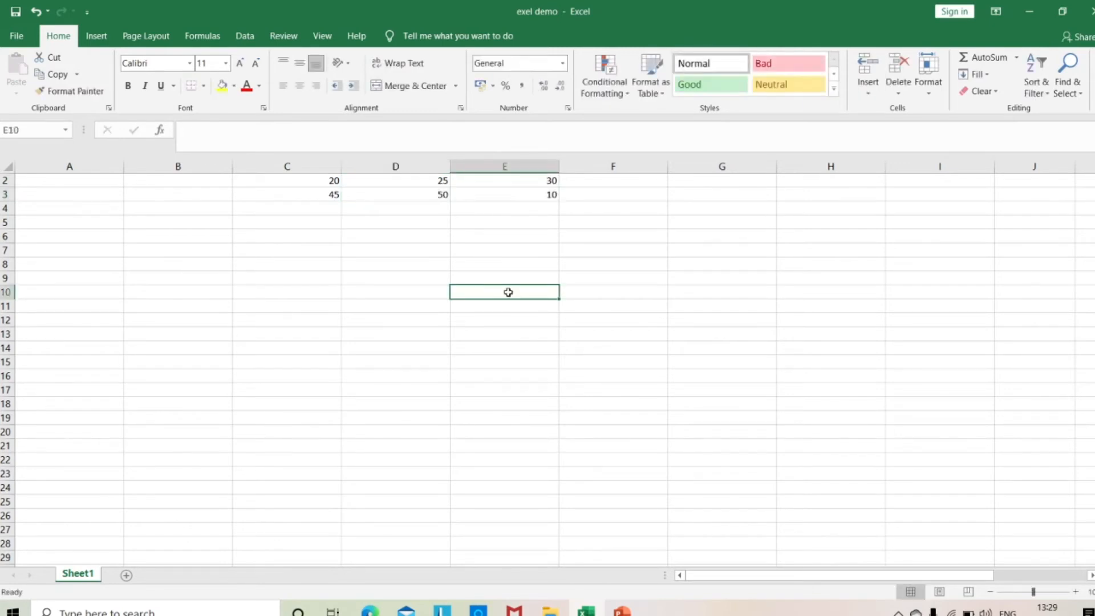
Hide column D of Sheet1.
{"action": "left_click", "coordinate": [397, 162]}
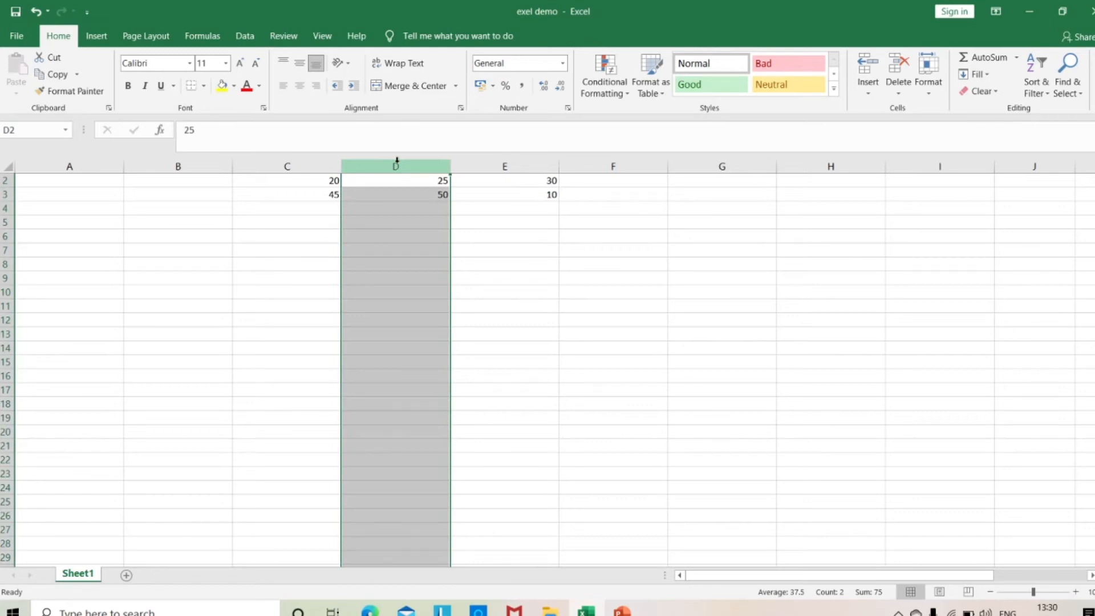
{"action": "right_click", "coordinate": [396, 165]}
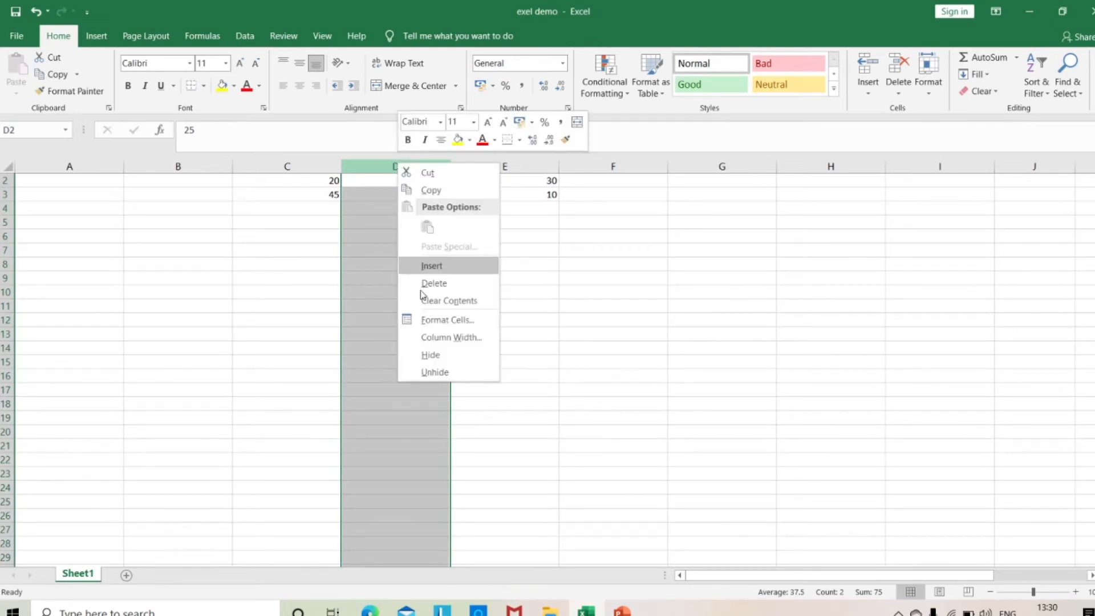
{"action": "left_click", "coordinate": [436, 354]}
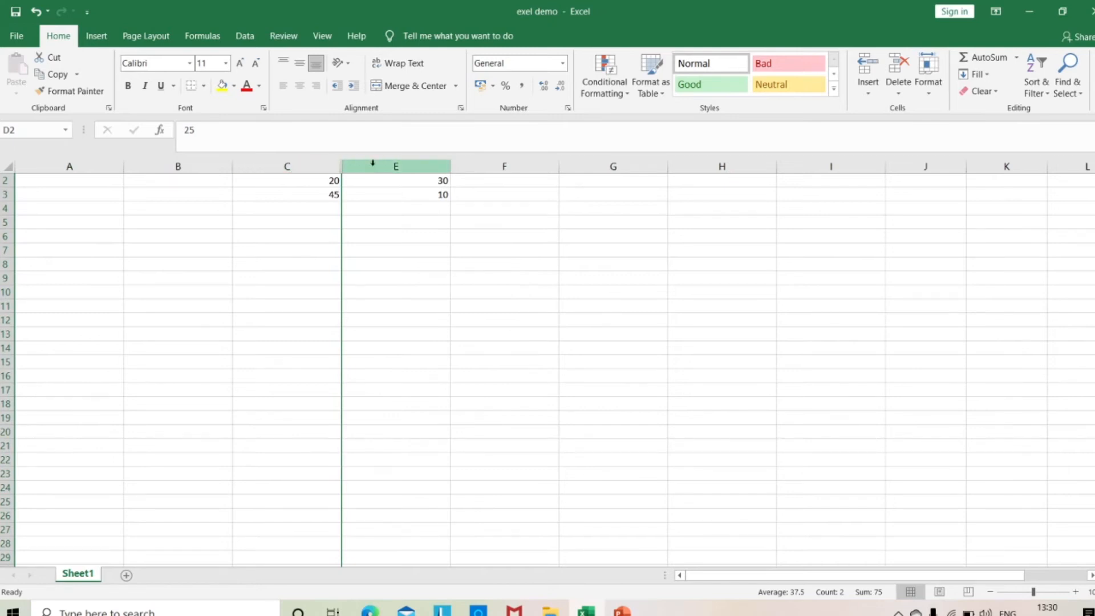
Unhide the hidden column D between columns C and E.
{"action": "left_click_drag", "start_coordinate": [314, 160], "coordinate": [364, 162]}
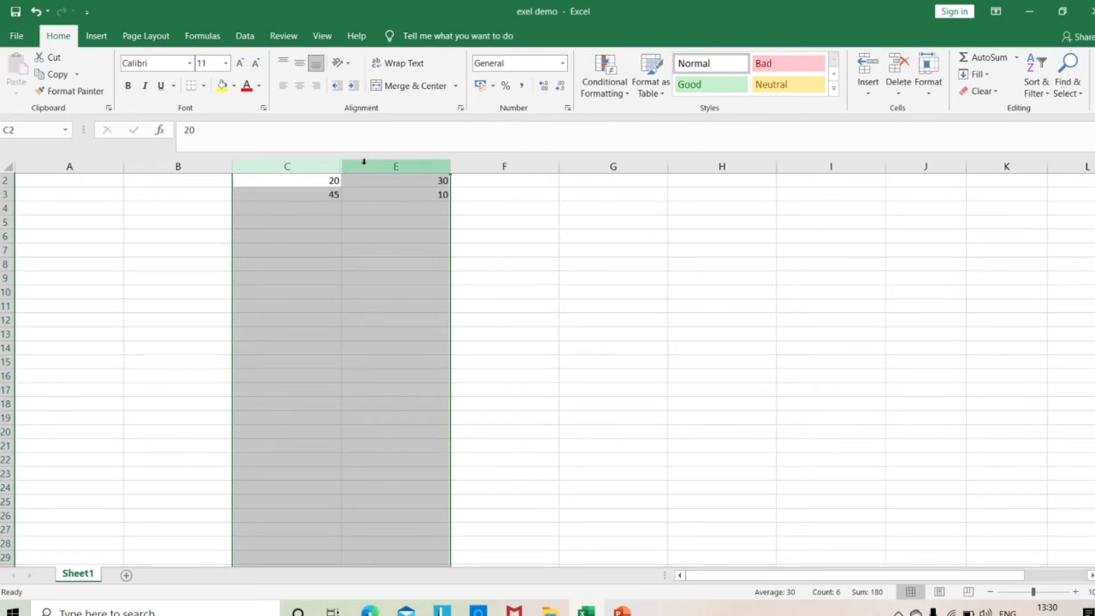
{"action": "right_click", "coordinate": [365, 165]}
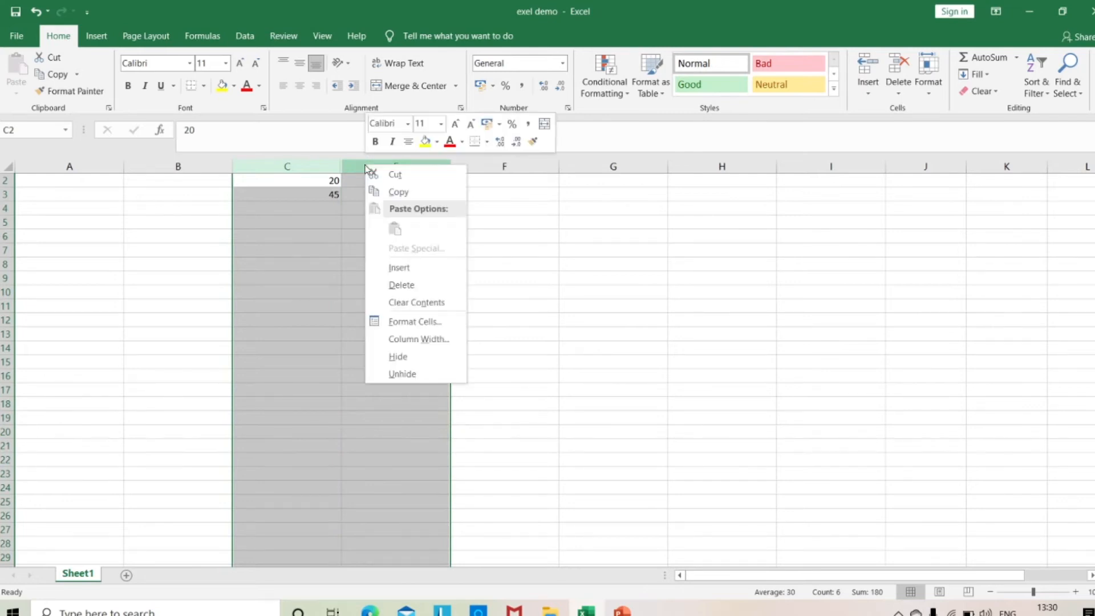
{"action": "left_click", "coordinate": [407, 374]}
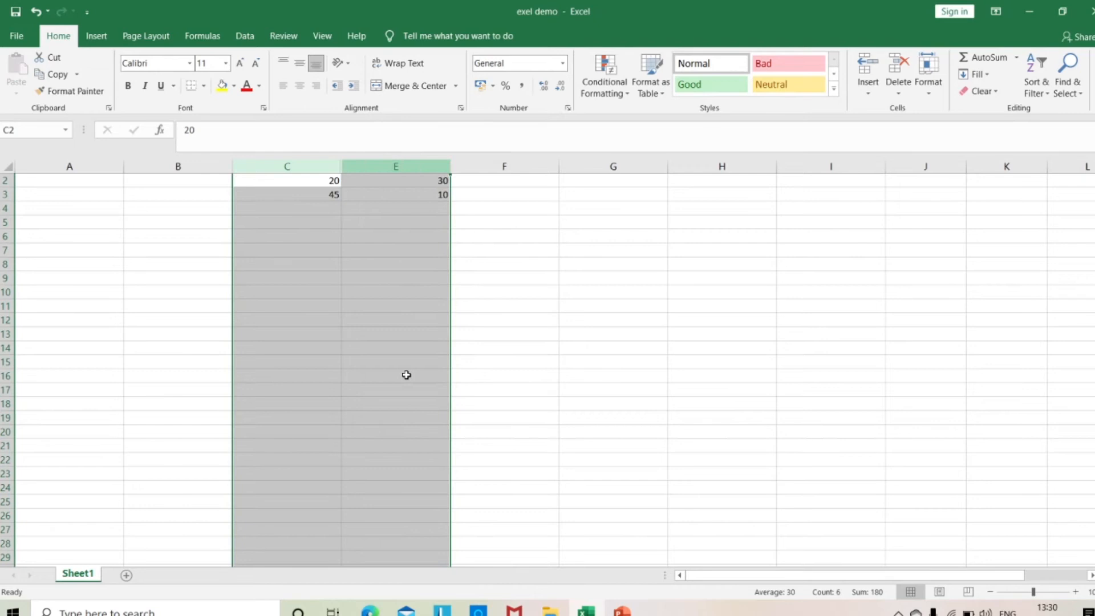
{"action": "left_click", "coordinate": [593, 358]}
Try hiding rows while whole columns D and E are selected, and undo the hiding.
{"action": "left_click_drag", "start_coordinate": [414, 166], "coordinate": [453, 153]}
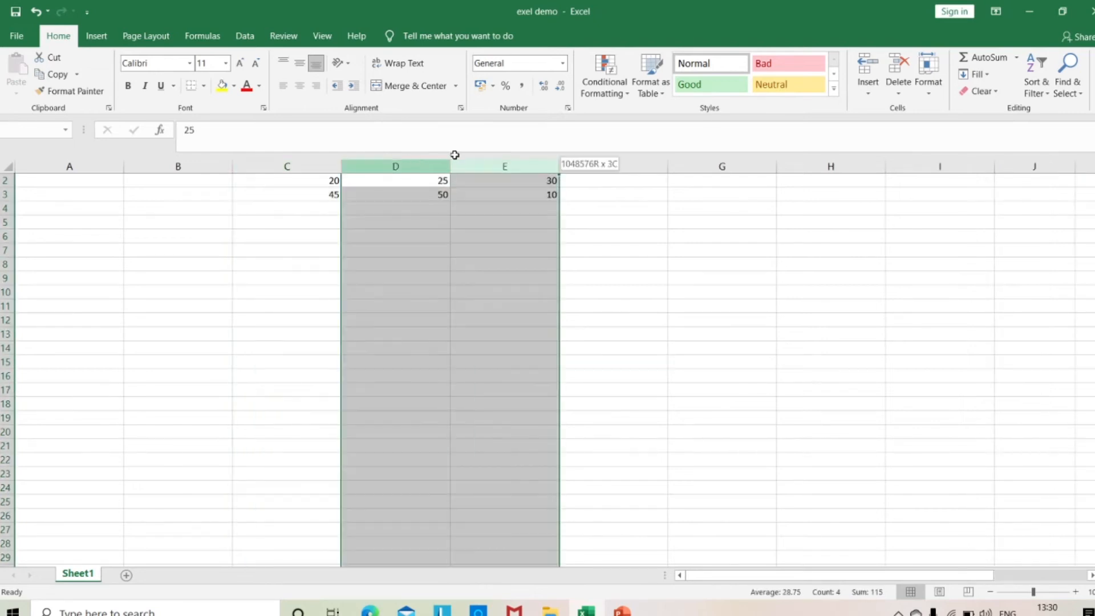
{"action": "left_click", "coordinate": [935, 94]}
{"action": "mouse_move", "coordinate": [957, 237]}
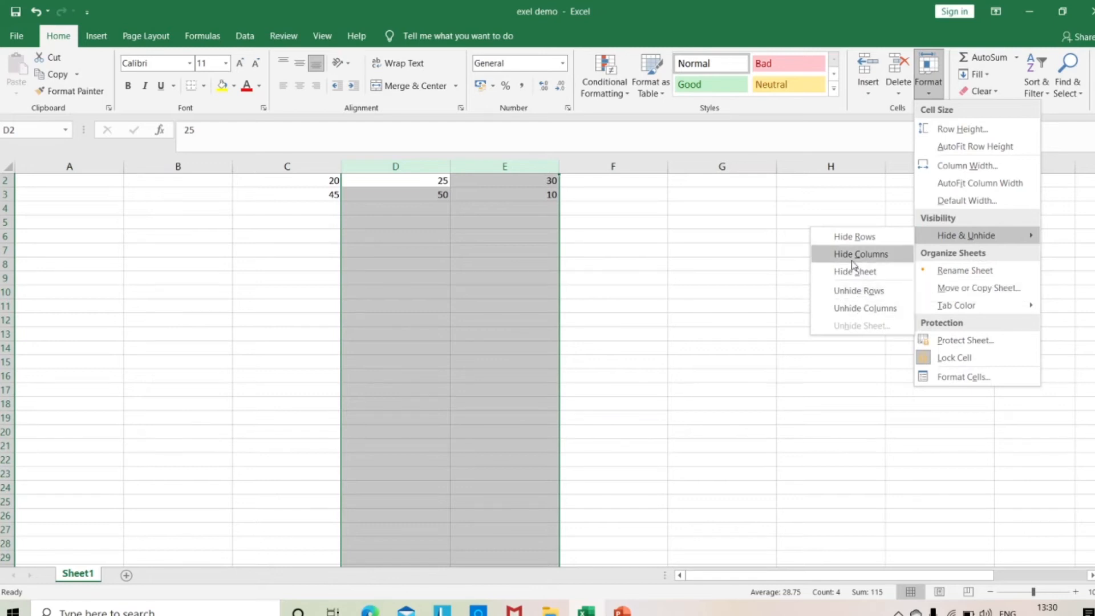
{"action": "left_click", "coordinate": [854, 237]}
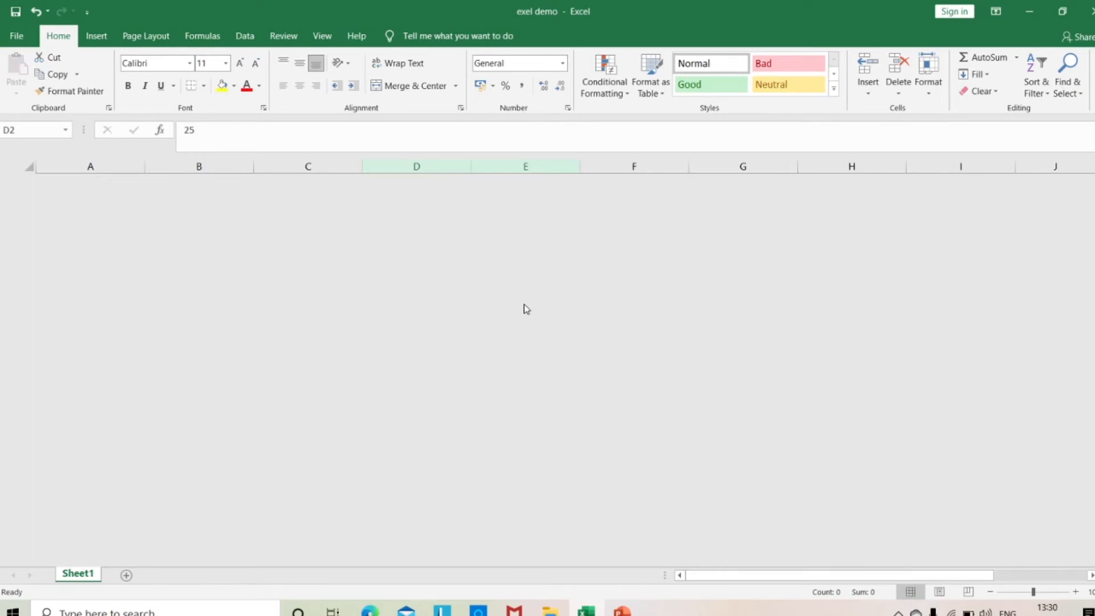
{"action": "key", "text": "ctrl+z"}
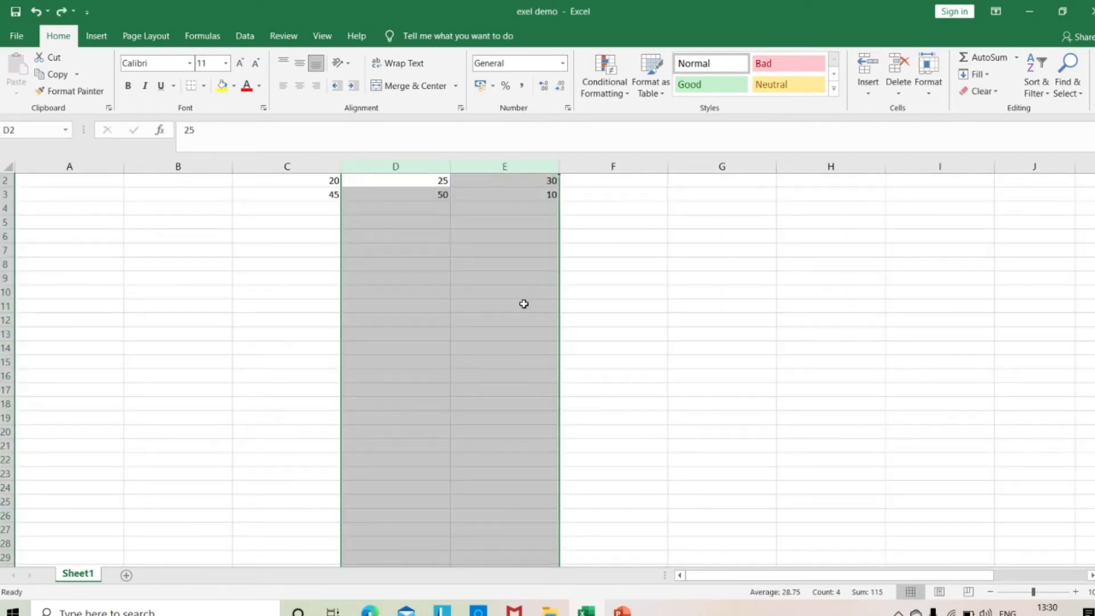
{"action": "left_click", "coordinate": [687, 293]}
{"action": "left_click", "coordinate": [413, 165]}
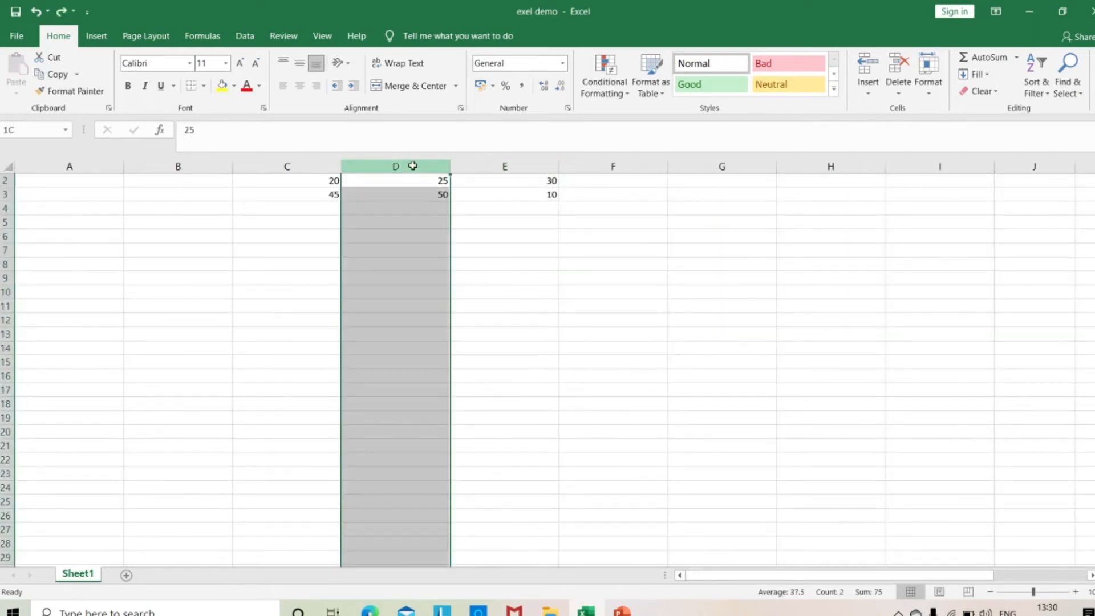
{"action": "left_click_drag", "start_coordinate": [412, 166], "coordinate": [498, 169]}
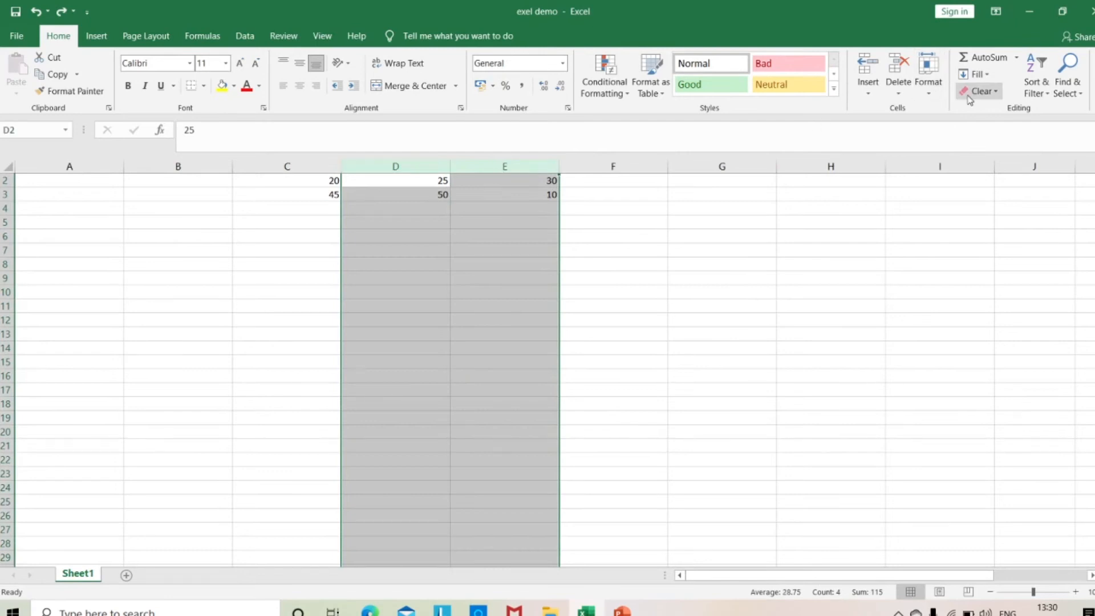
{"action": "left_click", "coordinate": [932, 92]}
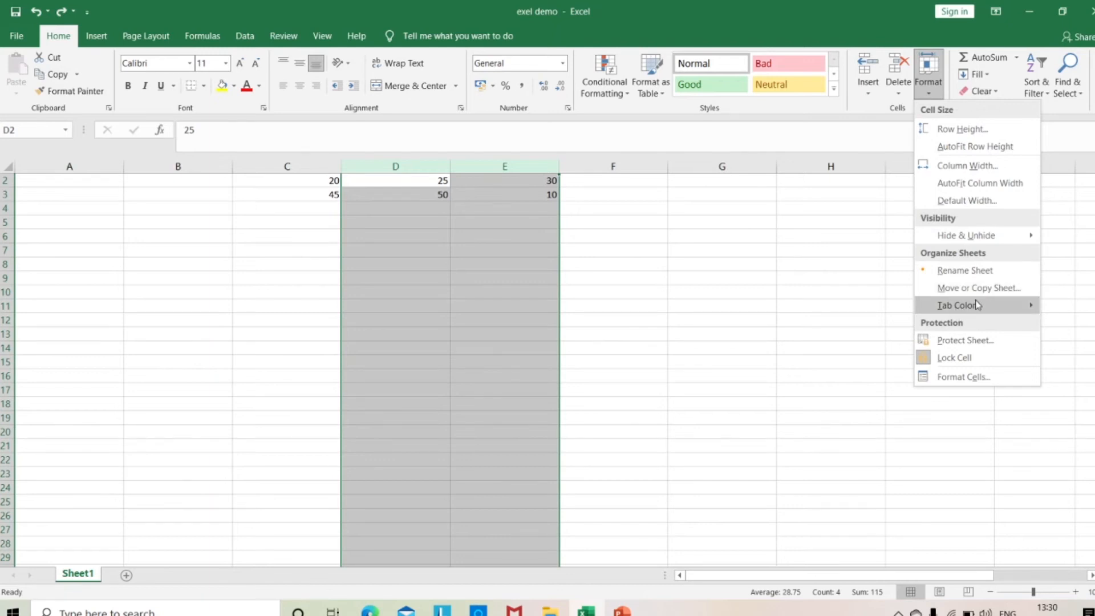
{"action": "mouse_move", "coordinate": [959, 308]}
{"action": "left_click", "coordinate": [870, 357]}
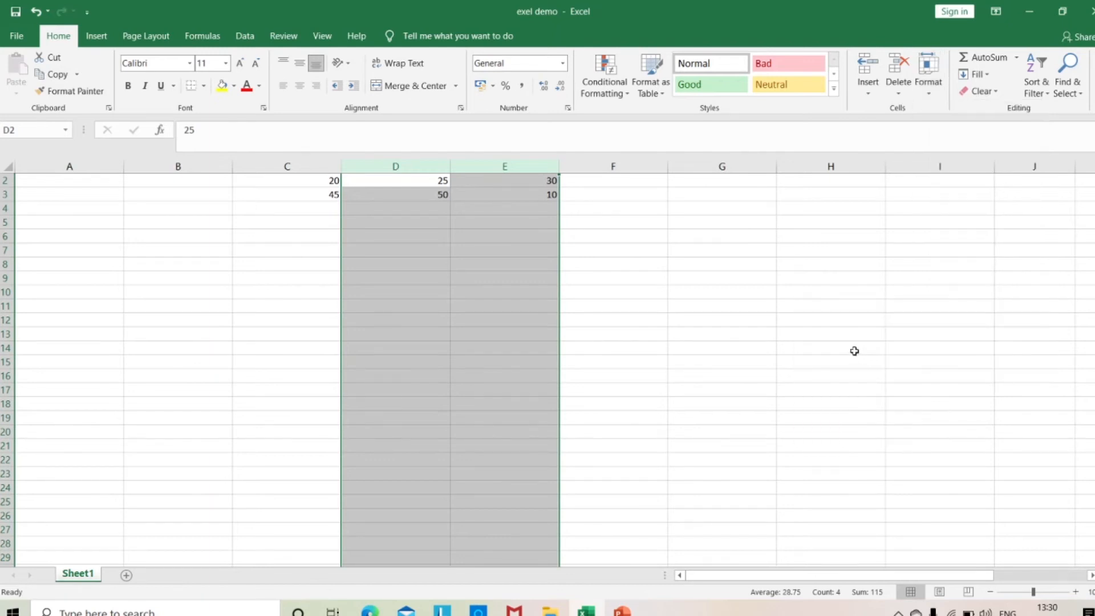
Set the tab color of Sheet1 to the standard light green.
{"action": "left_click", "coordinate": [461, 281]}
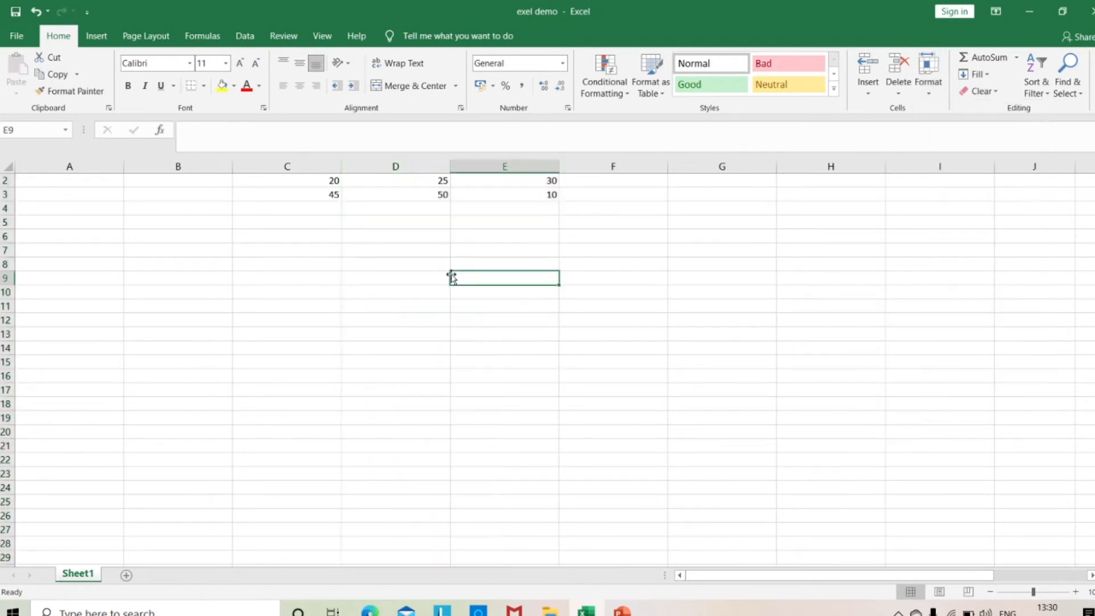
{"action": "left_click", "coordinate": [935, 95]}
{"action": "mouse_move", "coordinate": [947, 308]}
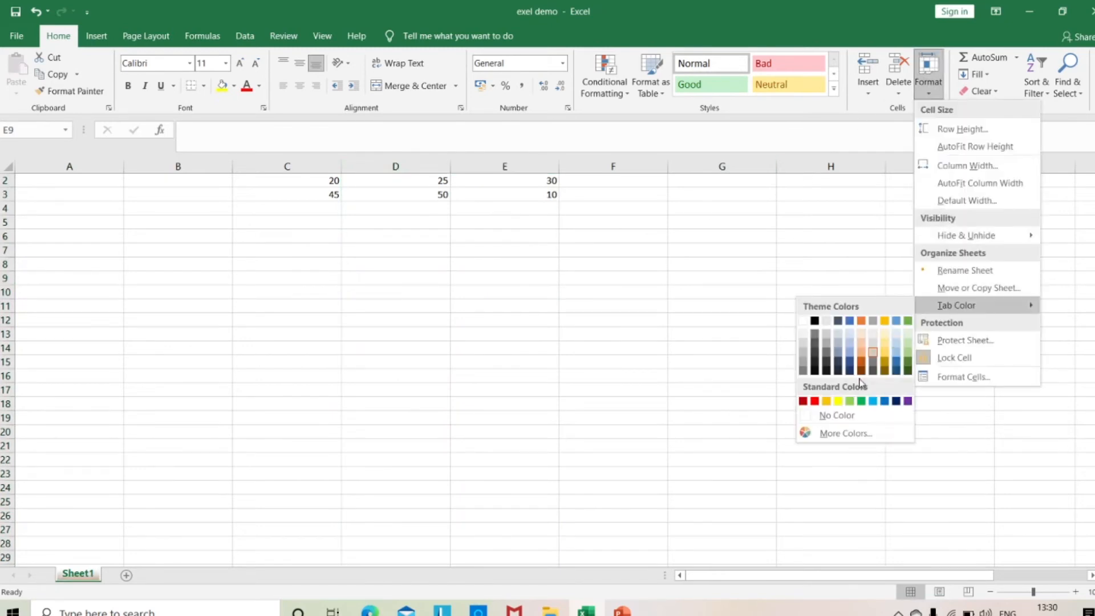
{"action": "left_click", "coordinate": [853, 403]}
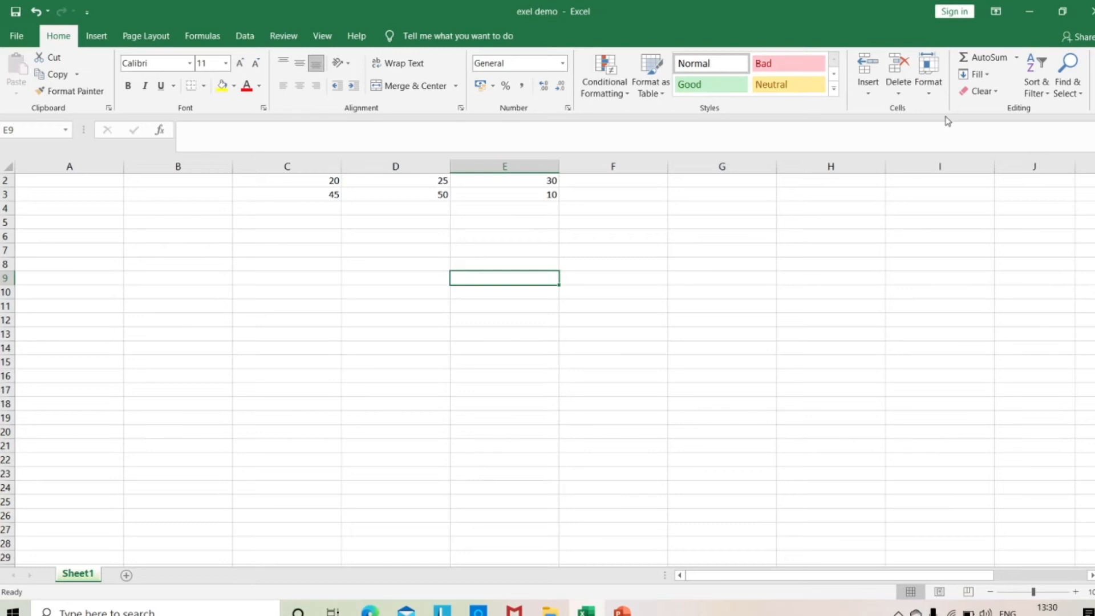
{"action": "left_click", "coordinate": [630, 274]}
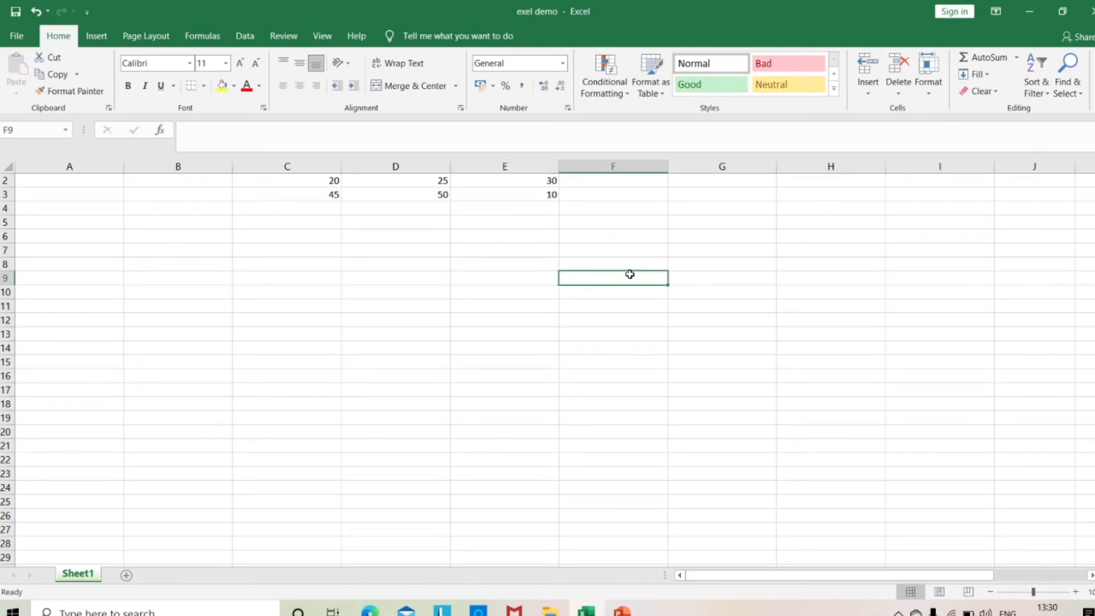
{"action": "left_click", "coordinate": [481, 297]}
{"action": "left_click", "coordinate": [382, 291]}
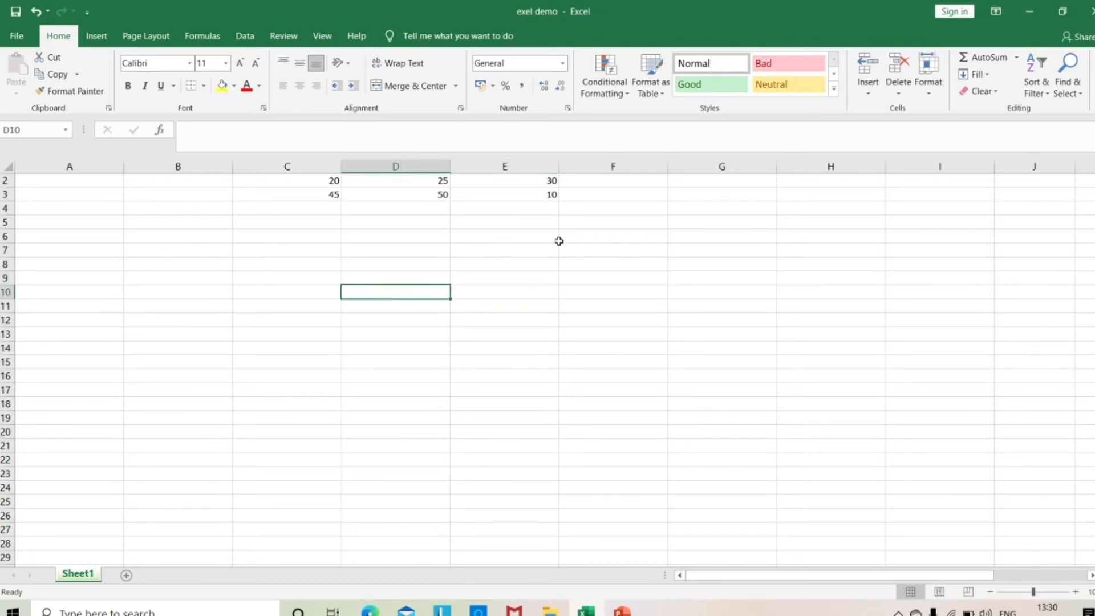
Open the Protect Sheet options to view the available permissions, and close them without protecting the sheet.
{"action": "left_click", "coordinate": [937, 91]}
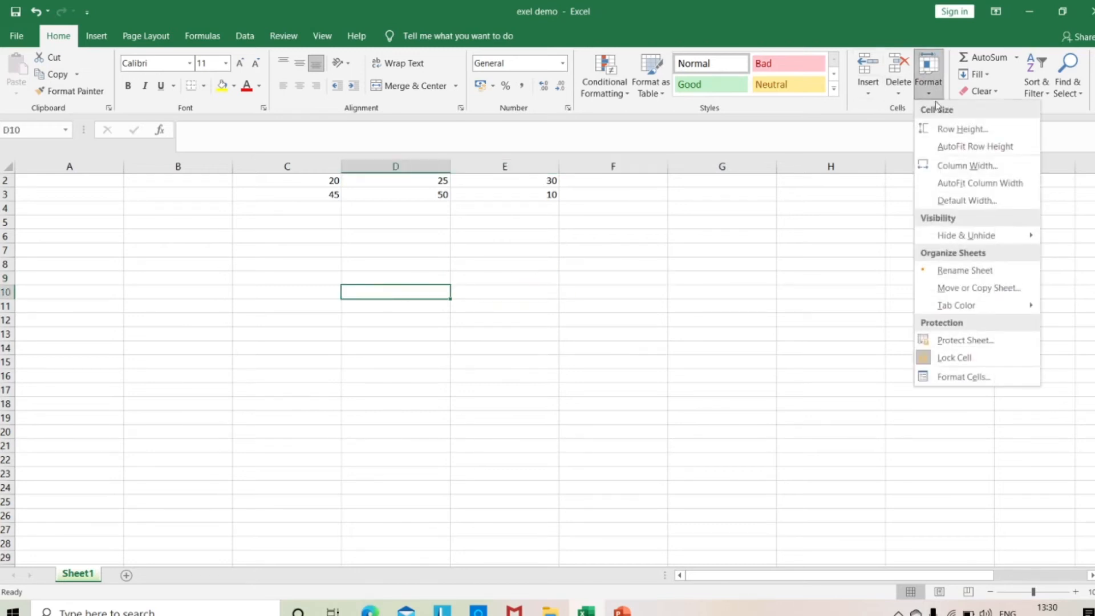
{"action": "left_click", "coordinate": [974, 340]}
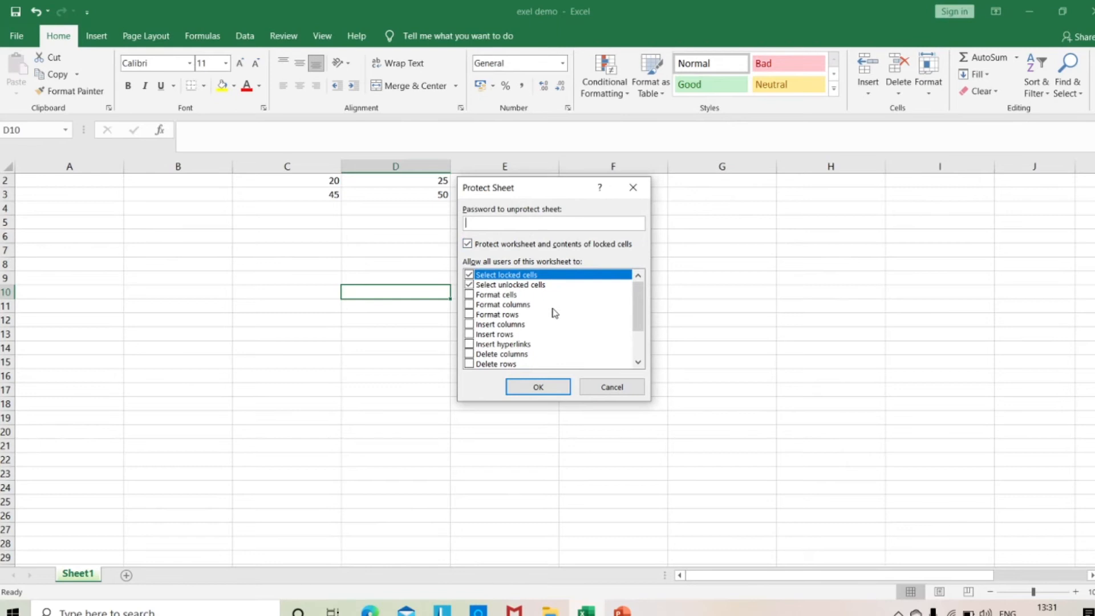
{"action": "left_click", "coordinate": [633, 187]}
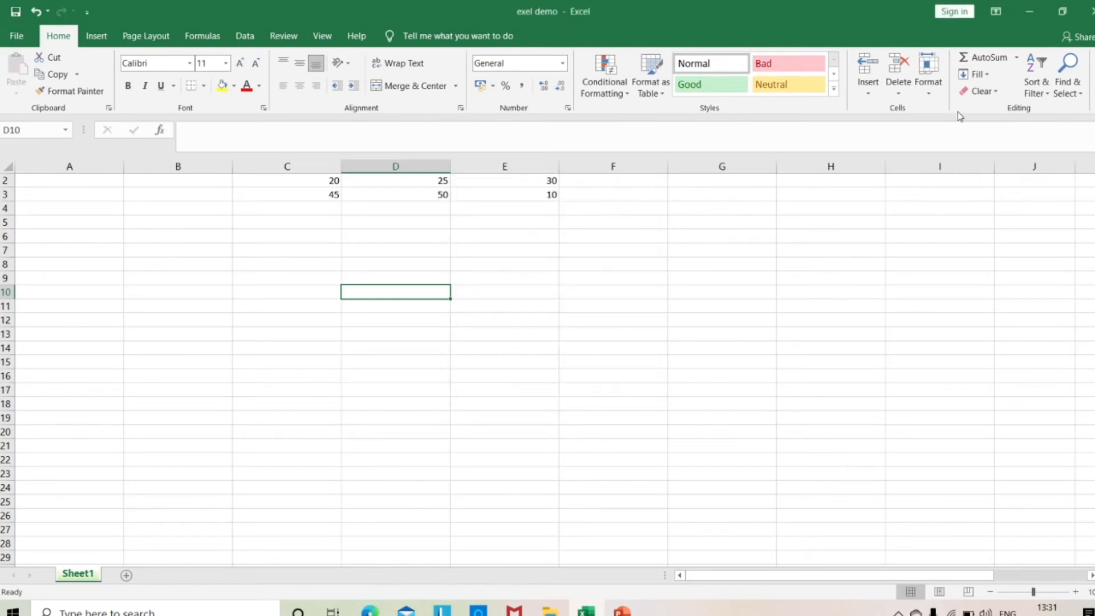
Turn off Lock Cell for cell D10 and check its lock setting.
{"action": "left_click", "coordinate": [930, 95]}
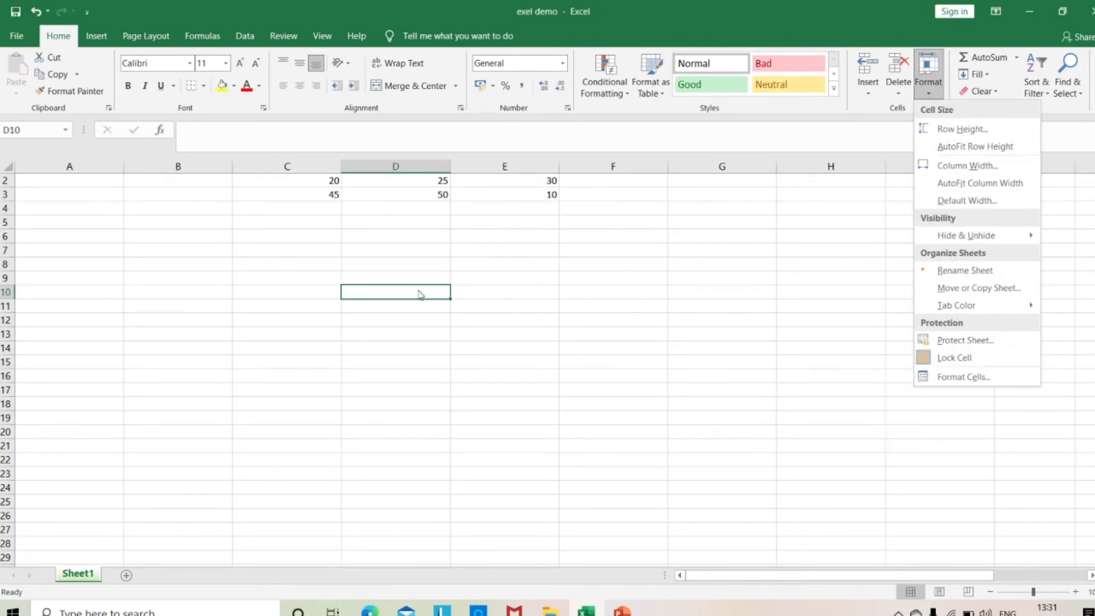
{"action": "left_click", "coordinate": [935, 365]}
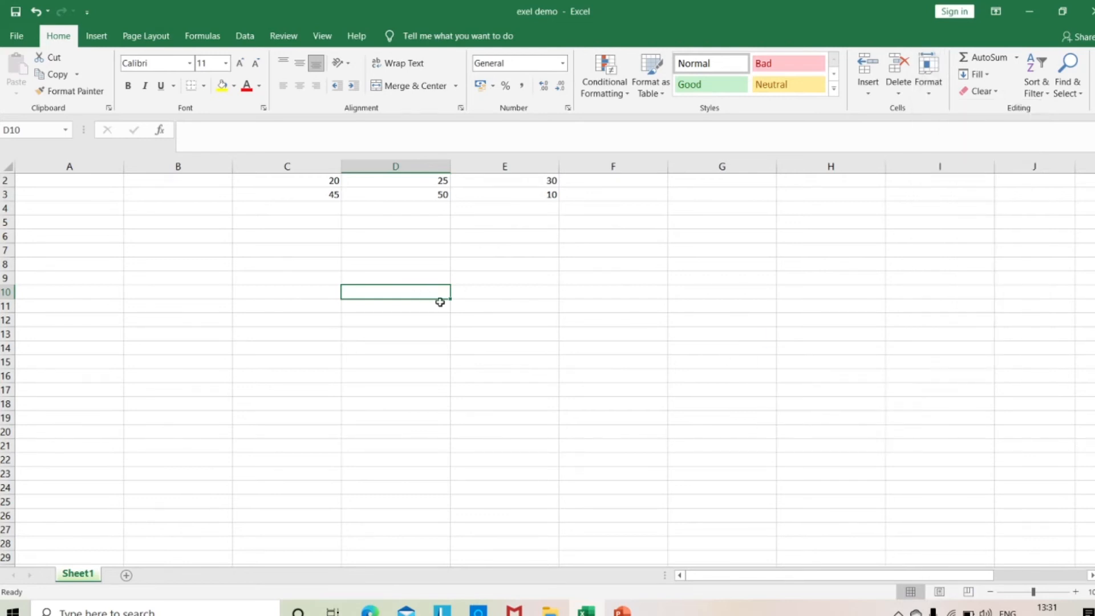
{"action": "left_click", "coordinate": [926, 72]}
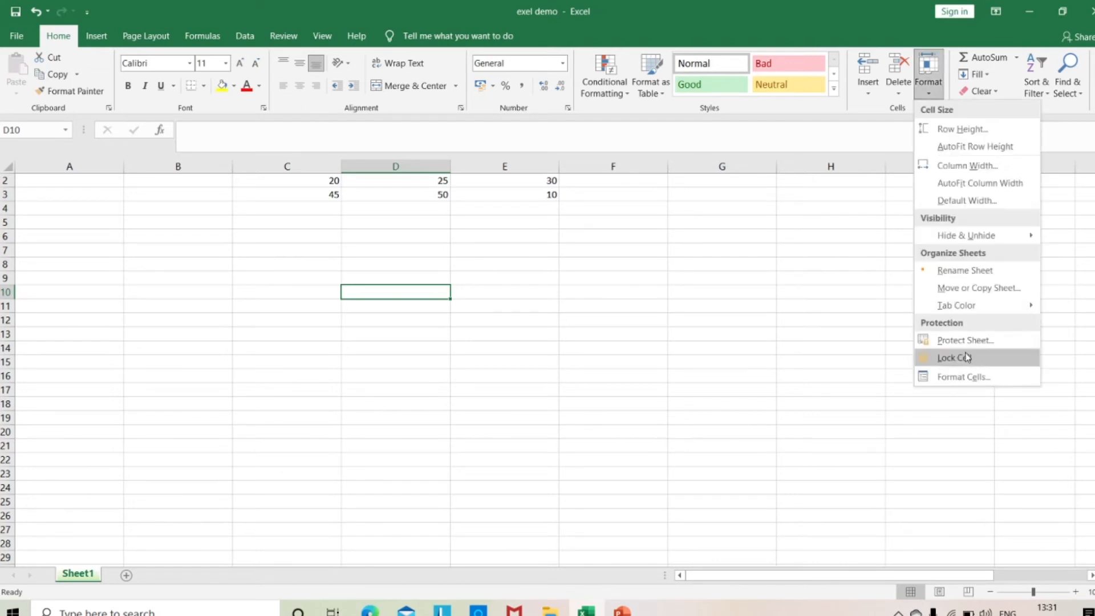
{"action": "left_click", "coordinate": [748, 281]}
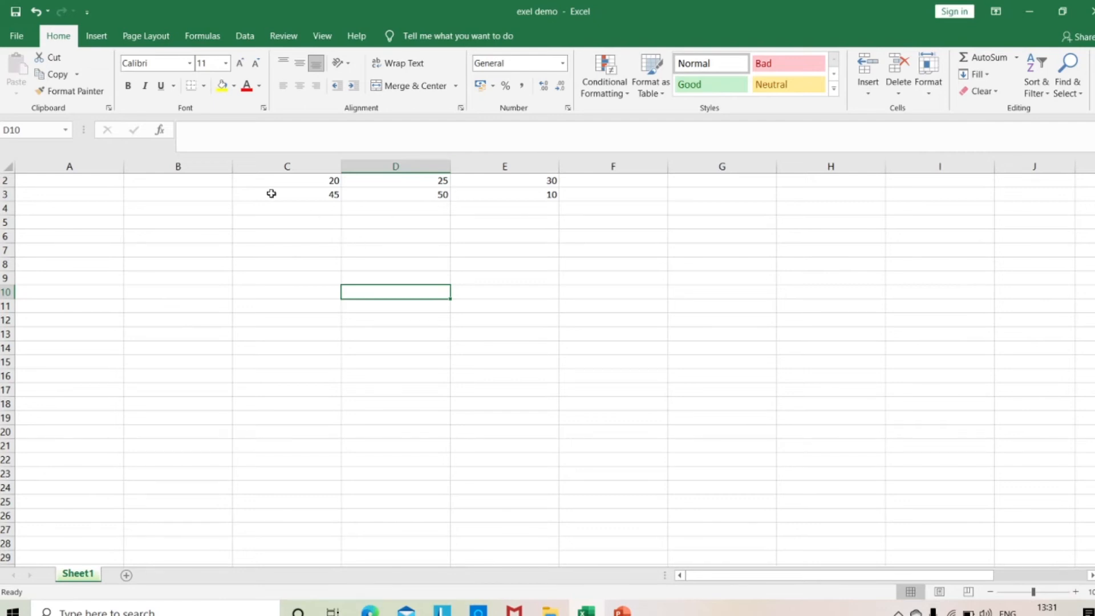
Set the row height of rows 2 to 18 to 30, using the range A2:F18.
{"action": "left_click_drag", "start_coordinate": [32, 183], "coordinate": [223, 280]}
{"action": "left_click_drag", "start_coordinate": [287, 315], "coordinate": [627, 406]}
{"action": "left_click", "coordinate": [932, 91]}
{"action": "left_click", "coordinate": [961, 128]}
{"action": "type", "text": "3"}
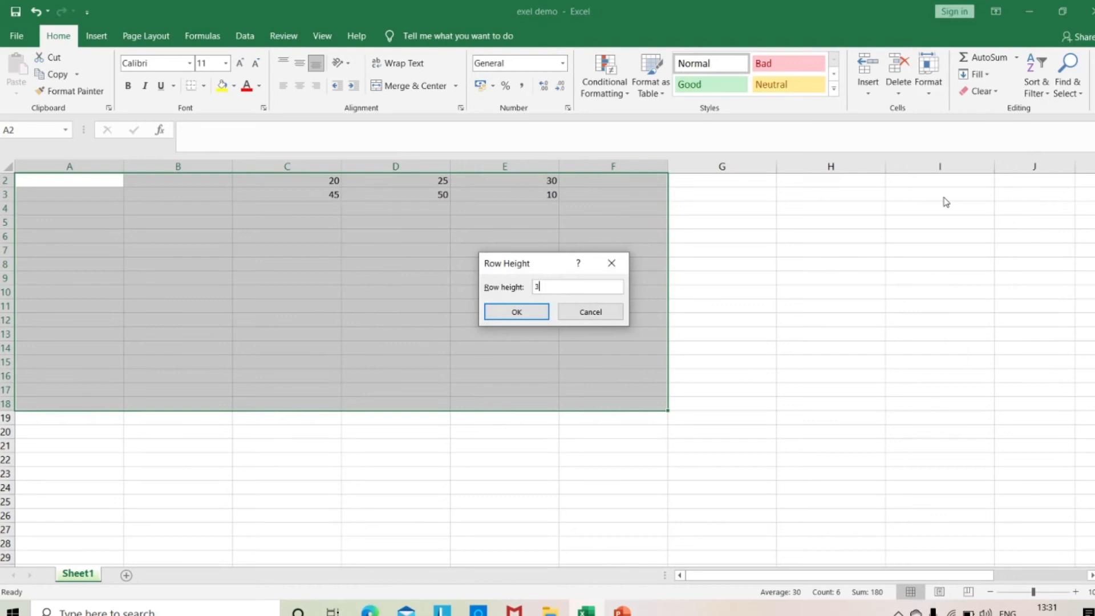
{"action": "type", "text": "0"}
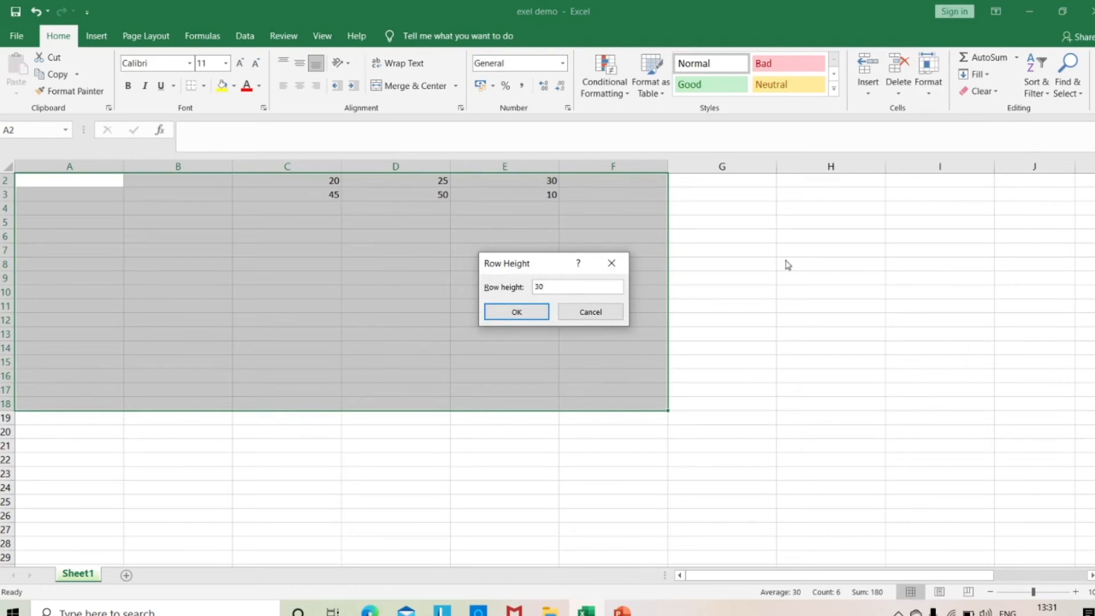
{"action": "left_click", "coordinate": [522, 312]}
Enter the headings NAME, ENG and HINDI in cells A2, B2 and C2.
{"action": "left_click", "coordinate": [81, 194]}
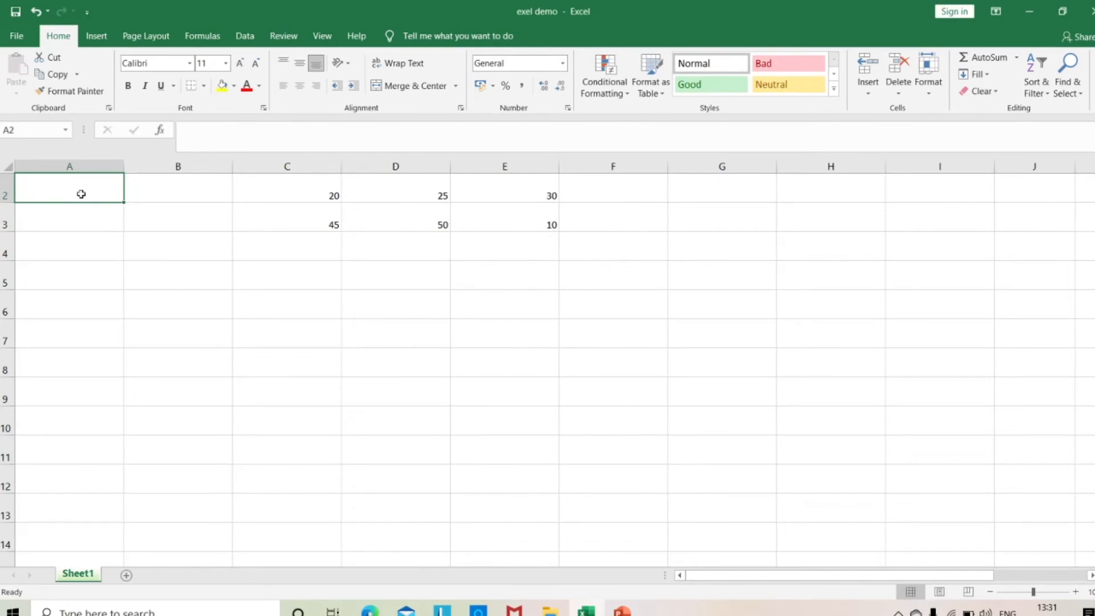
{"action": "type", "text": "namw"}
{"action": "key", "text": "BackSpace"}
{"action": "key", "text": "BackSpace"}
{"action": "key", "text": "BackSpace"}
{"action": "key", "text": "BackSpace"}
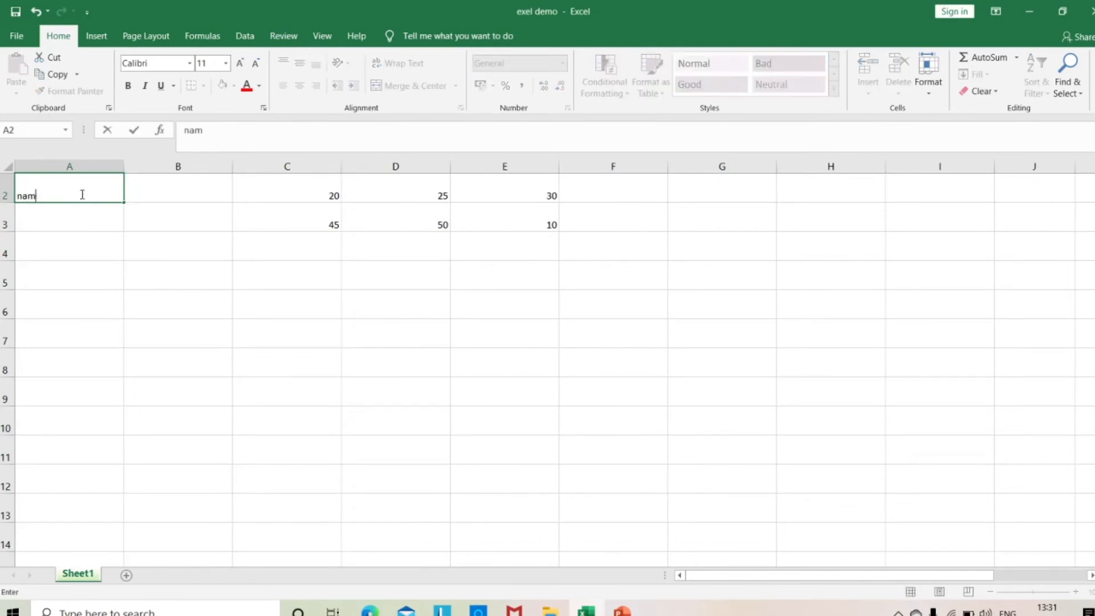
{"action": "type", "text": "NAME"}
{"action": "left_click", "coordinate": [186, 196]}
{"action": "type", "text": "E"}
{"action": "key", "text": "Caps_Lock"}
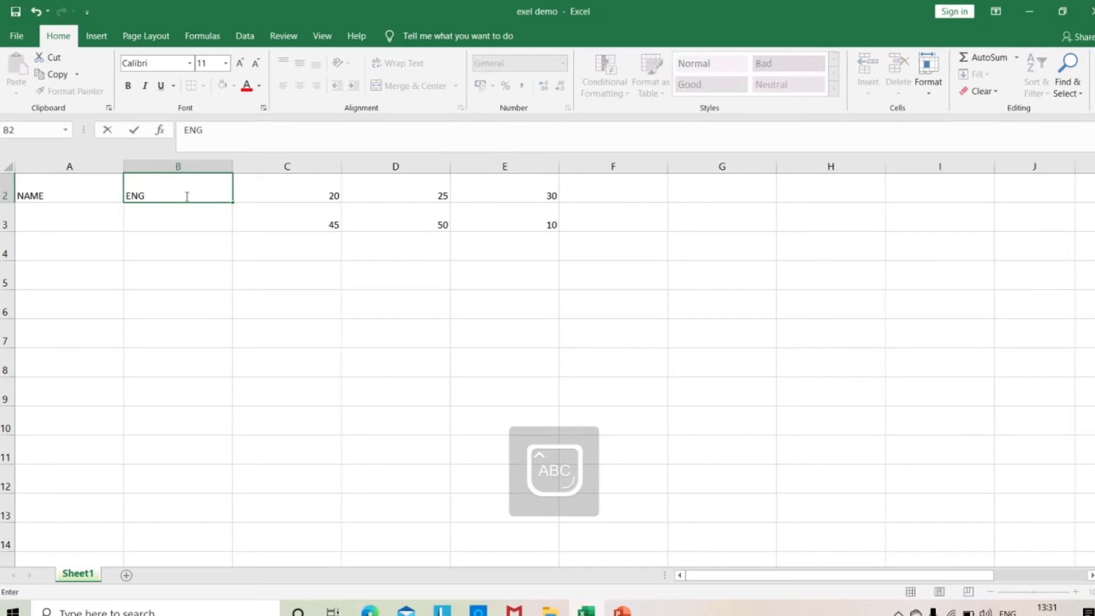
{"action": "left_click", "coordinate": [319, 199]}
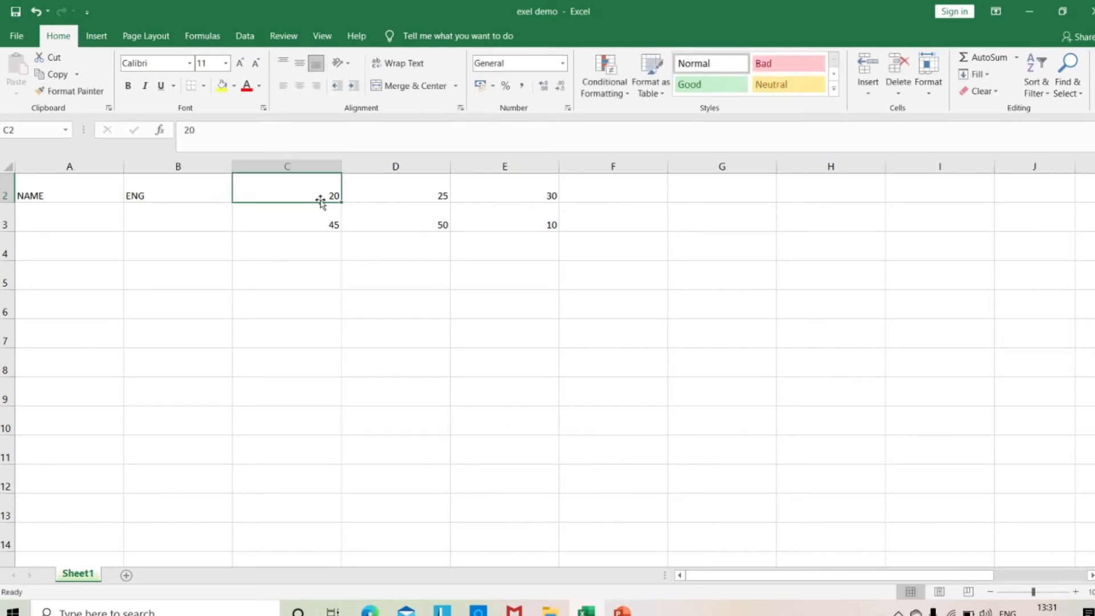
{"action": "type", "text": "HINDI"}
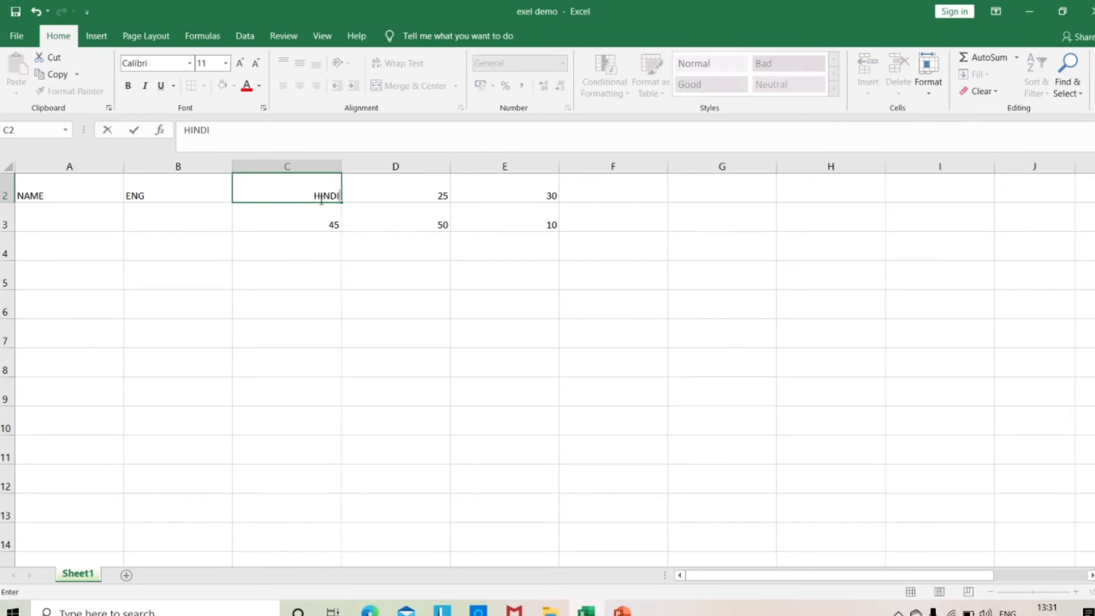
Clear the leftover numbers from cells C3:E3 and D2:E2.
{"action": "left_click_drag", "start_coordinate": [316, 215], "coordinate": [521, 222]}
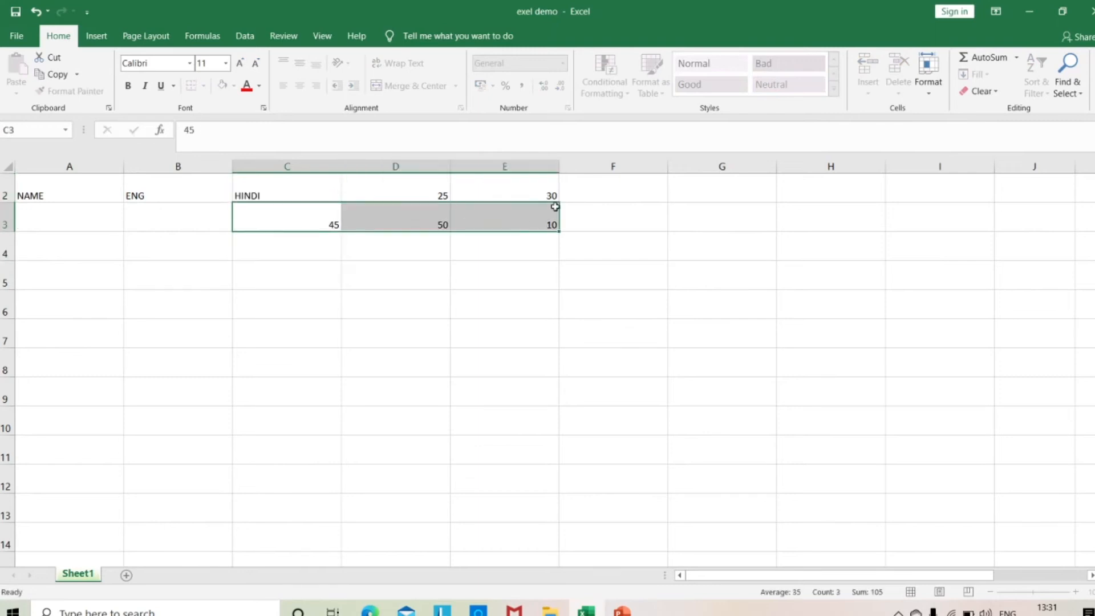
{"action": "key", "text": "Delete"}
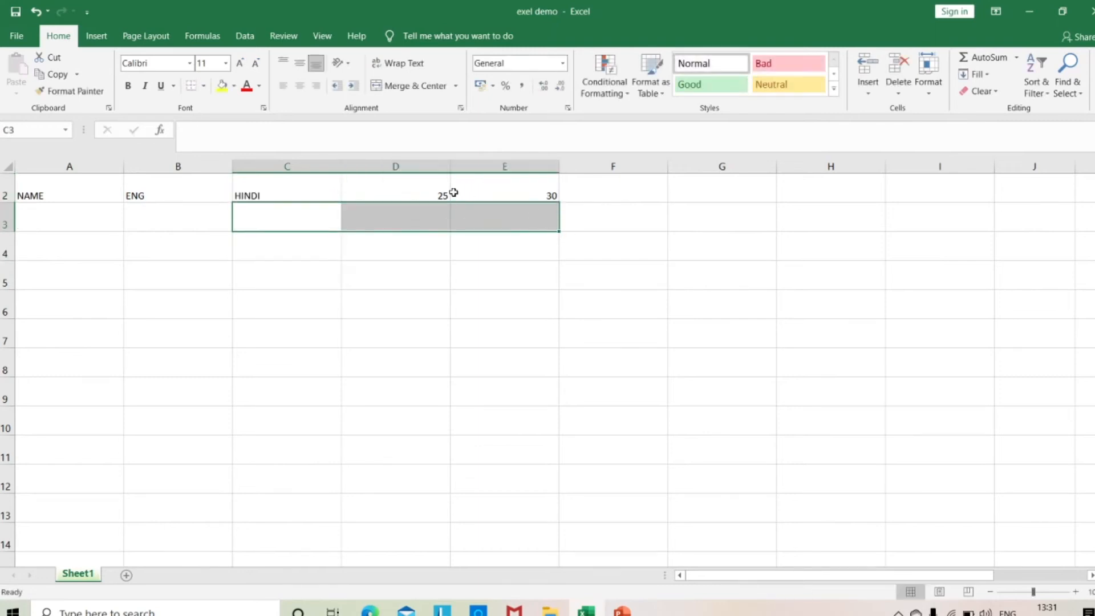
{"action": "left_click_drag", "start_coordinate": [443, 190], "coordinate": [490, 187]}
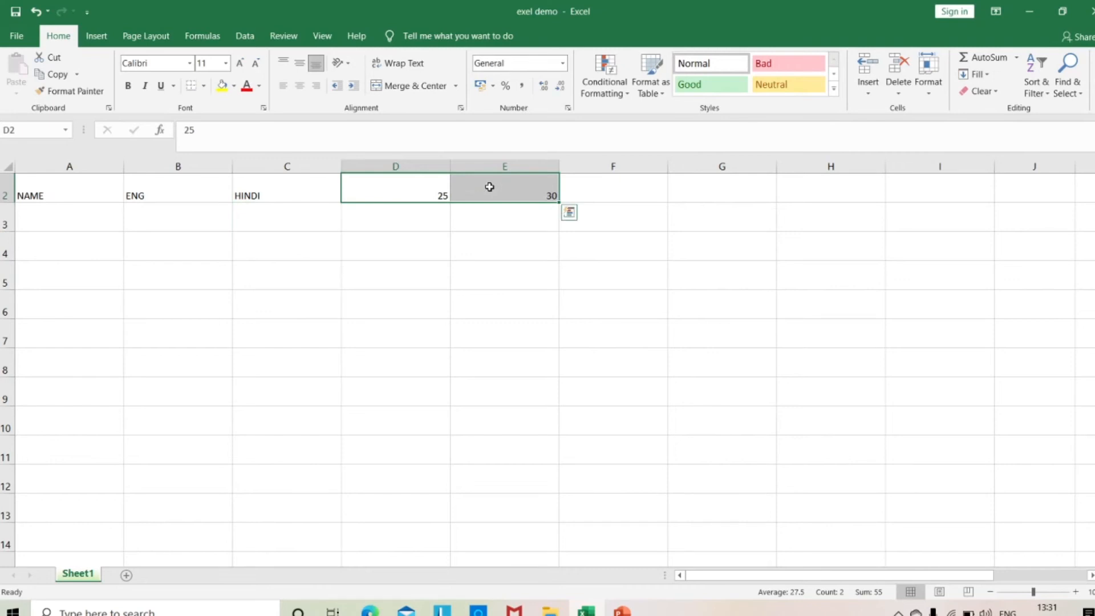
{"action": "key", "text": "Delete"}
Fill in the marks below ENG and HINDI: 20 and 30 in row 3, 40 and 50 in row 4, 22 and 11 in row 5.
{"action": "left_click", "coordinate": [142, 223]}
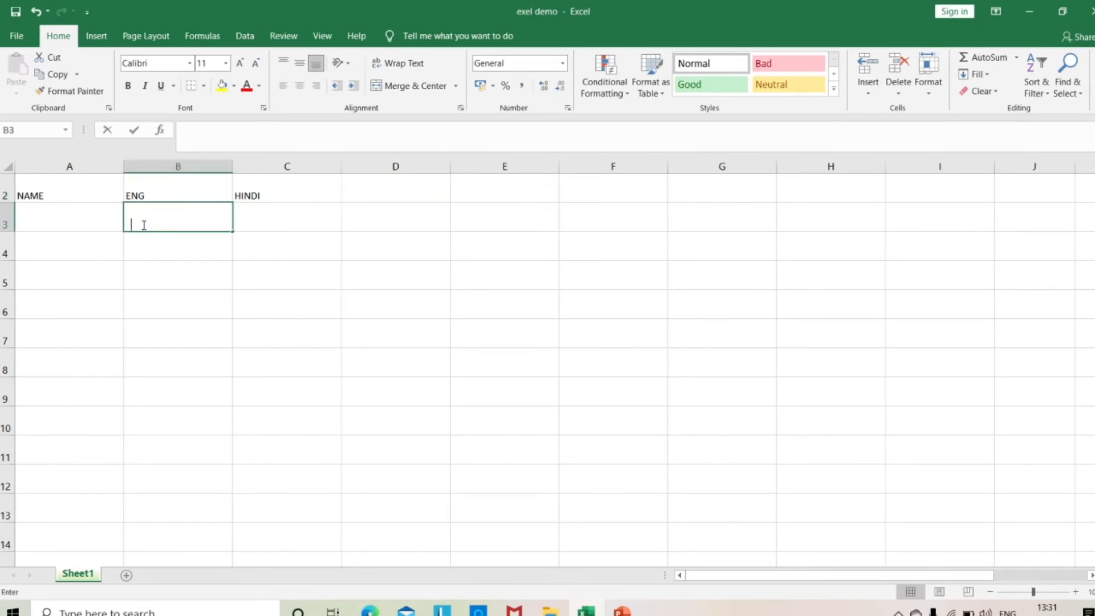
{"action": "type", "text": "20"}
{"action": "left_click", "coordinate": [266, 218]}
{"action": "type", "text": "30"}
{"action": "left_click", "coordinate": [188, 251]}
{"action": "type", "text": "40"}
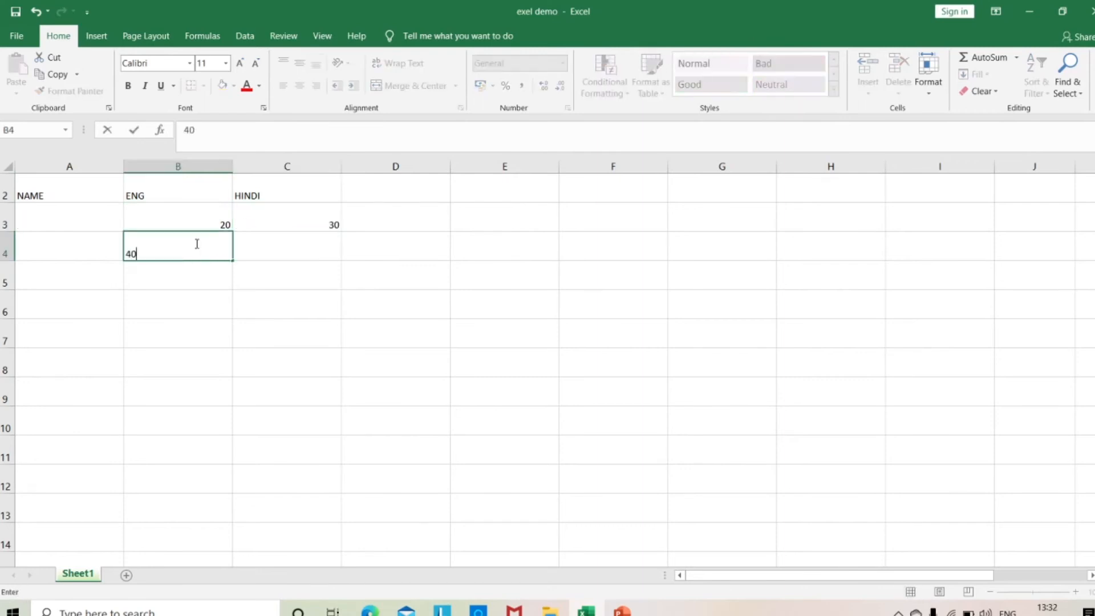
{"action": "left_click", "coordinate": [295, 255]}
{"action": "type", "text": "50"}
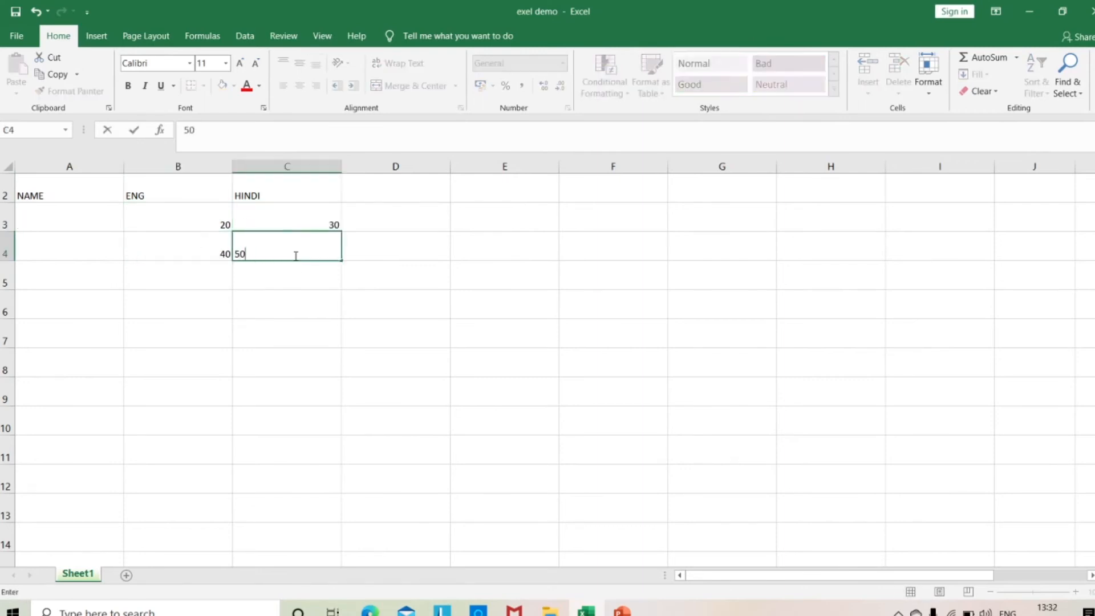
{"action": "left_click", "coordinate": [206, 284]}
{"action": "type", "text": "2"}
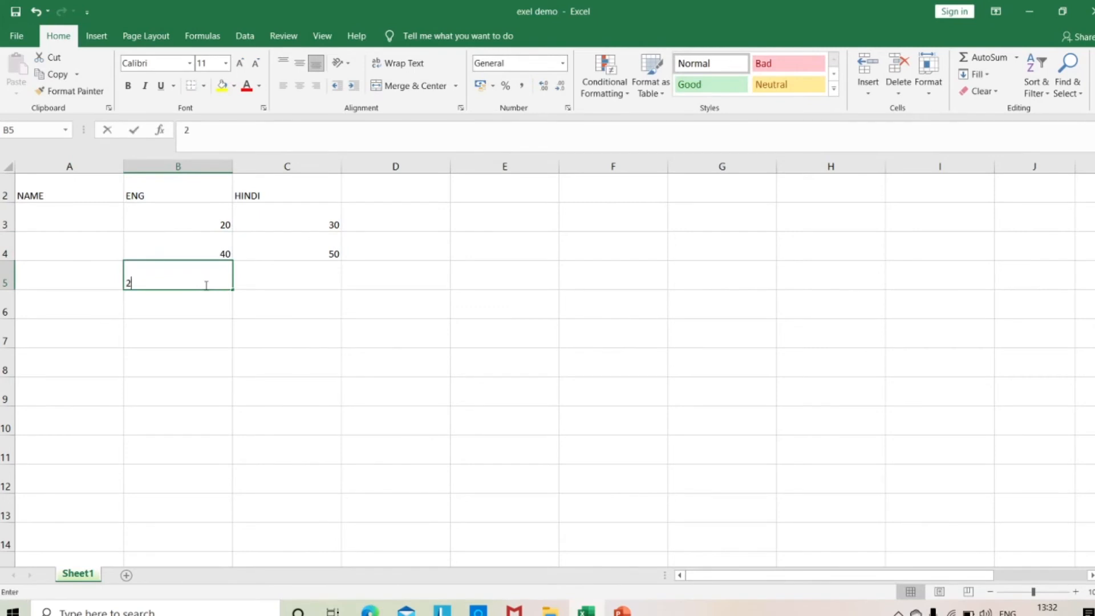
{"action": "type", "text": "2"}
{"action": "left_click", "coordinate": [294, 283]}
{"action": "type", "text": "11"}
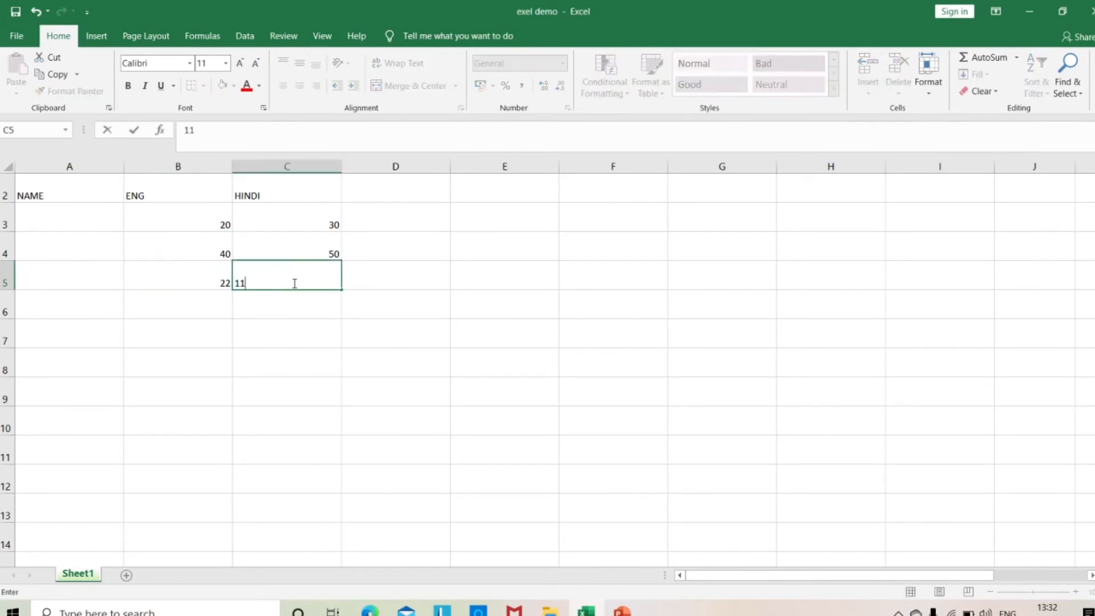
Apply all borders to the range A2:C5 and center its contents horizontally and vertically.
{"action": "left_click_drag", "start_coordinate": [59, 192], "coordinate": [340, 282]}
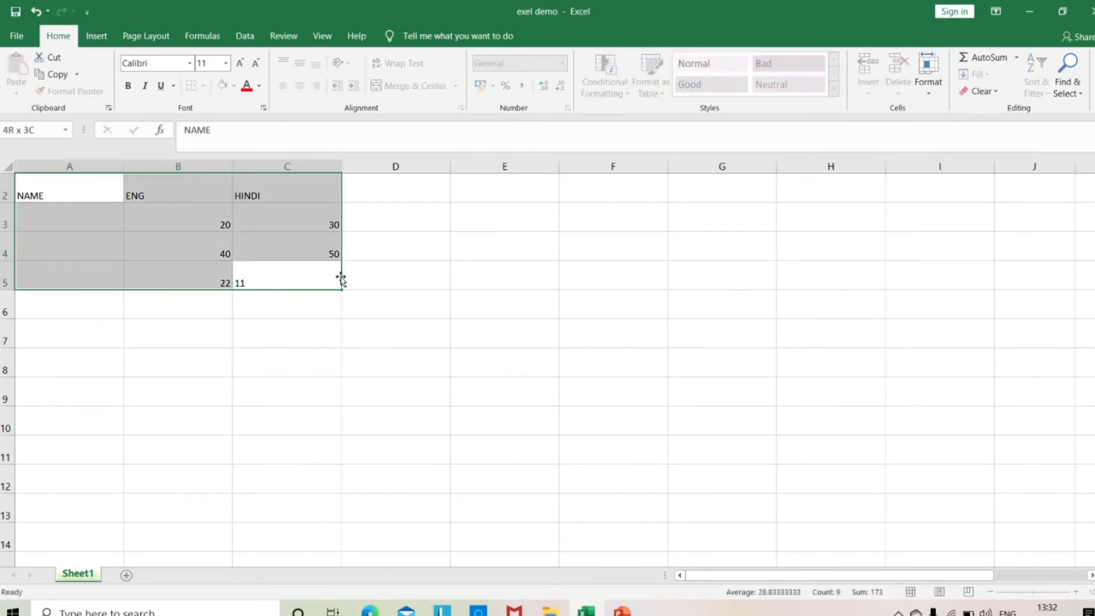
{"action": "left_click", "coordinate": [204, 86]}
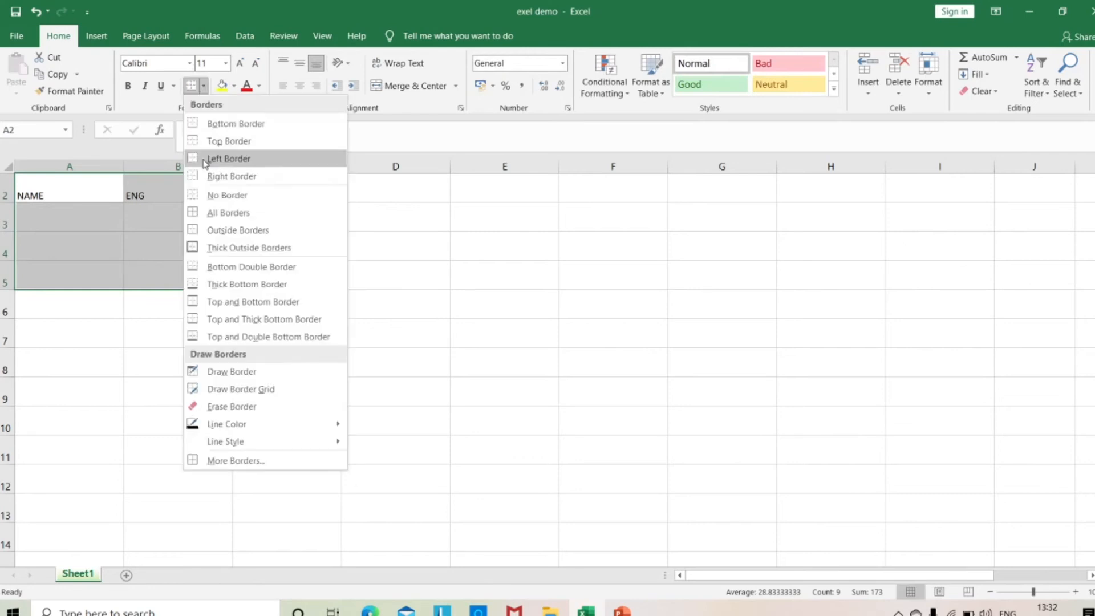
{"action": "left_click", "coordinate": [232, 218]}
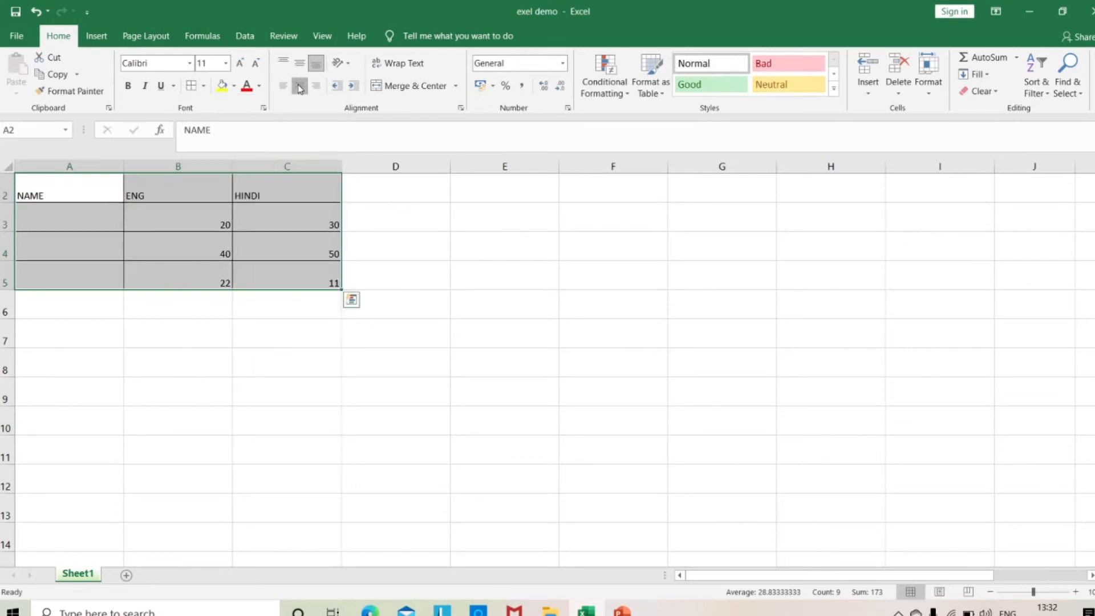
{"action": "left_click", "coordinate": [299, 86]}
{"action": "left_click", "coordinate": [299, 64]}
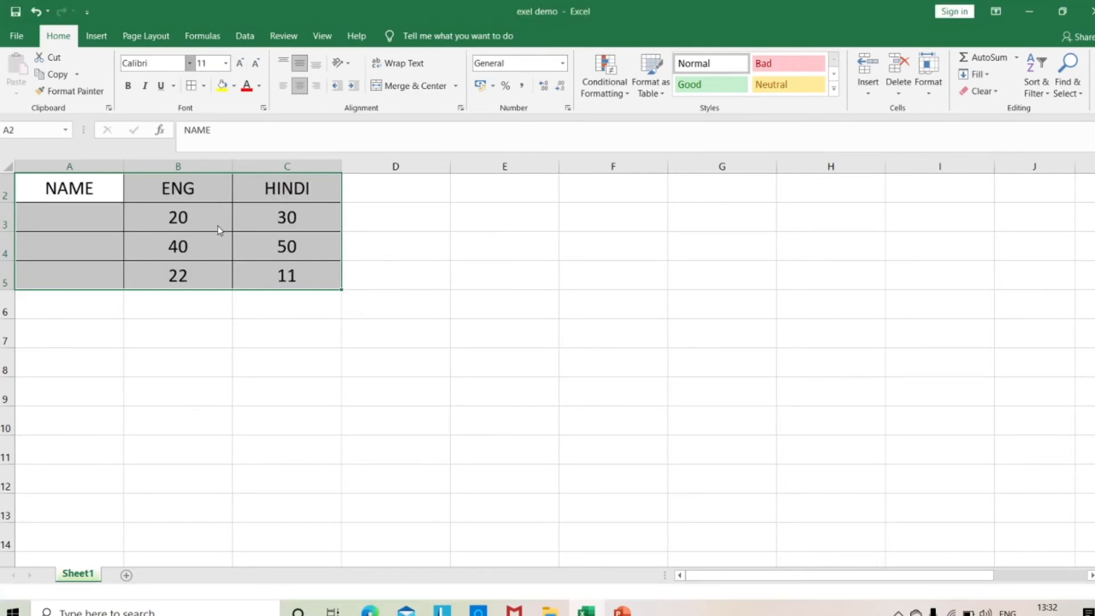
Enter JD, COMP and CLASS in cells A3, A4 and A5 of the NAME column.
{"action": "left_click", "coordinate": [79, 224]}
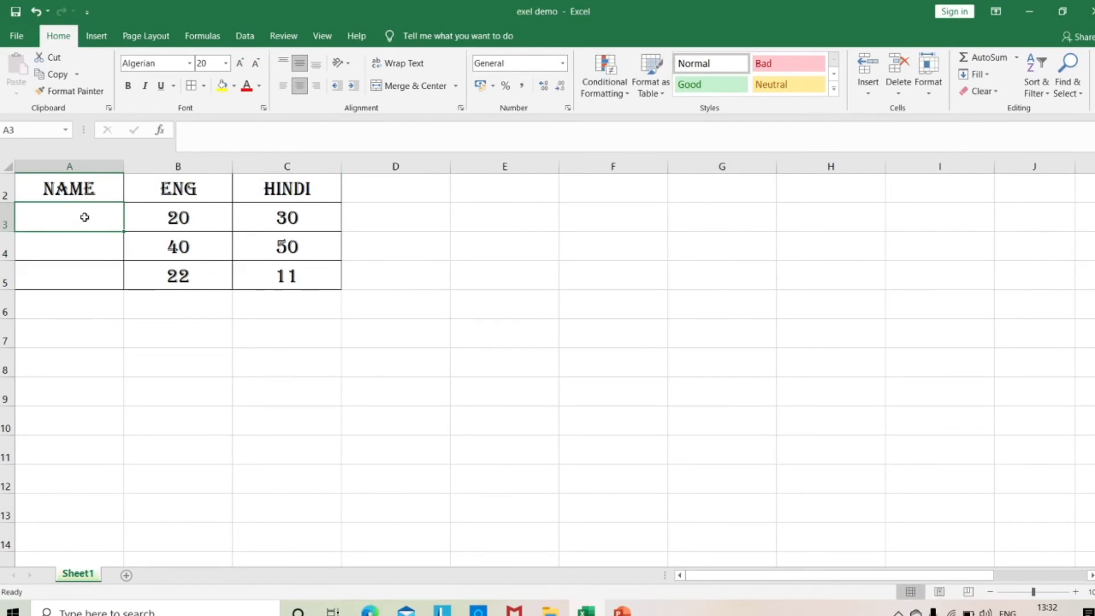
{"action": "type", "text": "JD"}
{"action": "left_click", "coordinate": [75, 253]}
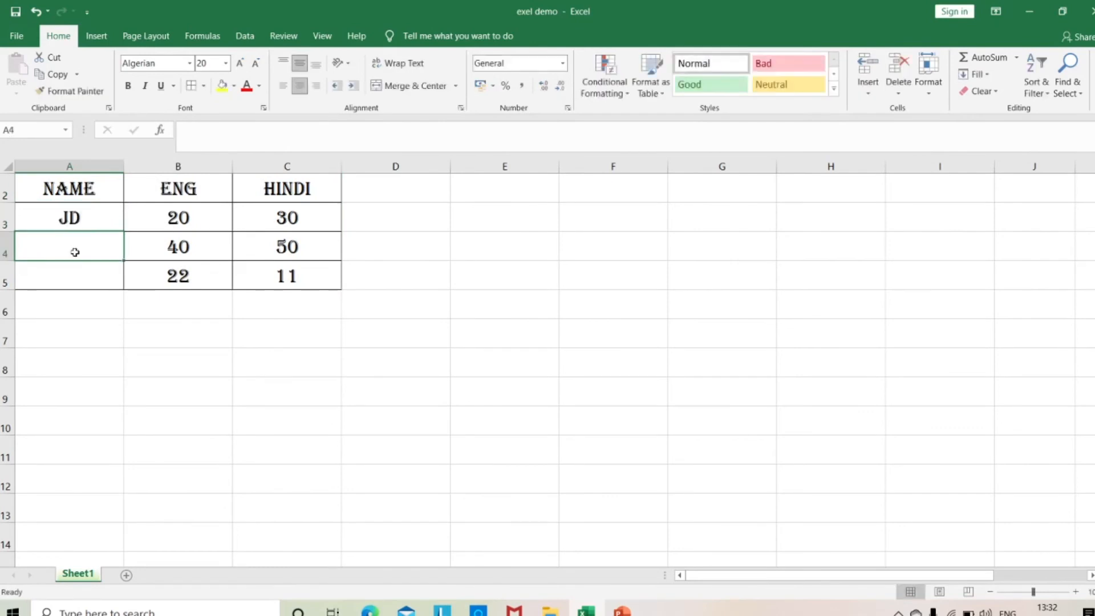
{"action": "type", "text": "COMP"}
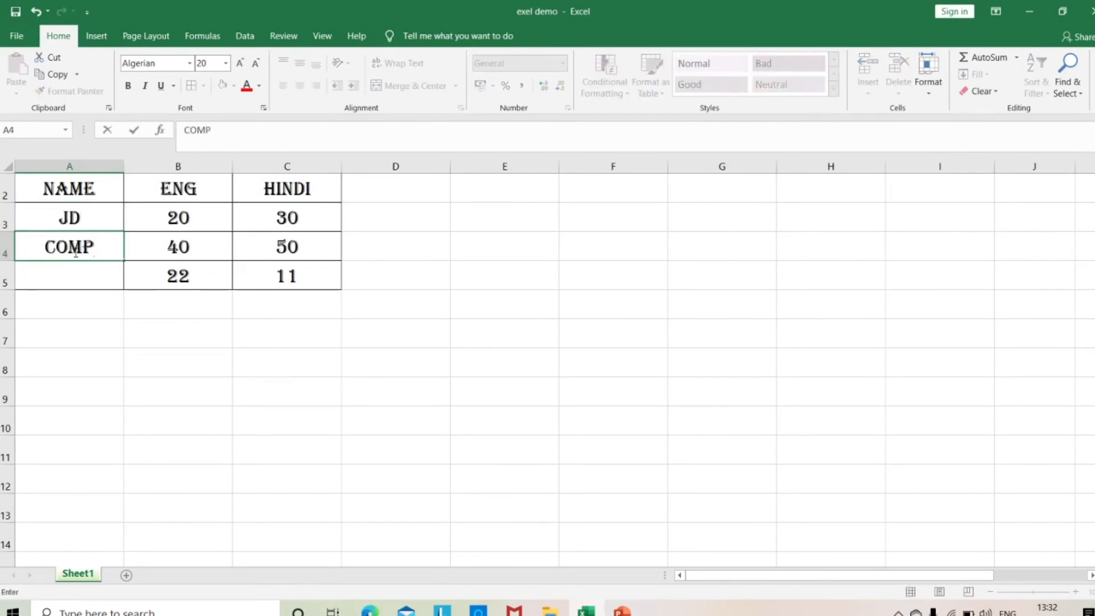
{"action": "left_click", "coordinate": [62, 284]}
{"action": "type", "text": "CLASS"}
{"action": "left_click", "coordinate": [263, 440]}
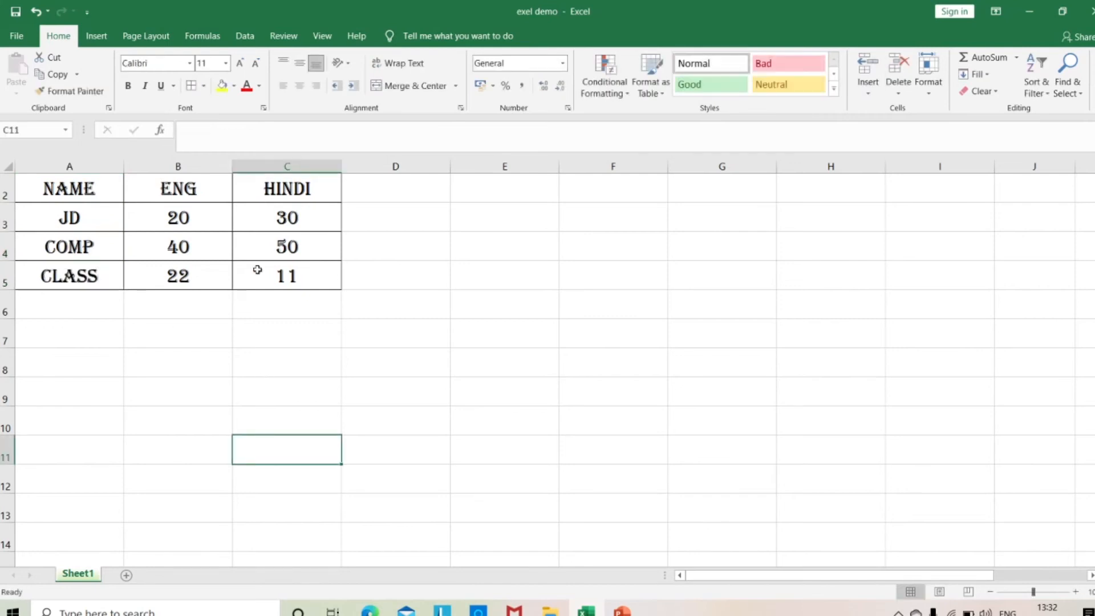
Total the ENG marks in B3:B5 with AutoSum, placing the result in cell B6.
{"action": "left_click", "coordinate": [194, 222]}
{"action": "left_click_drag", "start_coordinate": [194, 222], "coordinate": [185, 275]}
{"action": "left_click_drag", "start_coordinate": [191, 217], "coordinate": [185, 276]}
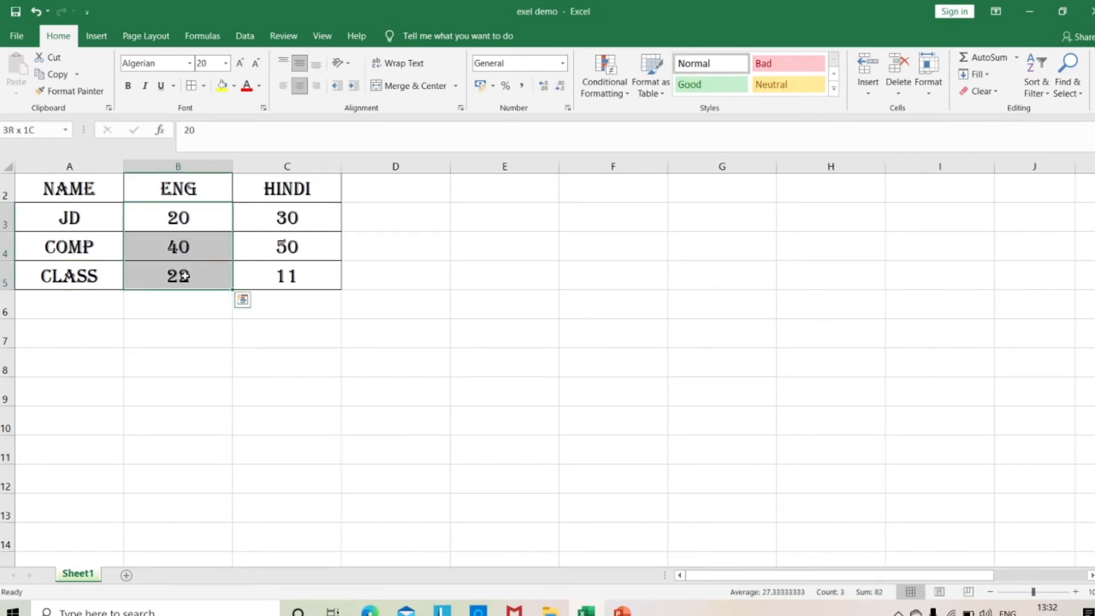
{"action": "left_click_drag", "start_coordinate": [184, 221], "coordinate": [190, 284]}
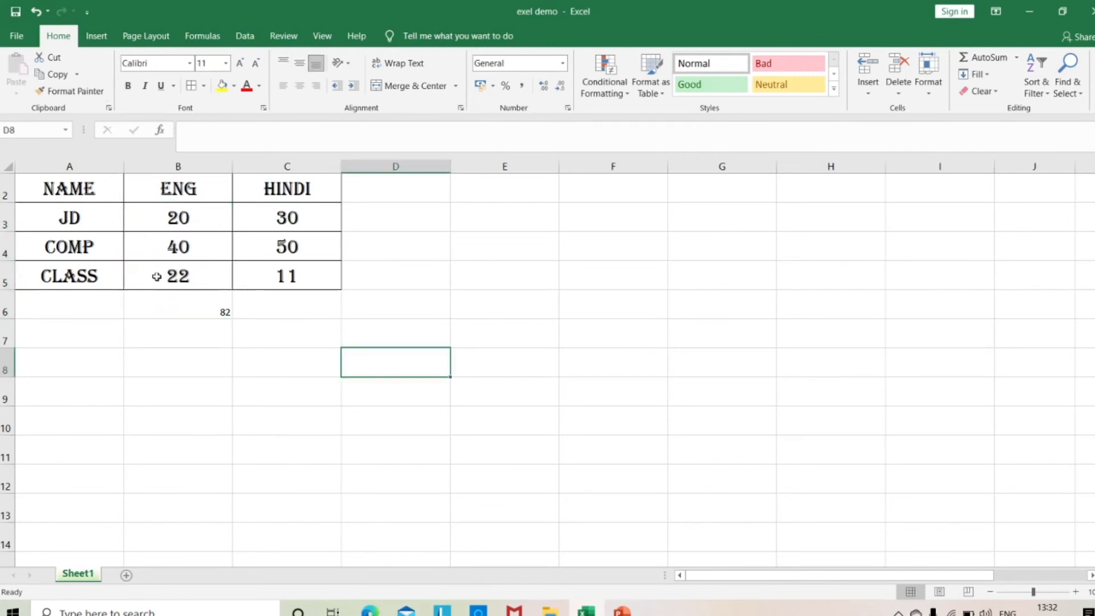
Copy the formatting of cell B5 onto the total in B6 with Format Painter, and fill B6 with yellow.
{"action": "left_click", "coordinate": [156, 276]}
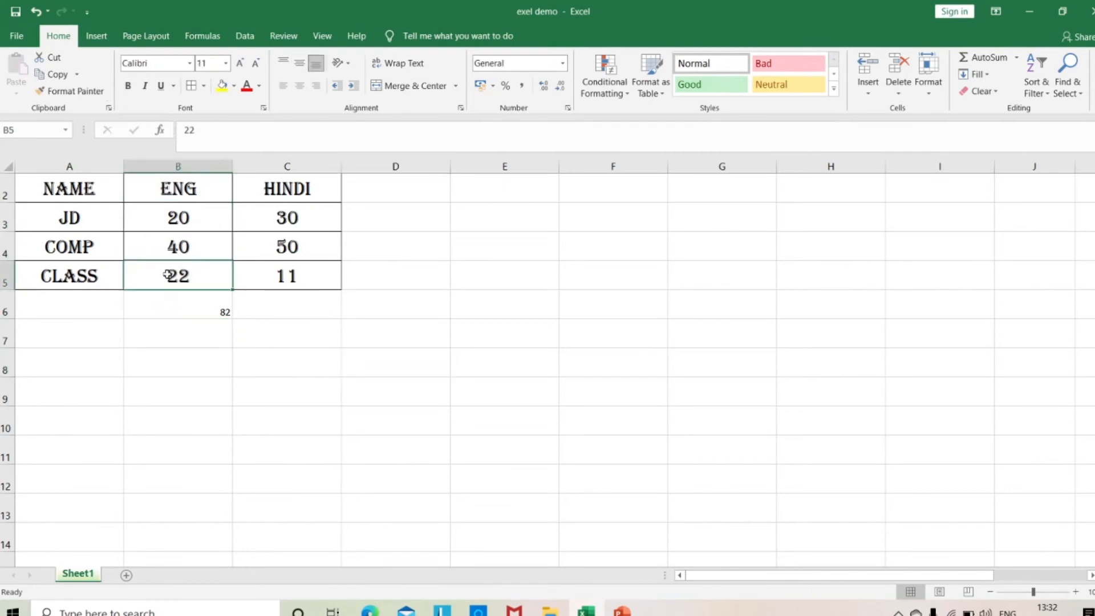
{"action": "left_click", "coordinate": [52, 91]}
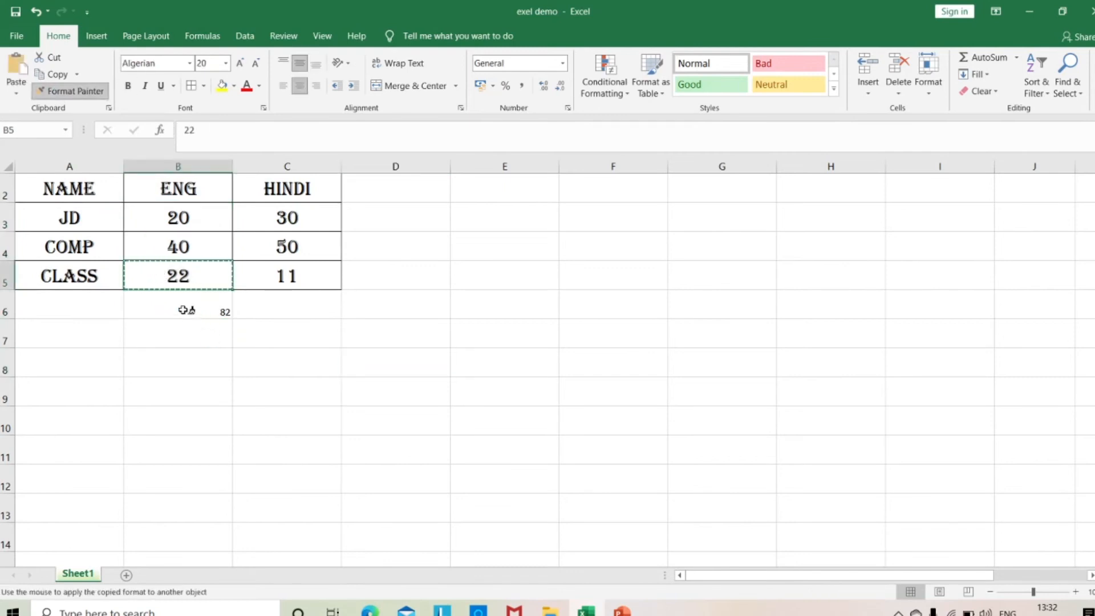
{"action": "left_click", "coordinate": [222, 313]}
{"action": "left_click", "coordinate": [332, 361]}
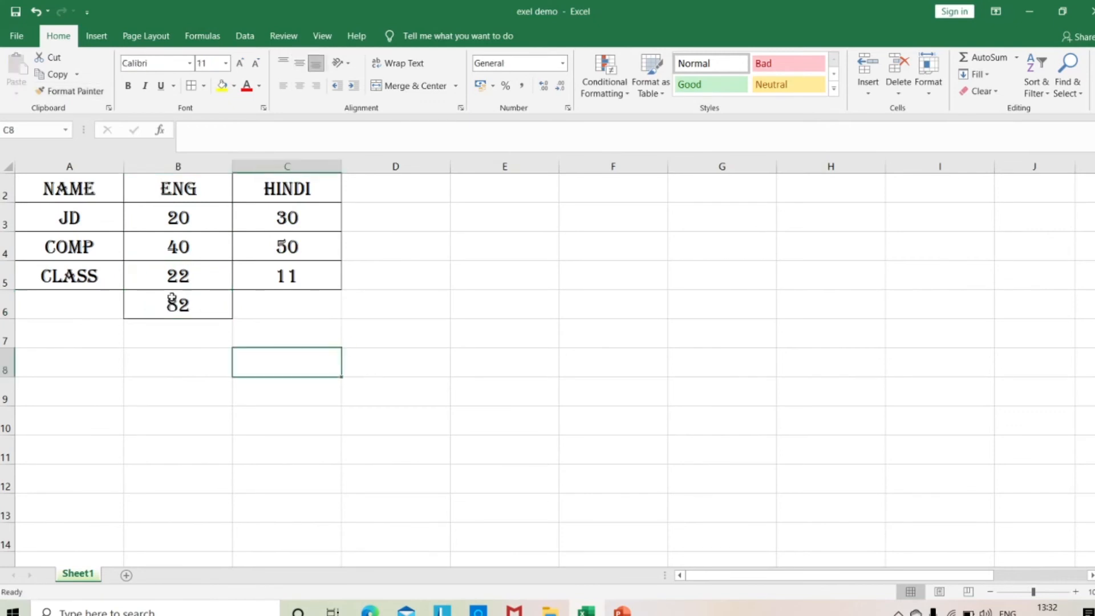
{"action": "left_click", "coordinate": [164, 301]}
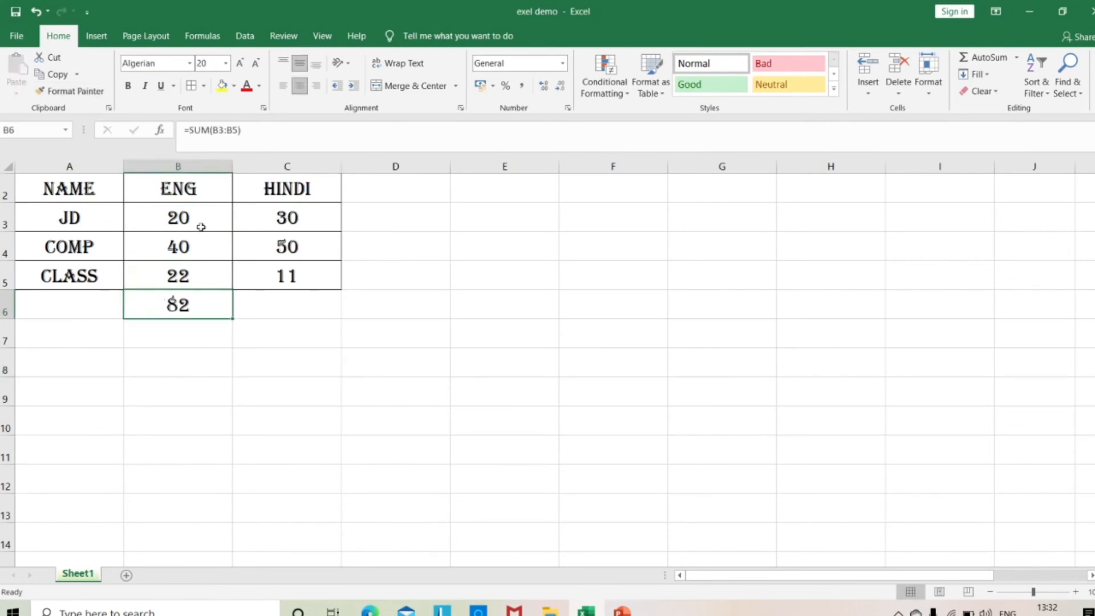
{"action": "left_click", "coordinate": [223, 87]}
{"action": "left_click", "coordinate": [303, 306]}
Total JD's marks in B3:C3 with AutoSum, placing the result in cell D3.
{"action": "left_click_drag", "start_coordinate": [215, 212], "coordinate": [297, 217]}
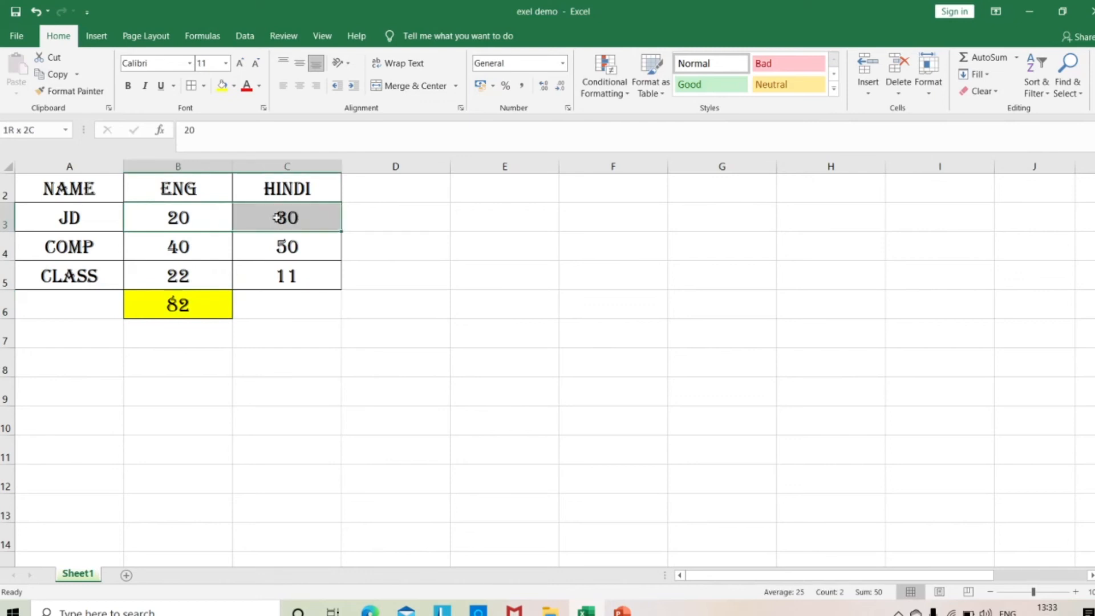
{"action": "left_click", "coordinate": [462, 312]}
{"action": "left_click_drag", "start_coordinate": [207, 234], "coordinate": [330, 214]}
{"action": "left_click", "coordinate": [983, 57]}
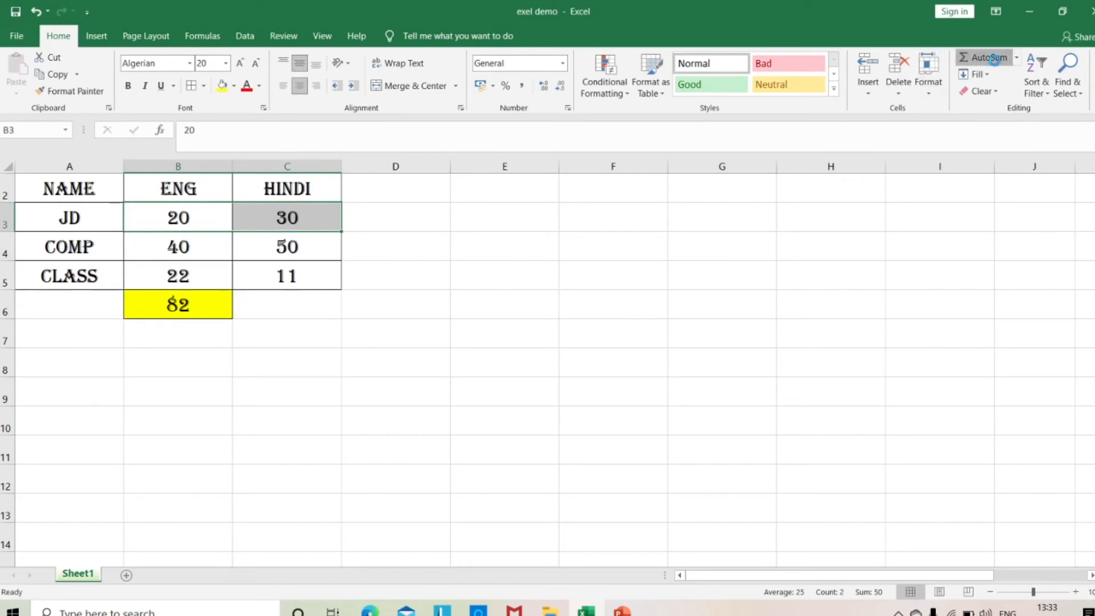
{"action": "left_click", "coordinate": [419, 239]}
Copy the formatting of cell D3 onto C3 with Format Painter.
{"action": "left_click", "coordinate": [374, 215]}
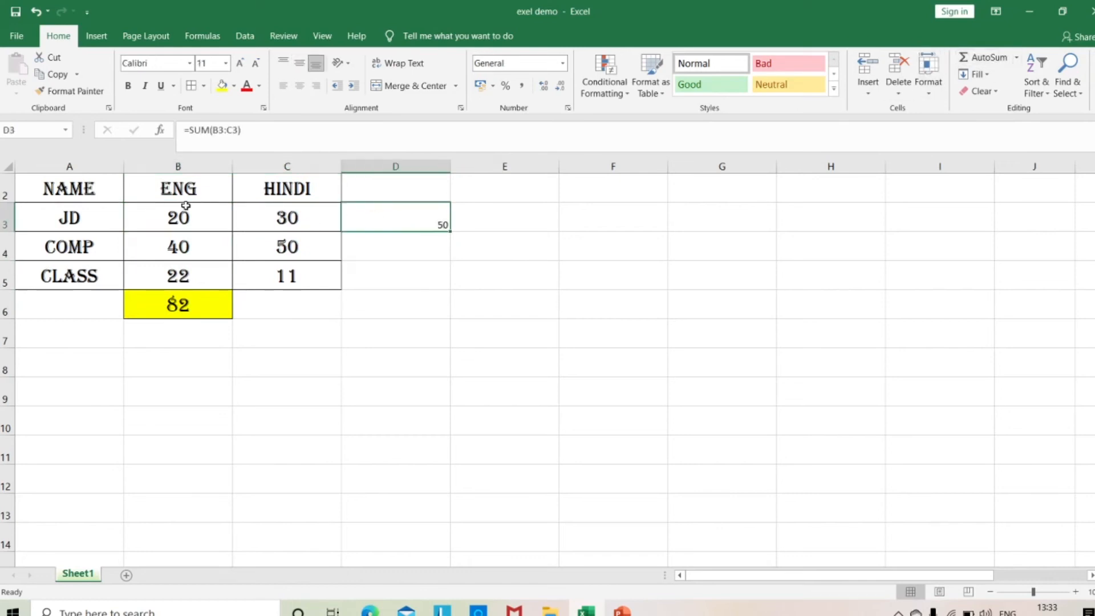
{"action": "left_click", "coordinate": [58, 92]}
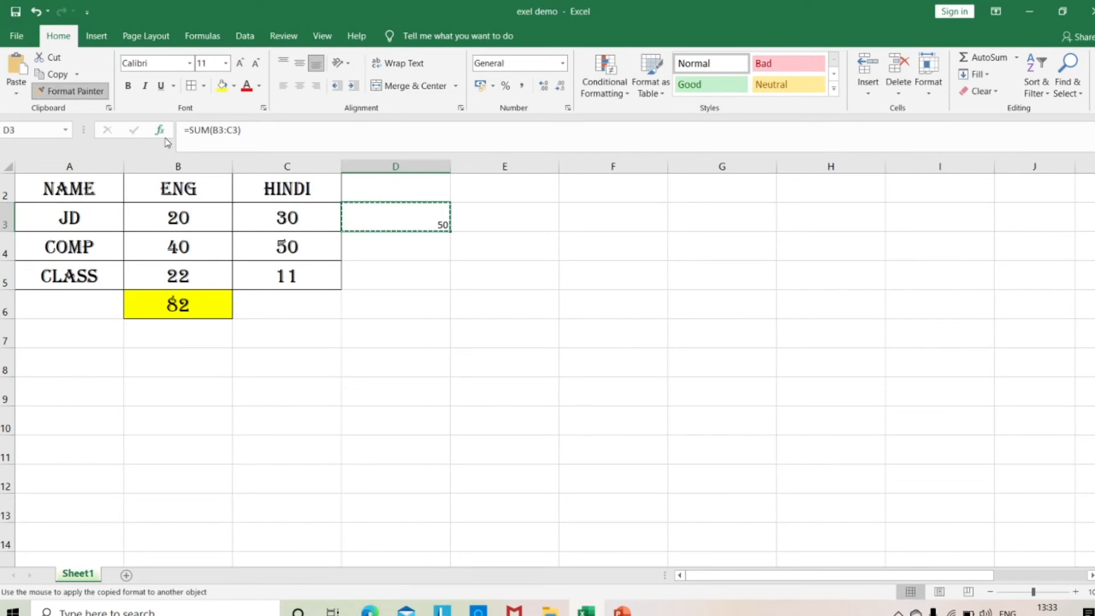
{"action": "left_click", "coordinate": [281, 218]}
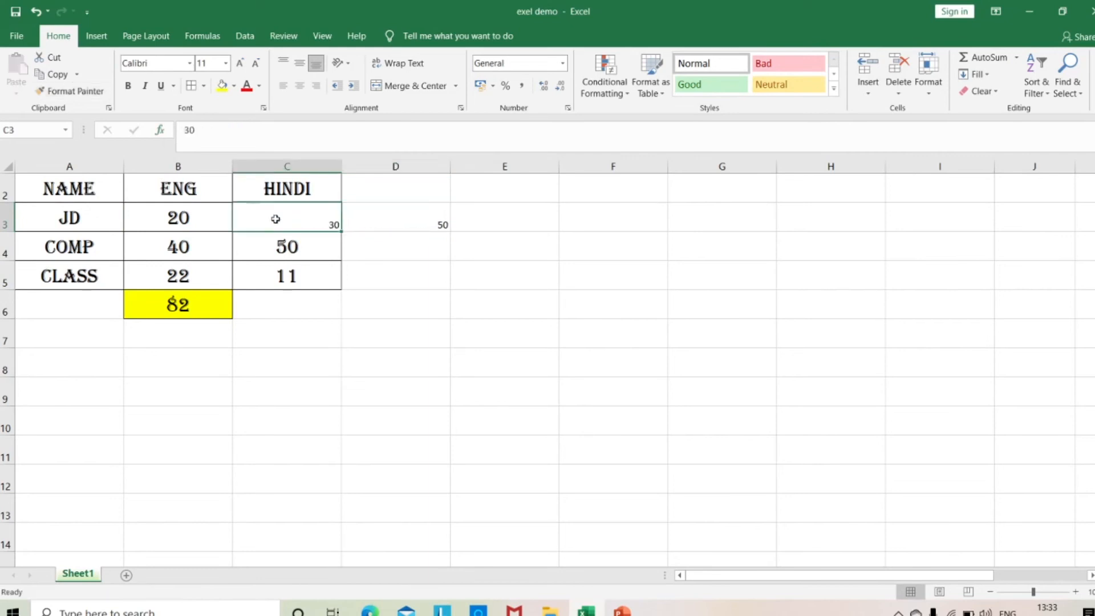
Copy the formatting of cell B3 onto C3:D3 with Format Painter, and set the font color of D3 to red.
{"action": "left_click", "coordinate": [203, 216]}
{"action": "left_click", "coordinate": [72, 91]}
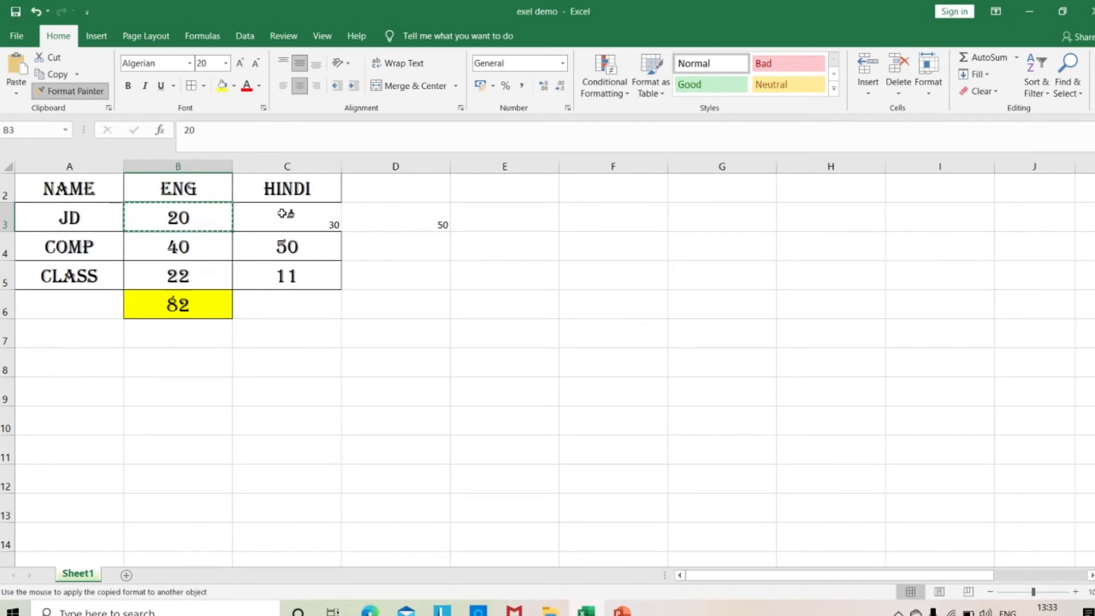
{"action": "left_click_drag", "start_coordinate": [282, 214], "coordinate": [399, 217]}
{"action": "left_click", "coordinate": [402, 306]}
{"action": "left_click", "coordinate": [396, 218]}
{"action": "left_click", "coordinate": [246, 85]}
{"action": "left_click", "coordinate": [423, 268]}
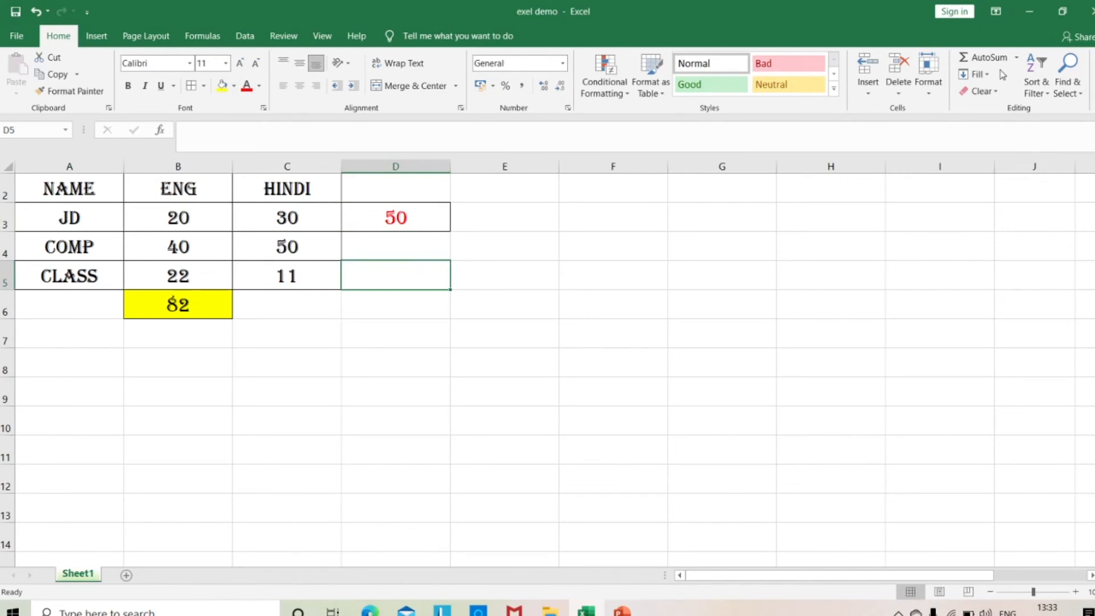
{"action": "left_click", "coordinate": [1018, 58]}
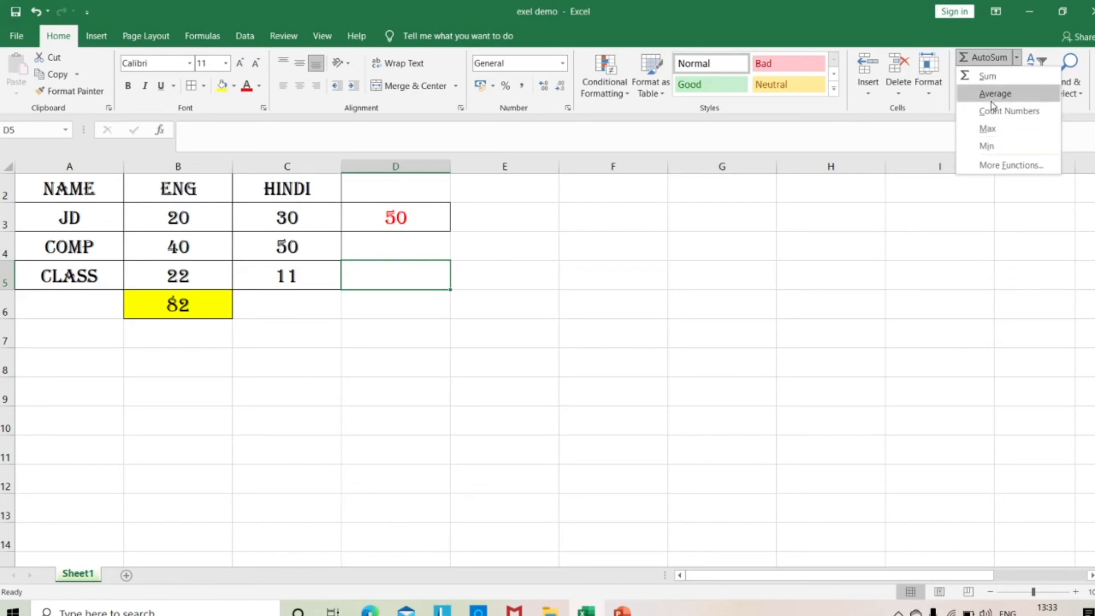
{"action": "left_click", "coordinate": [961, 239]}
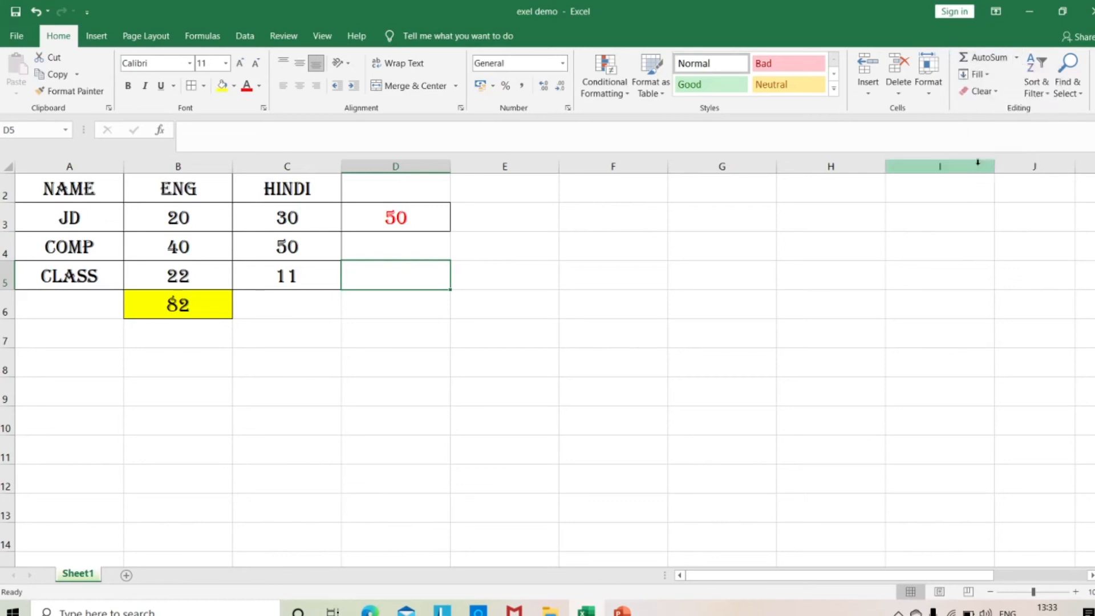
{"action": "left_click", "coordinate": [988, 75]}
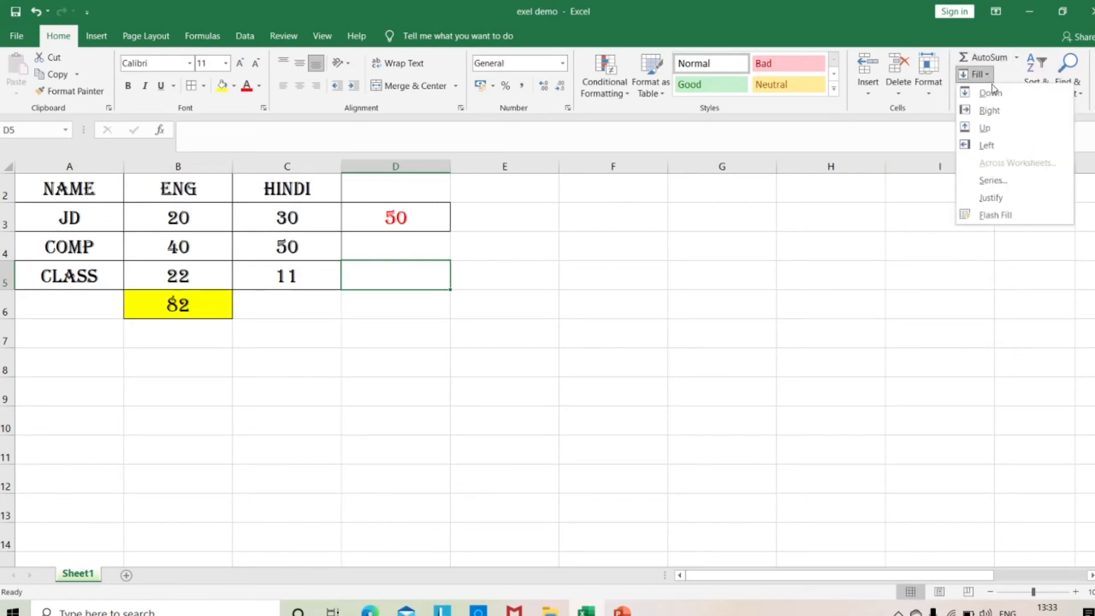
{"action": "left_click", "coordinate": [888, 286]}
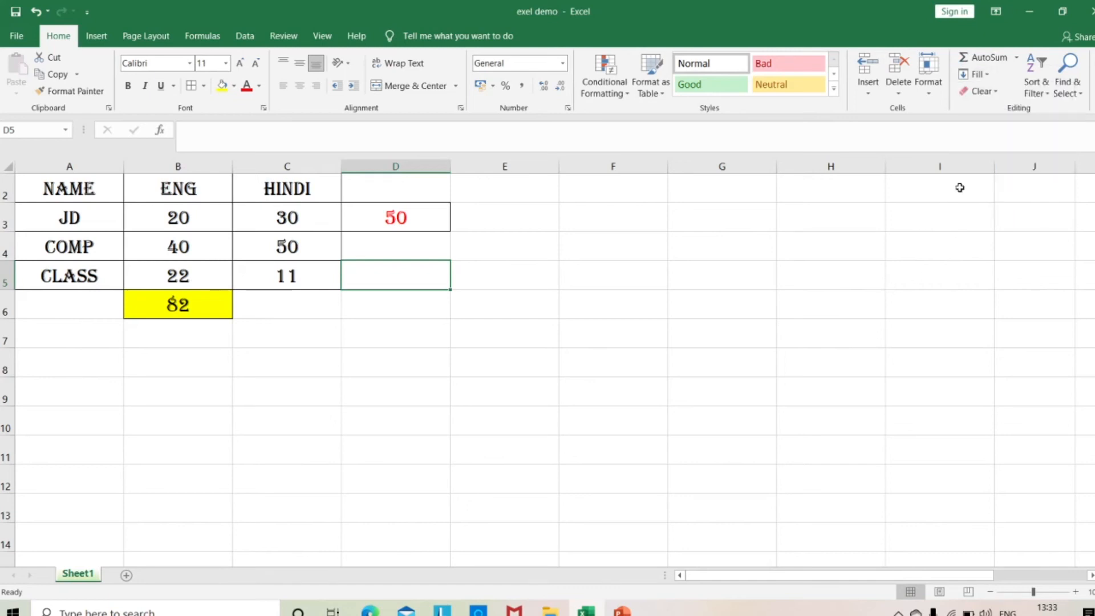
{"action": "left_click", "coordinate": [995, 93]}
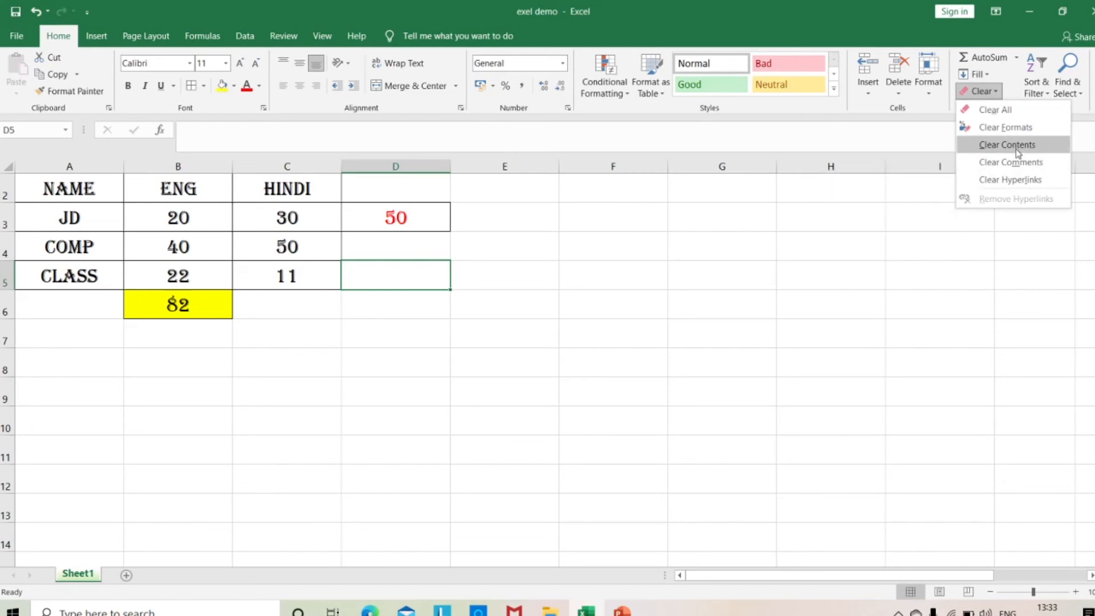
{"action": "left_click", "coordinate": [919, 295]}
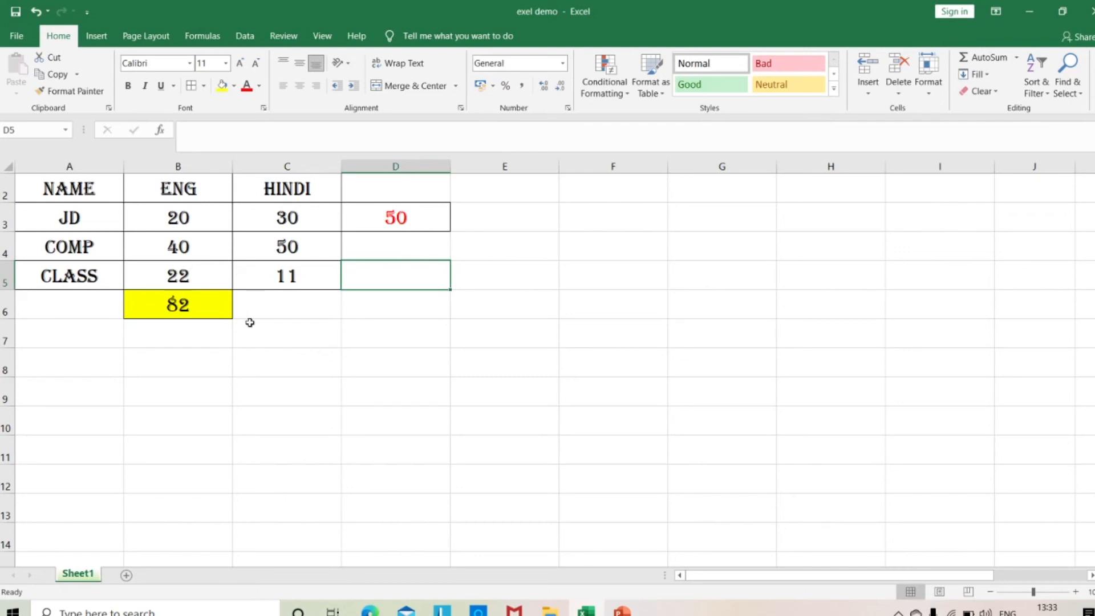
Enter the formula =SUM(C3,C4,C5) in cell C6 to total the HINDI marks by individual cell references.
{"action": "left_click", "coordinate": [287, 301]}
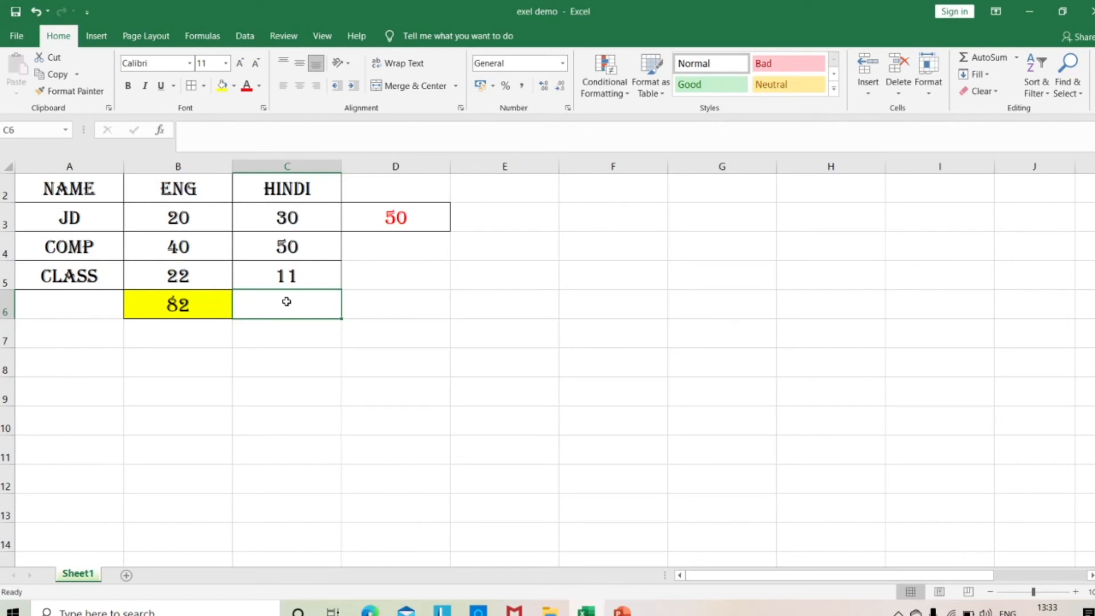
{"action": "type", "text": "="}
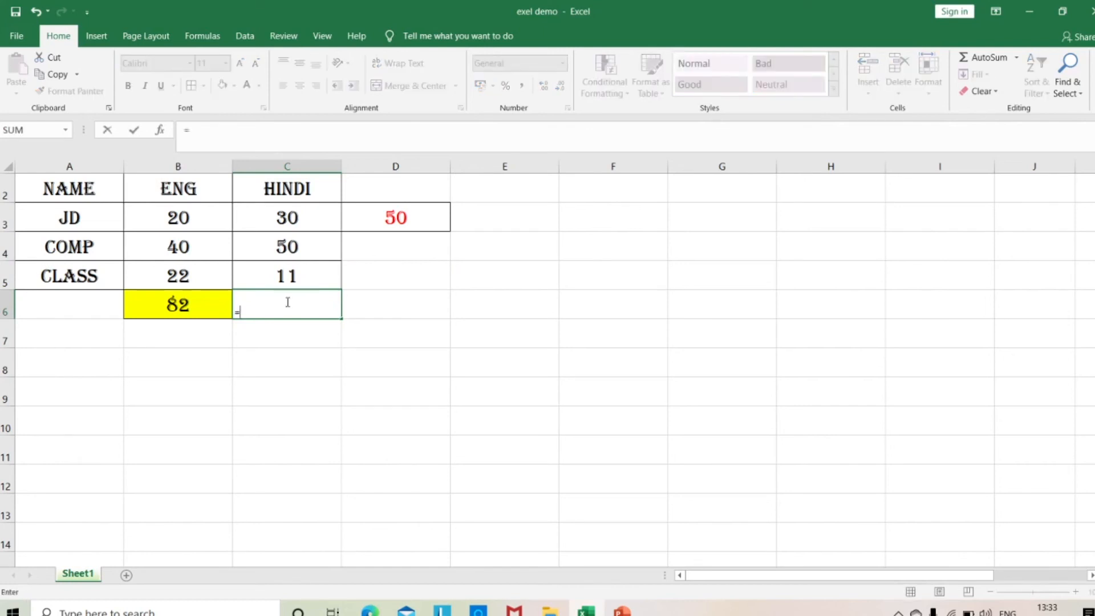
{"action": "type", "text": "S"}
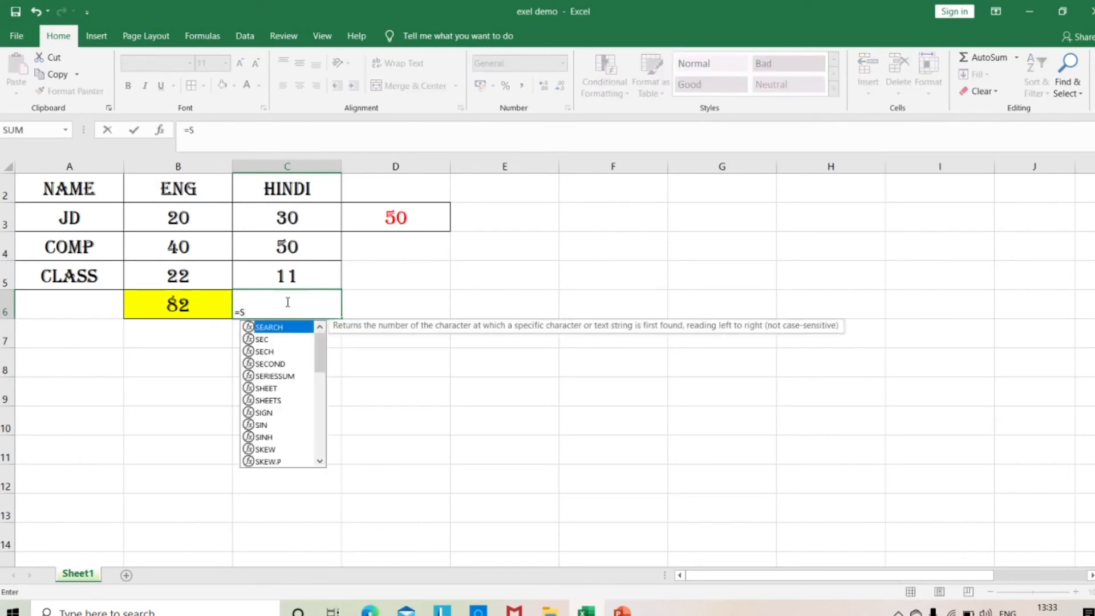
{"action": "type", "text": "UM"}
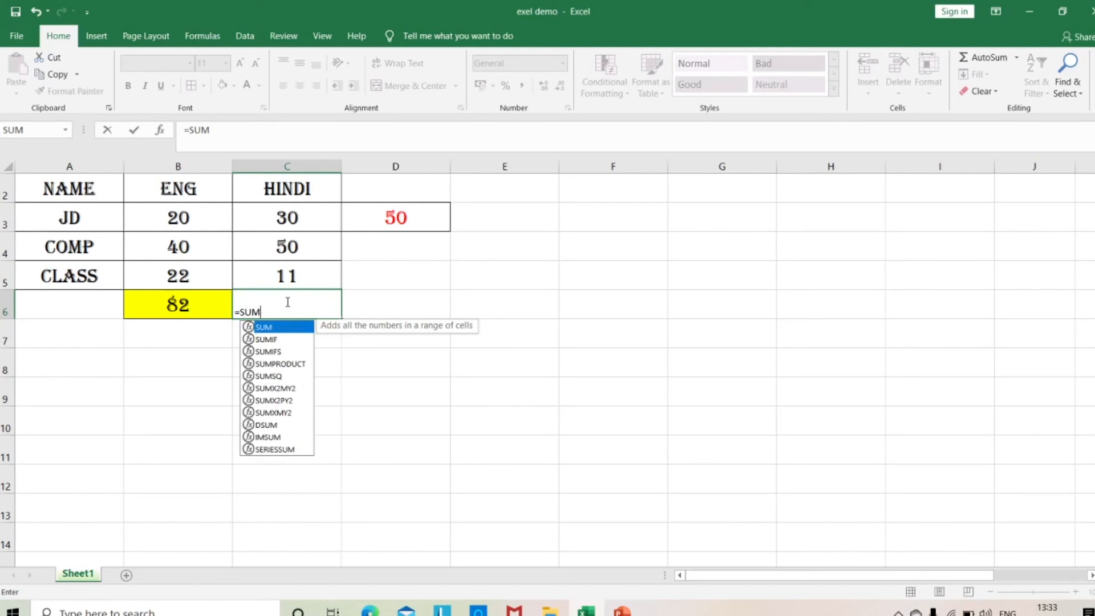
{"action": "type", "text": "("}
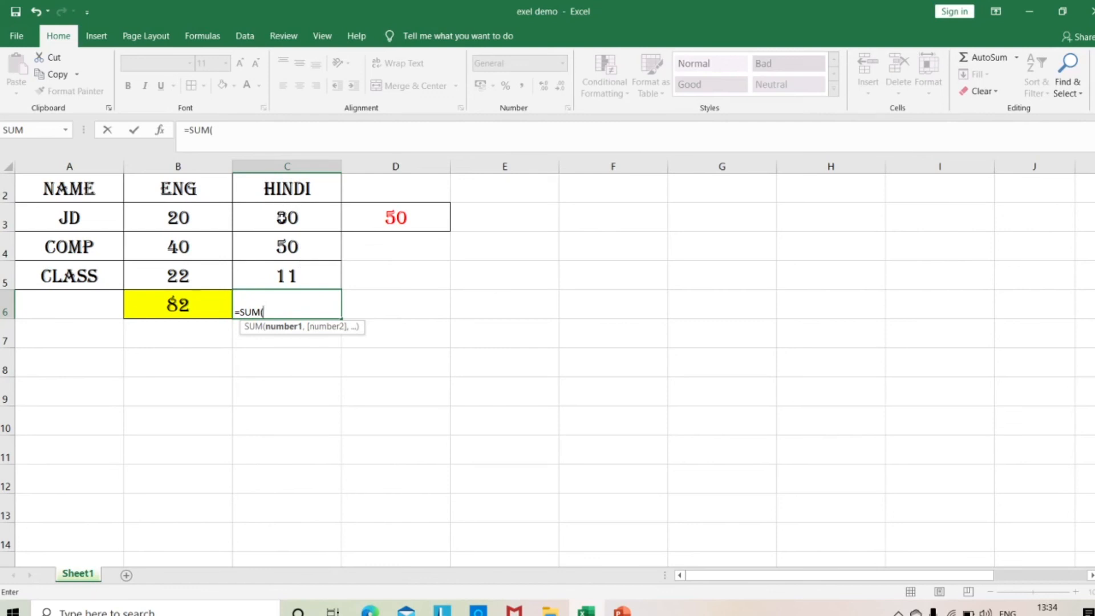
{"action": "left_click", "coordinate": [280, 218]}
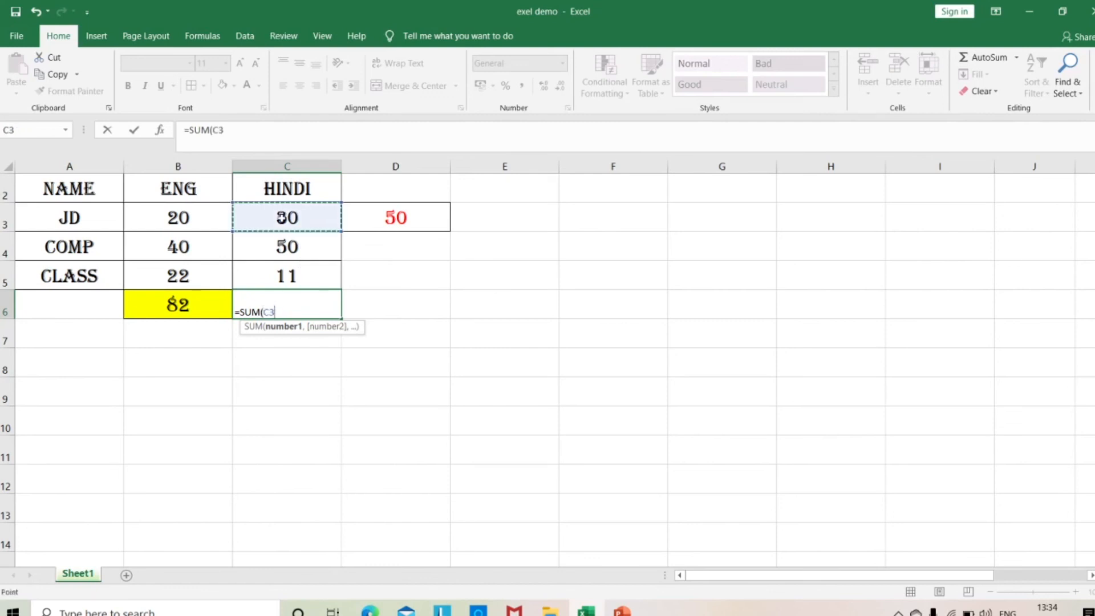
{"action": "left_click_drag", "start_coordinate": [280, 218], "coordinate": [286, 278]}
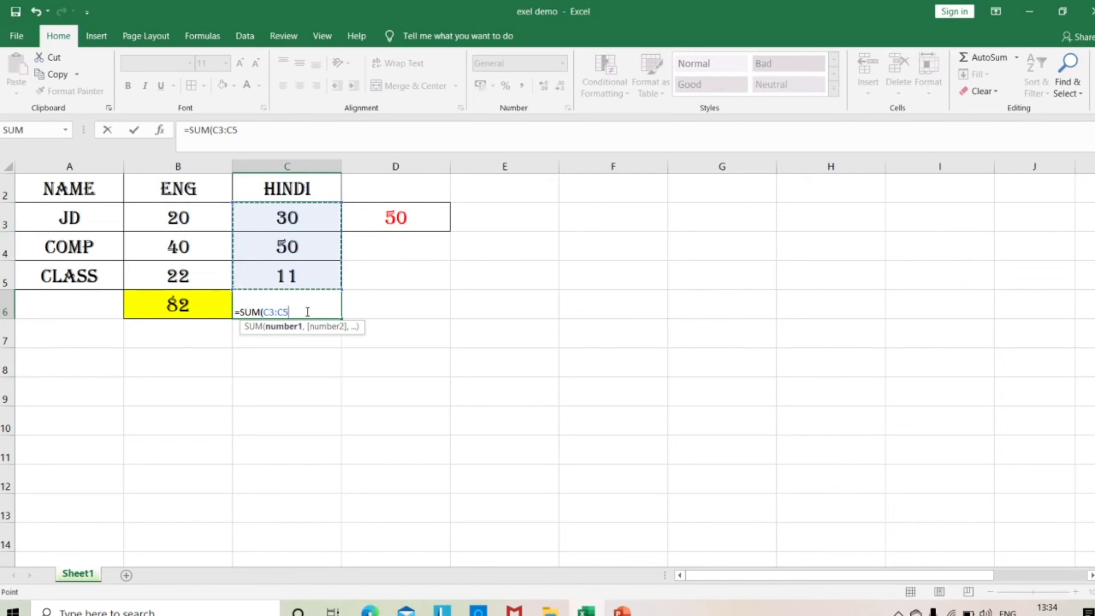
{"action": "key", "text": "BackSpace"}
{"action": "key", "text": "BackSpace"}
{"action": "type", "text": ",C4,C5"}
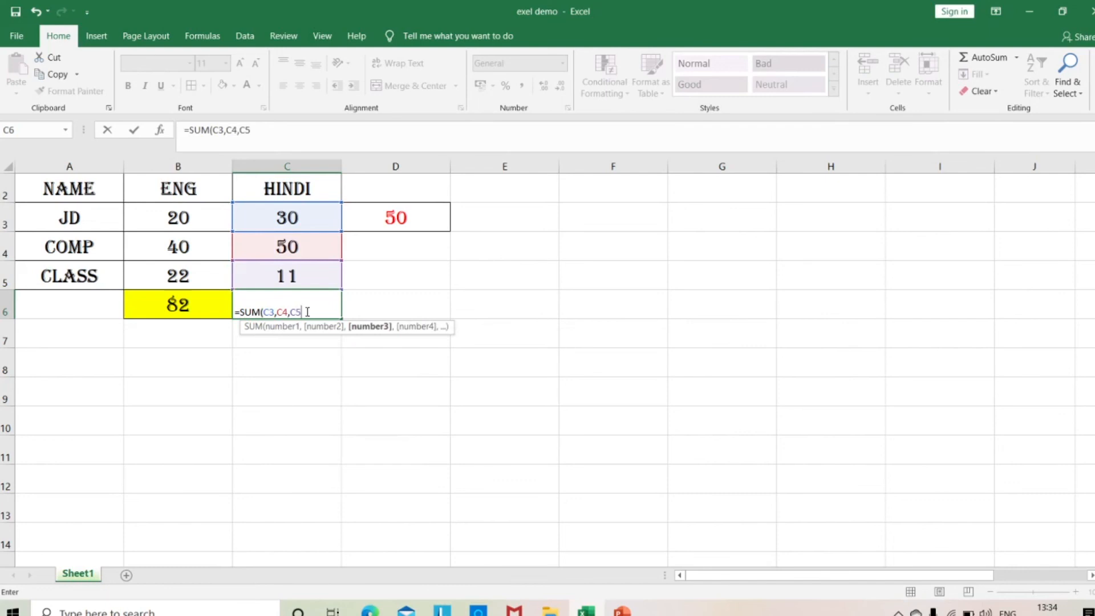
{"action": "type", "text": ")"}
{"action": "key", "text": "Return"}
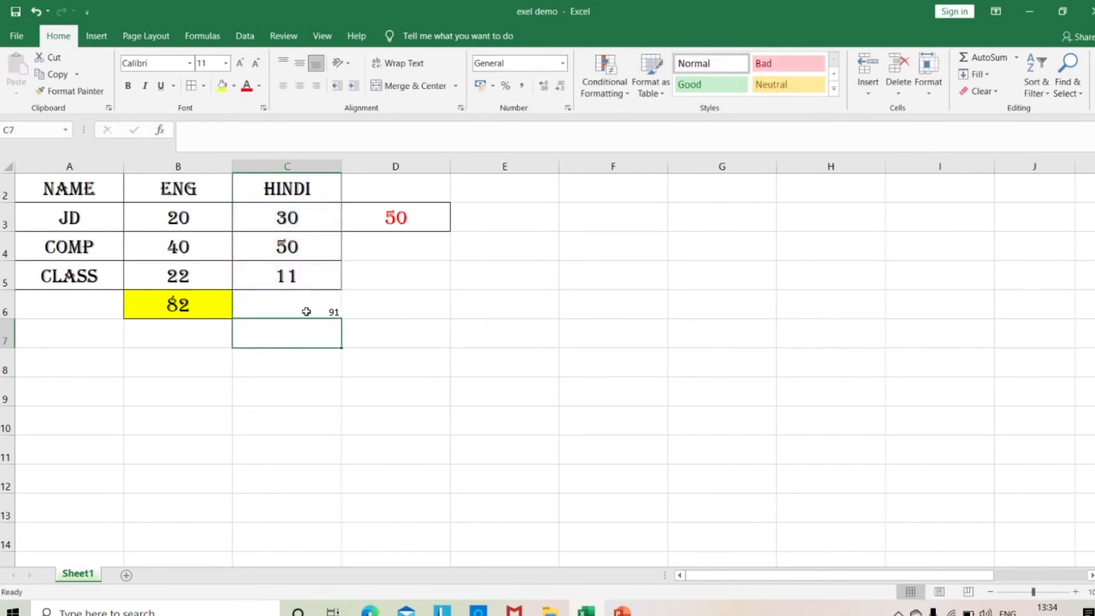
Replace the formula in C6 with an AutoSum of C3:C5, and clear C6 again.
{"action": "left_click", "coordinate": [319, 310]}
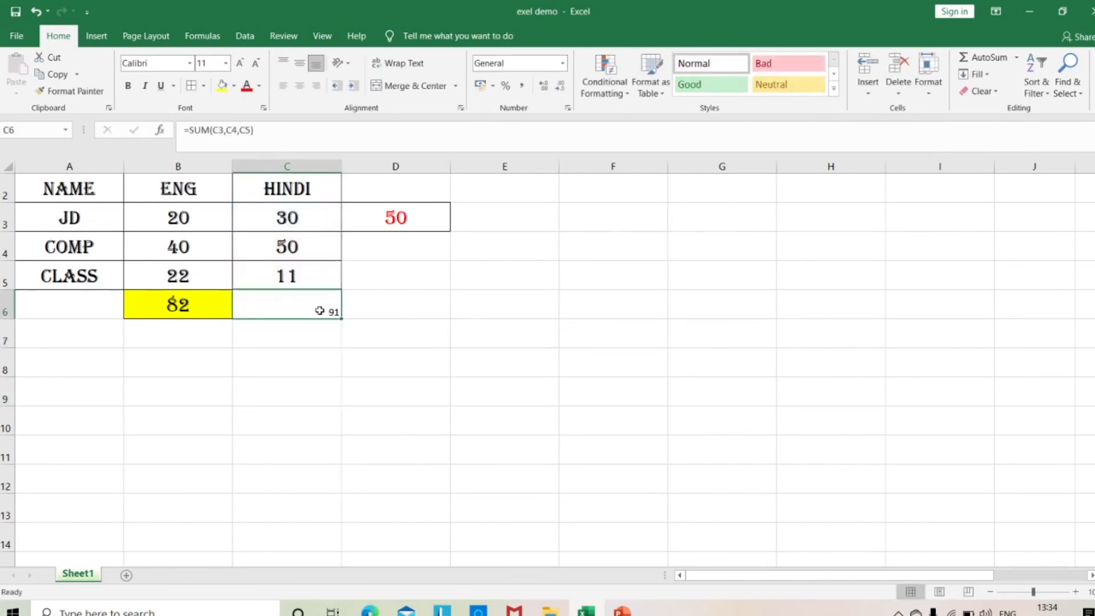
{"action": "key", "text": "Delete"}
{"action": "left_click_drag", "start_coordinate": [311, 218], "coordinate": [310, 277]}
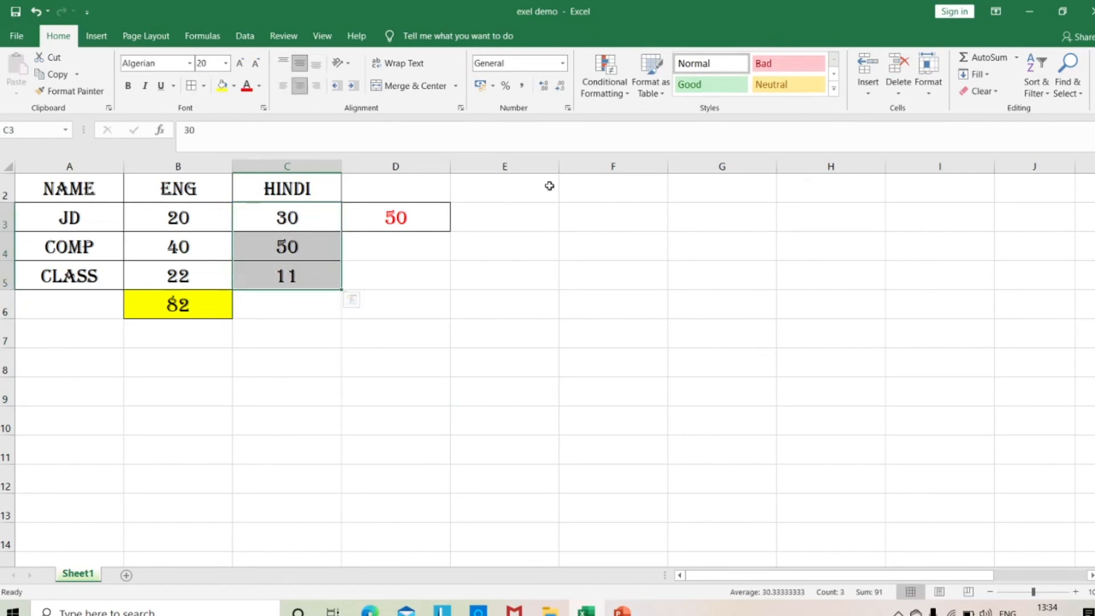
{"action": "left_click", "coordinate": [980, 60]}
{"action": "left_click", "coordinate": [314, 308]}
{"action": "key", "text": "Delete"}
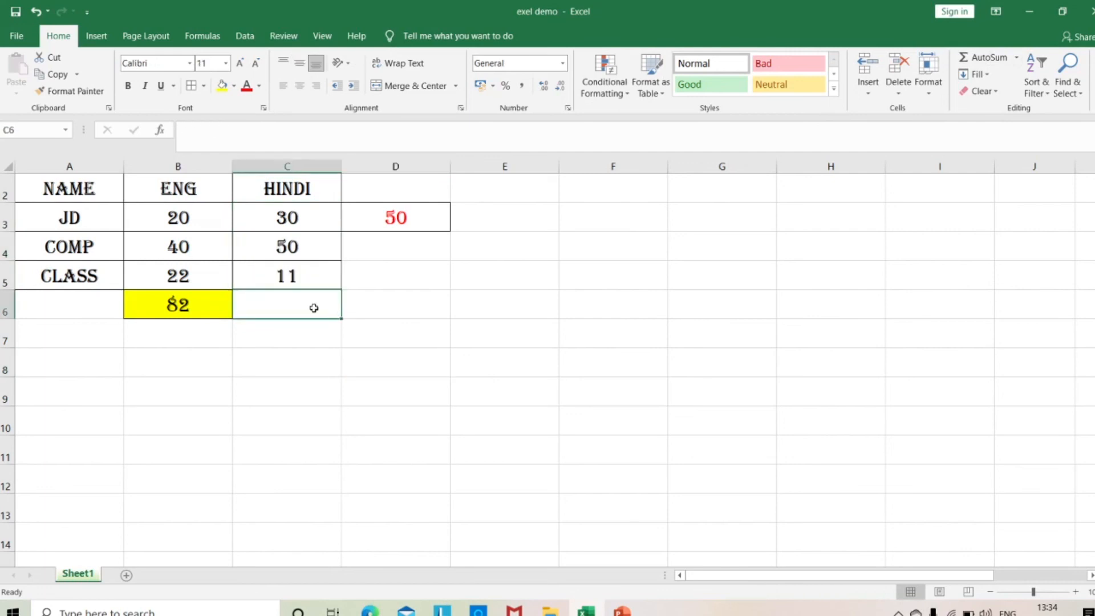
Total the HINDI marks by entering the range formula =SUM(C3:C5) in cell C6.
{"action": "type", "text": "=S"}
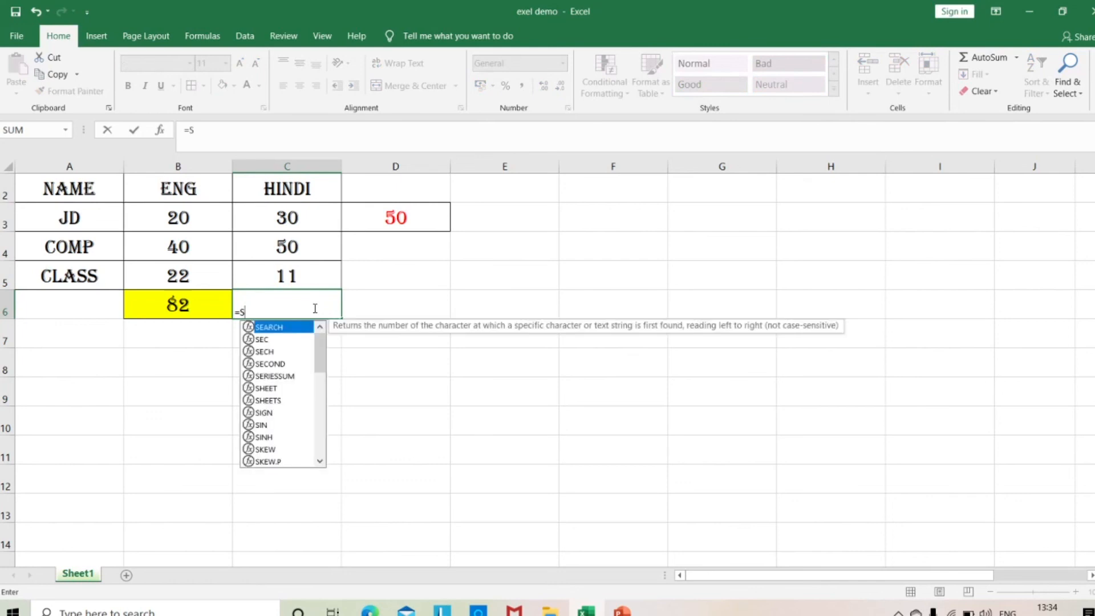
{"action": "type", "text": "UM("}
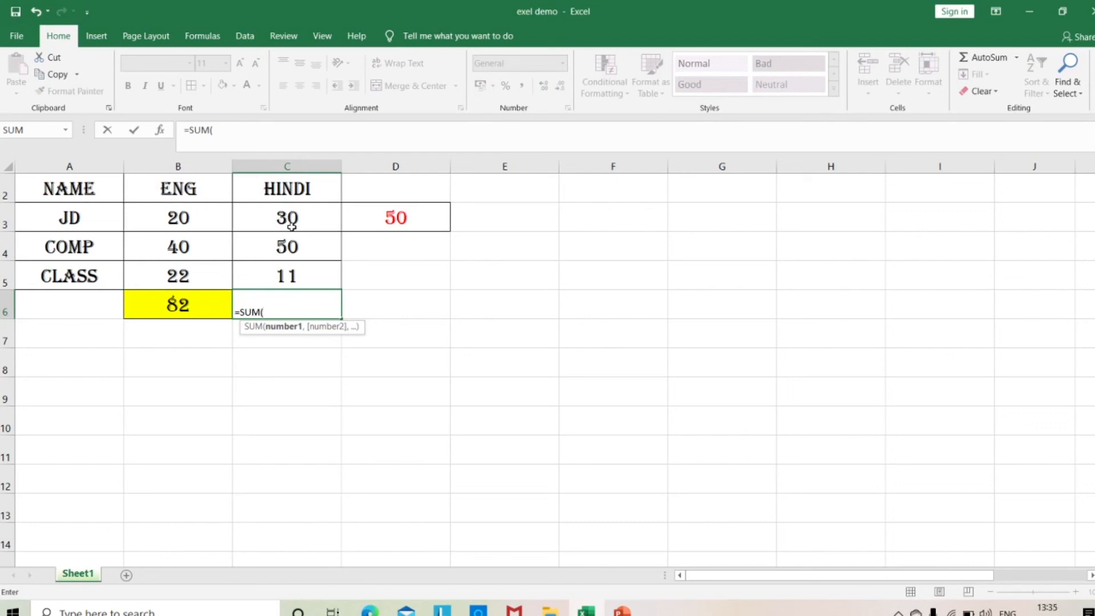
{"action": "type", "text": "CE"}
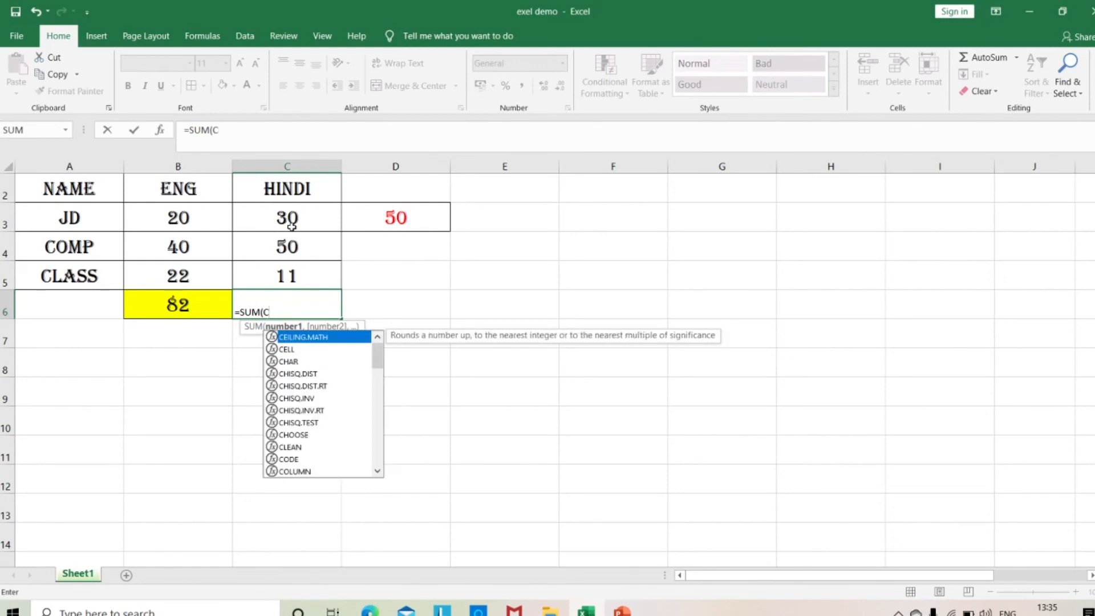
{"action": "type", "text": "3"}
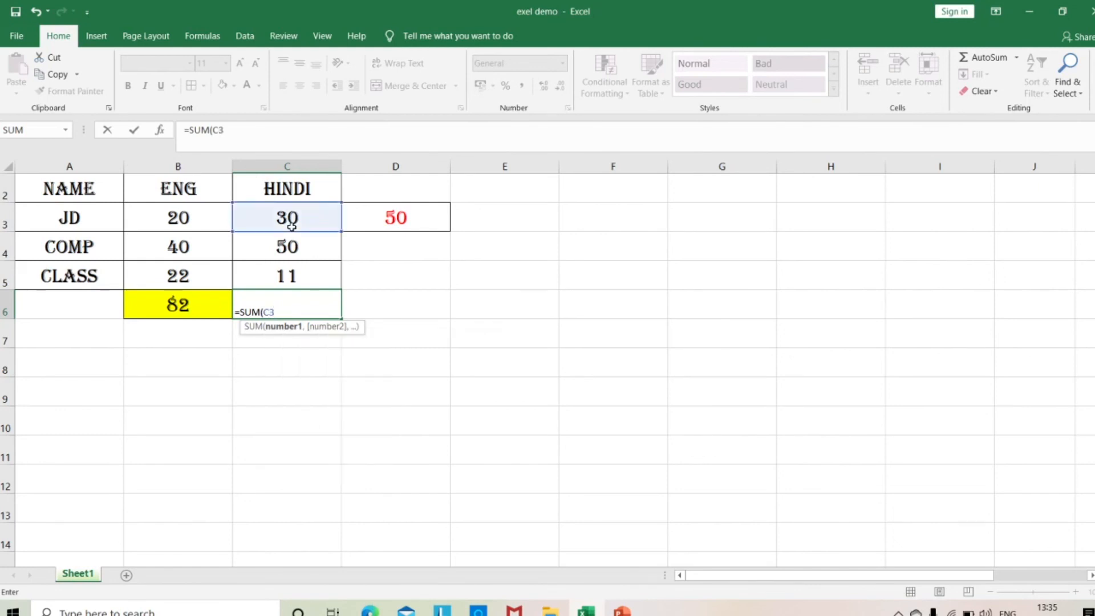
{"action": "type", "text": ":C5"}
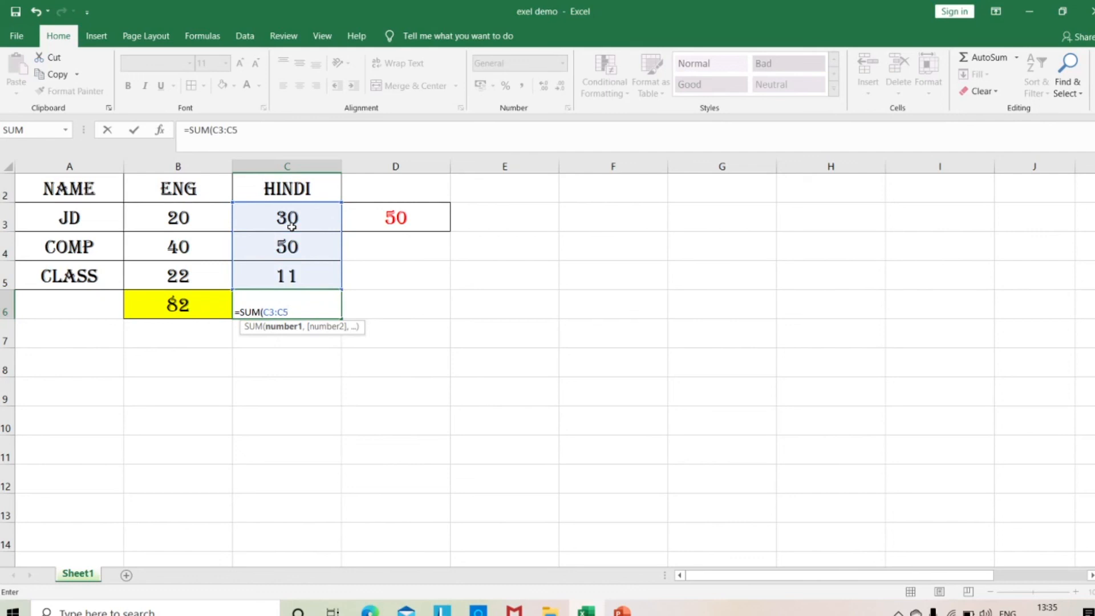
{"action": "type", "text": ")"}
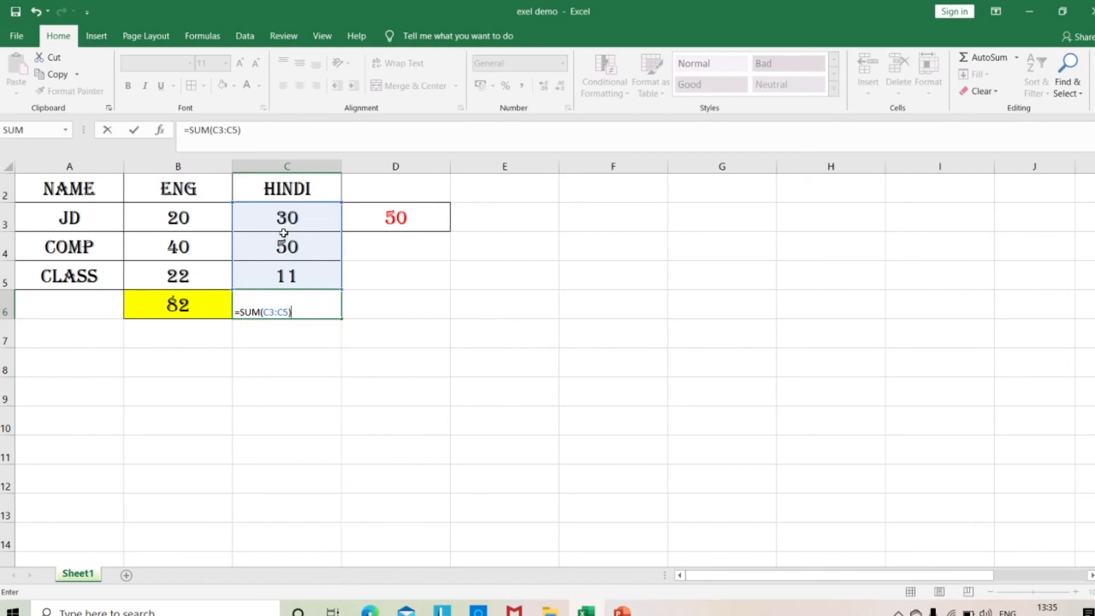
{"action": "key", "text": "Return"}
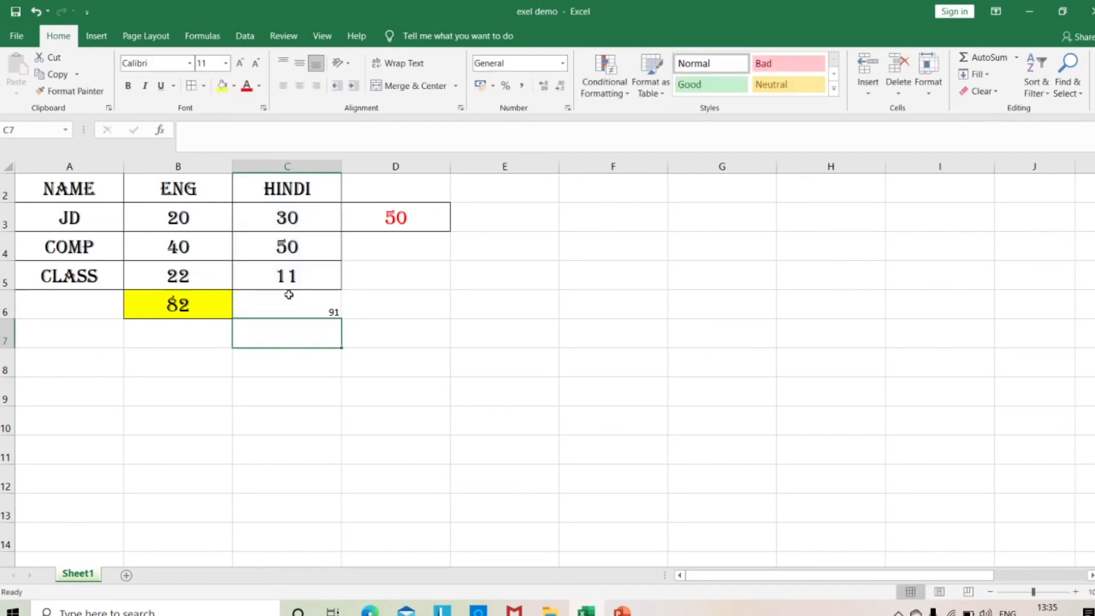
{"action": "left_click", "coordinate": [204, 302]}
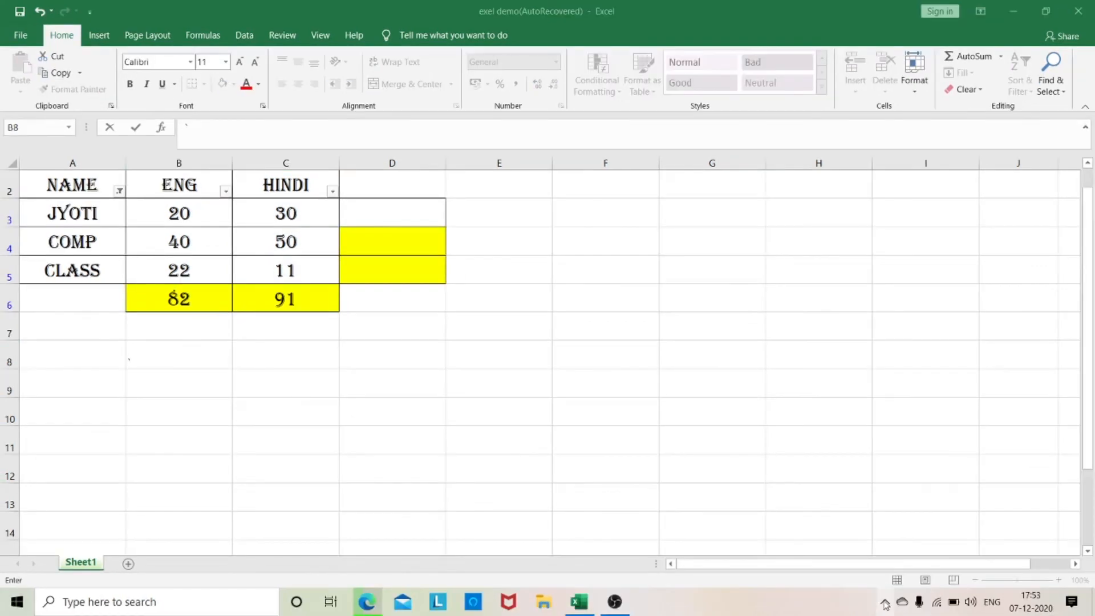